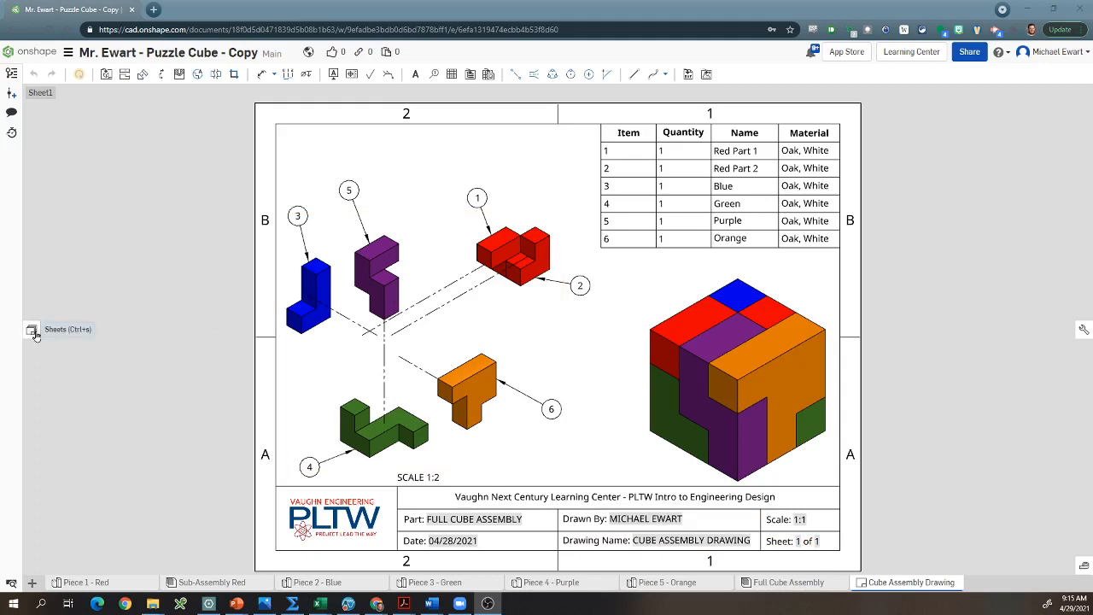
Step: Show the drawing's sheet list and add a second sheet to the cube assembly drawing
{"action": "left_click", "coordinate": [33, 332]}
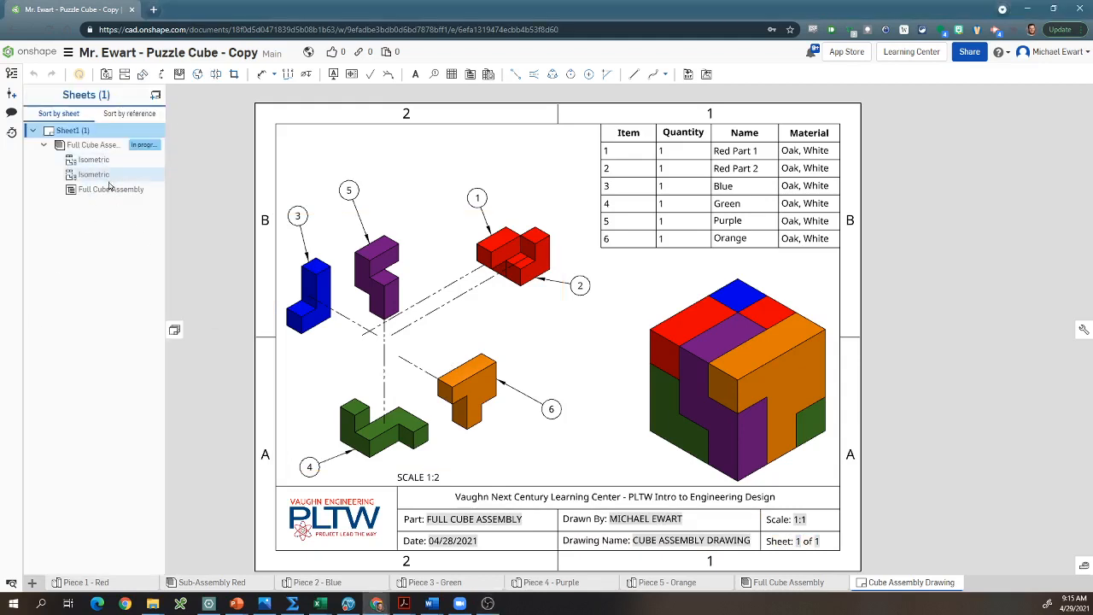
{"action": "left_click", "coordinate": [176, 332]}
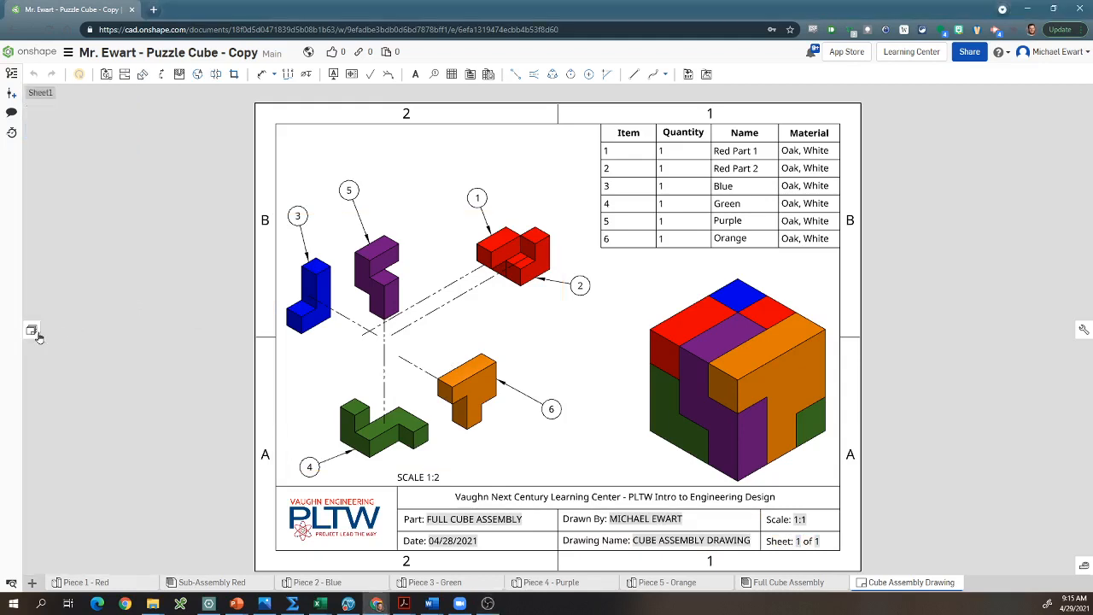
{"action": "left_click", "coordinate": [36, 335]}
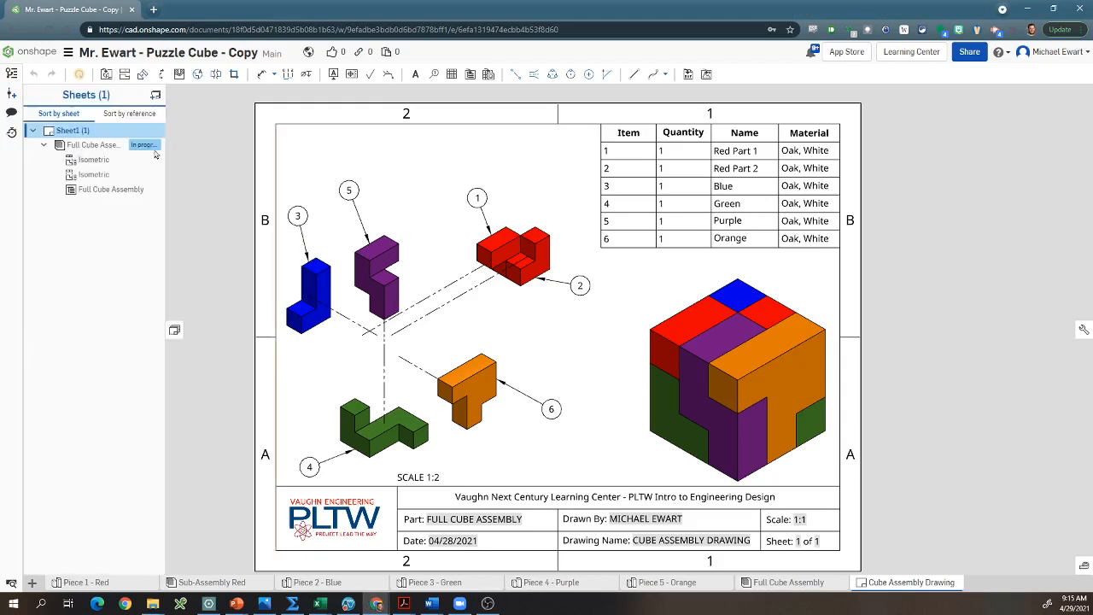
{"action": "left_click", "coordinate": [156, 96]}
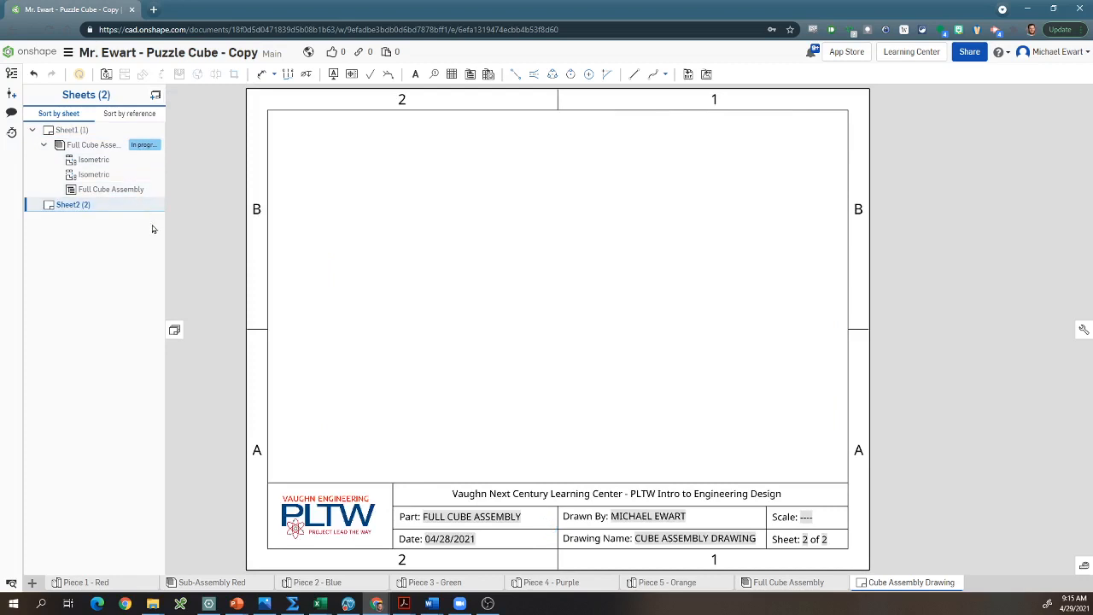
Step: Insert a 1:1 front view of the Blue part from Piece 2 - Blue in the lower-left area of Sheet2
{"action": "left_click", "coordinate": [104, 75]}
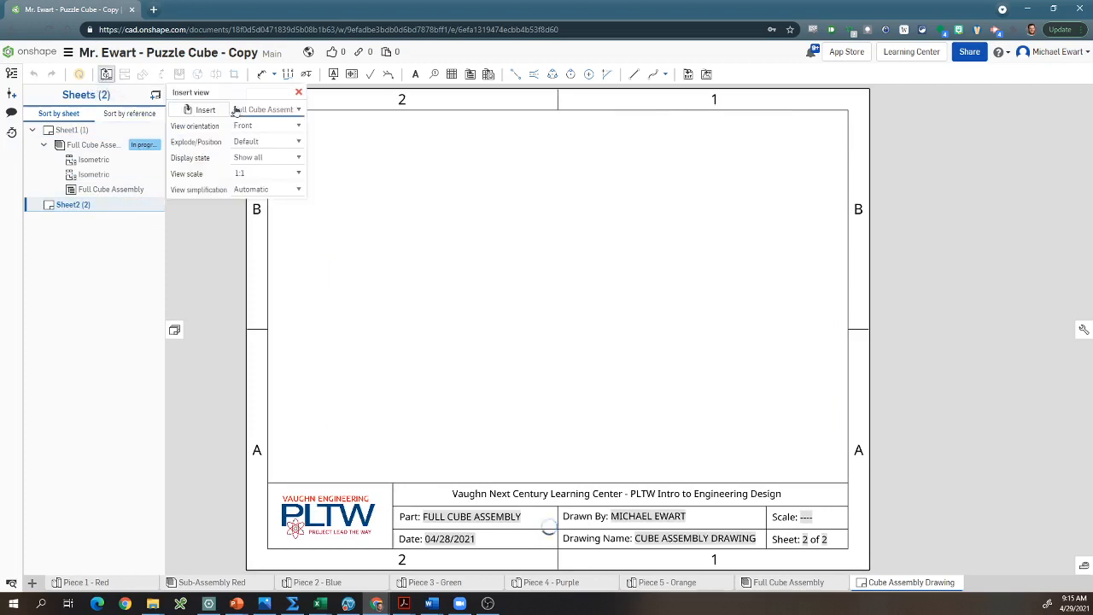
{"action": "left_click", "coordinate": [203, 110]}
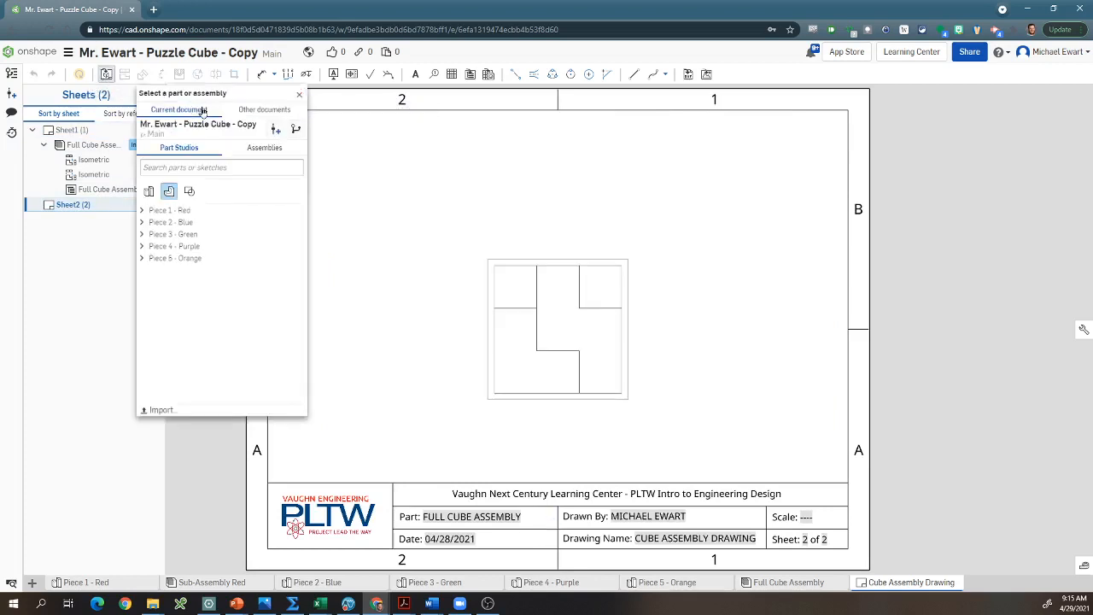
{"action": "left_click", "coordinate": [299, 94]}
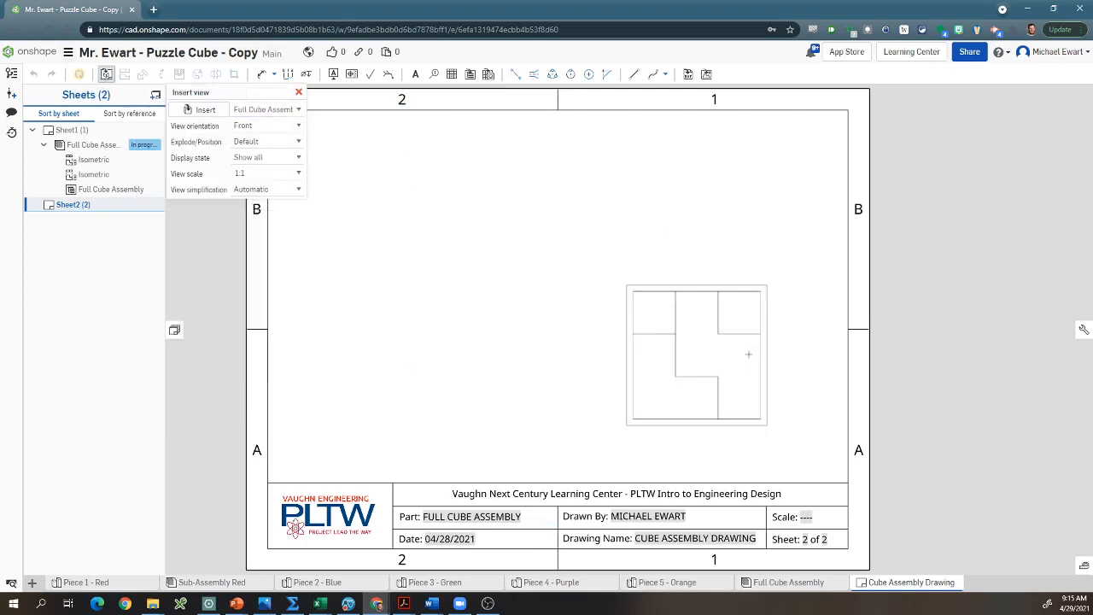
{"action": "left_click", "coordinate": [188, 112]}
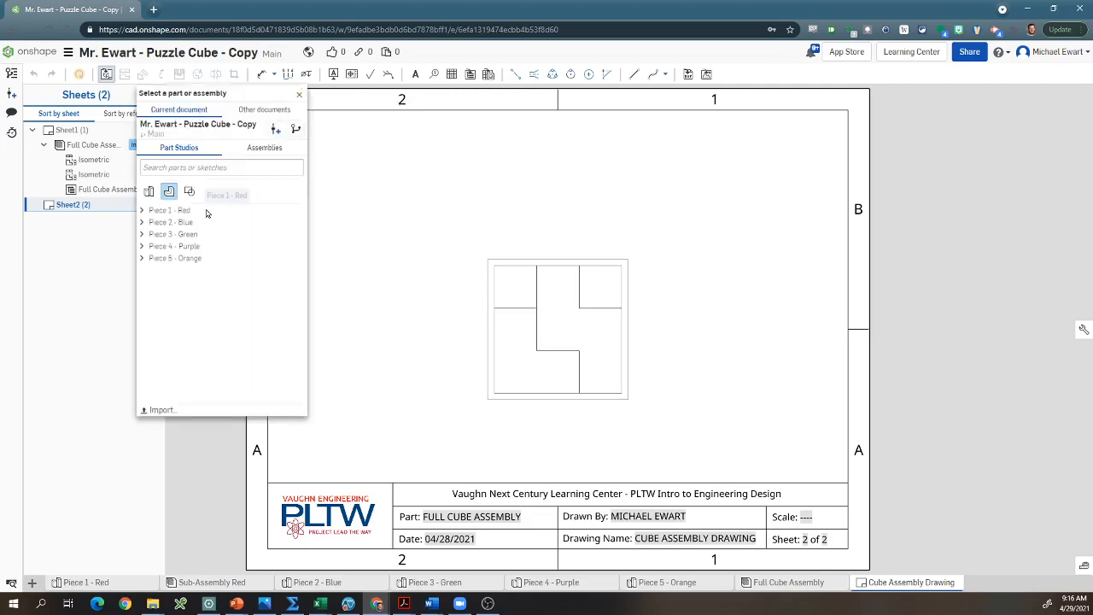
{"action": "left_click", "coordinate": [169, 212]}
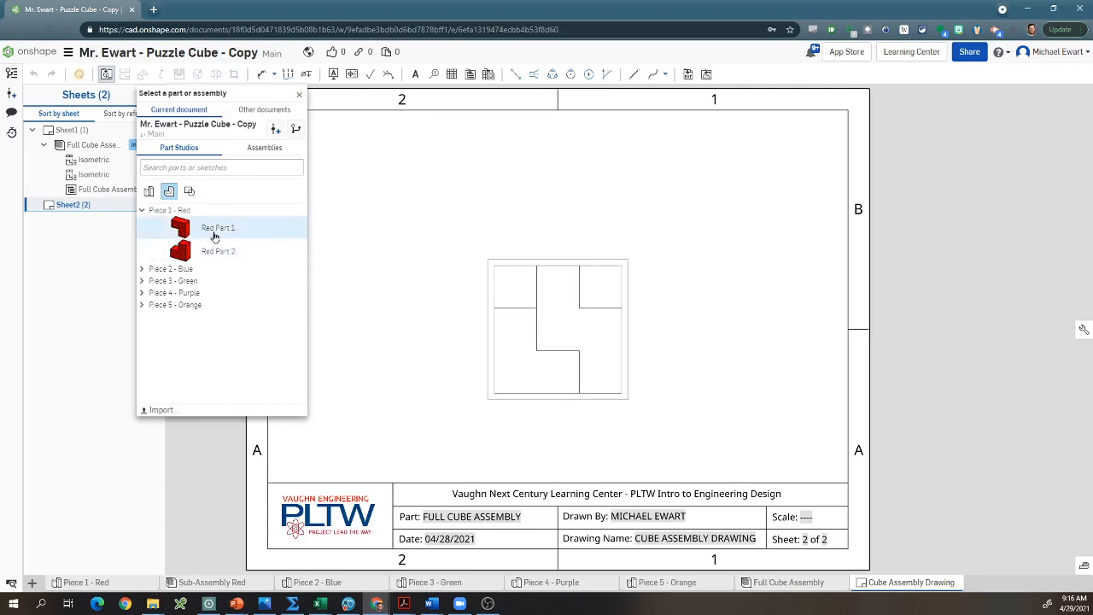
{"action": "left_click", "coordinate": [171, 269]}
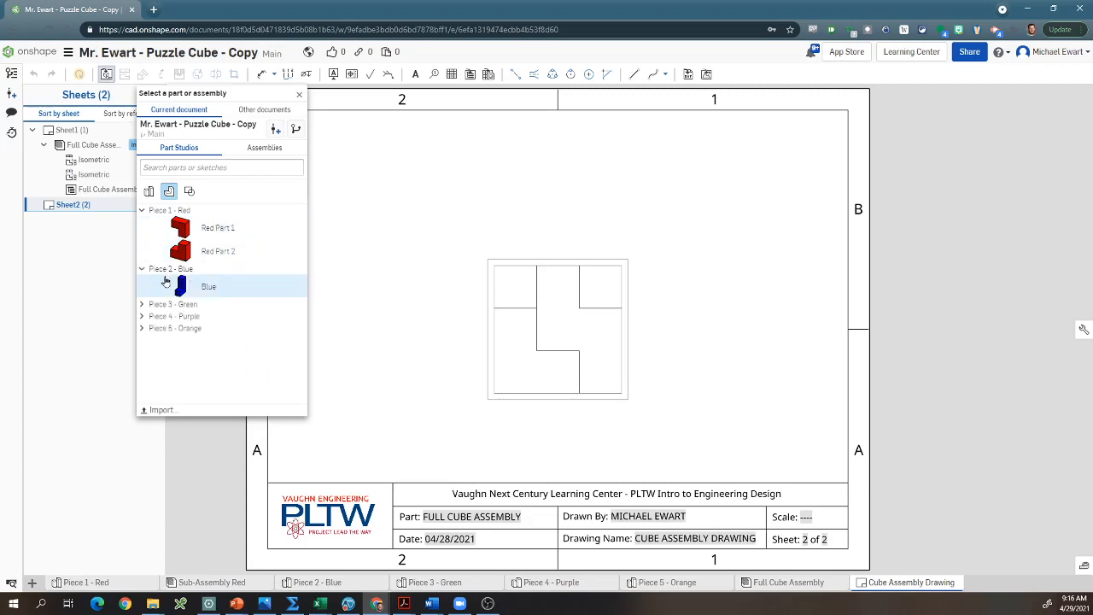
{"action": "left_click", "coordinate": [193, 287]}
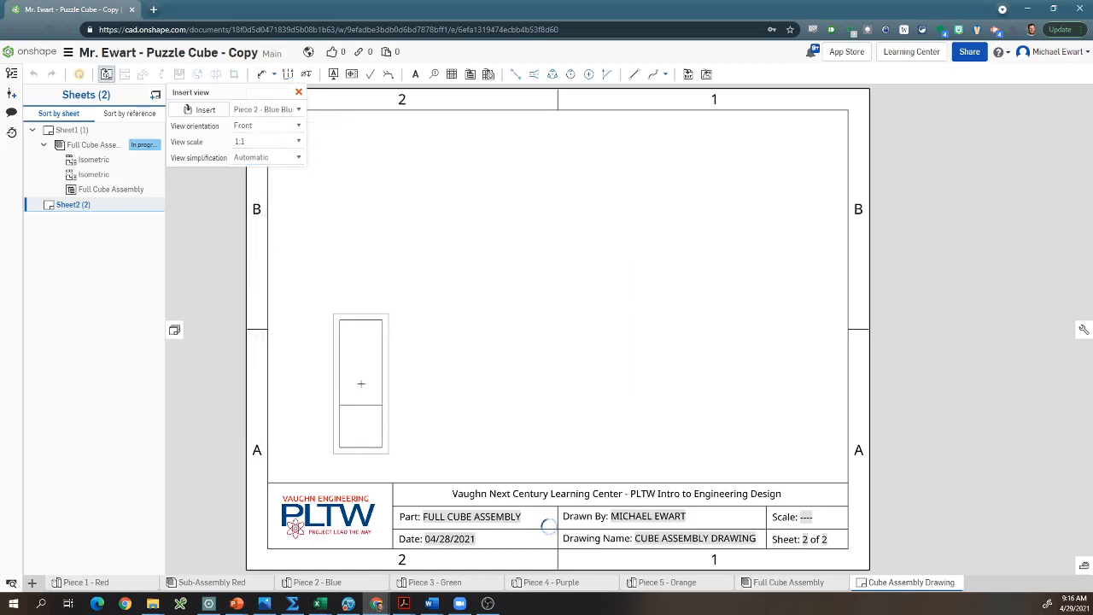
{"action": "left_click", "coordinate": [359, 388]}
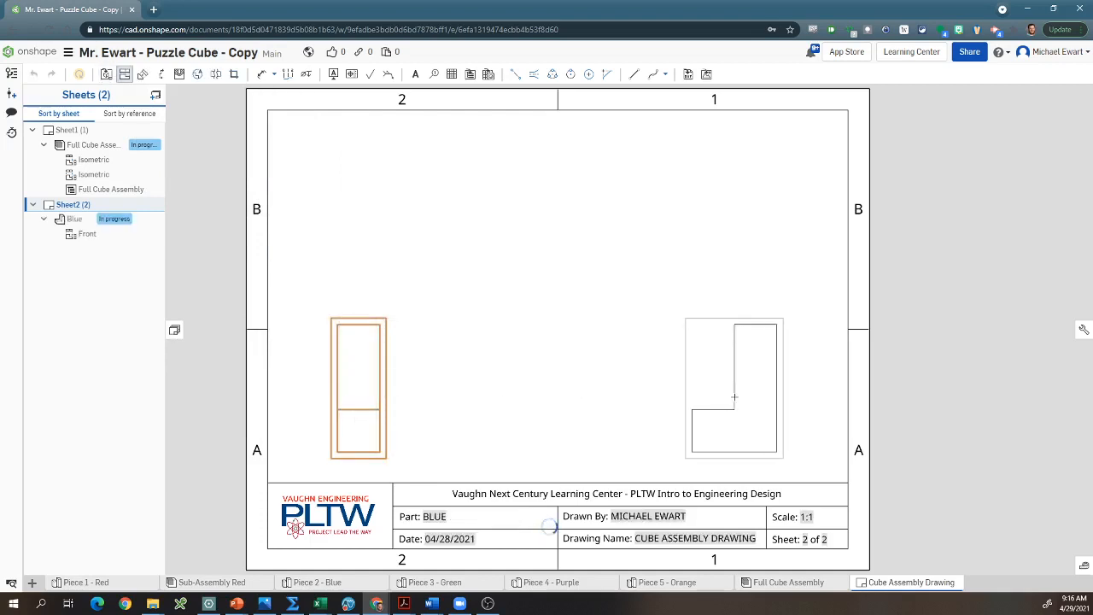
Step: Project the right, top and isometric views from the Blue front view, with the isometric in the sheet's upper-right area
{"action": "left_click", "coordinate": [734, 397]}
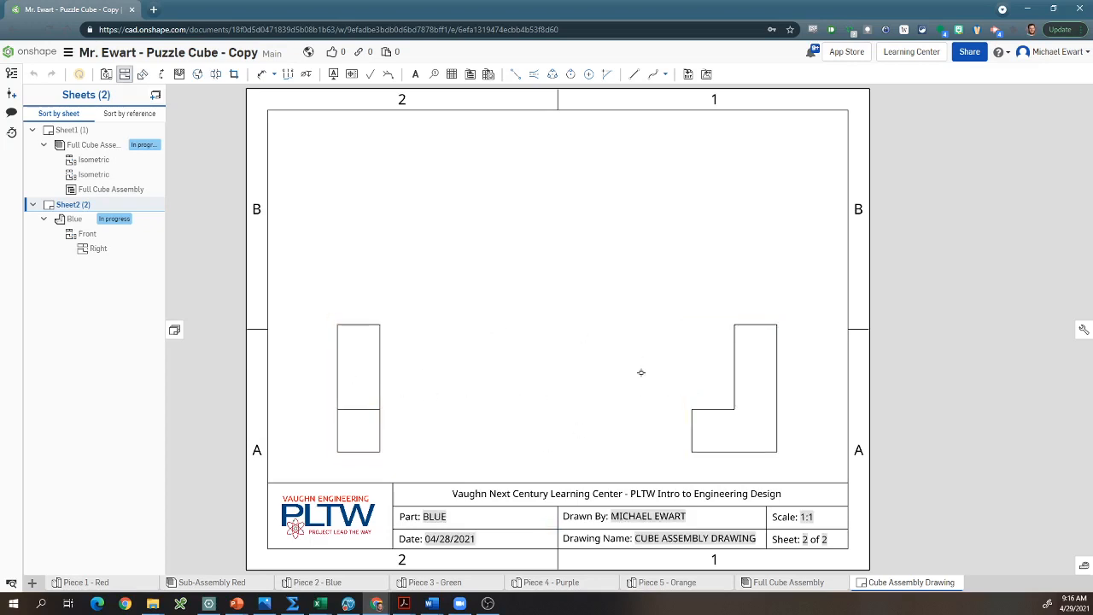
{"action": "left_click", "coordinate": [376, 379]}
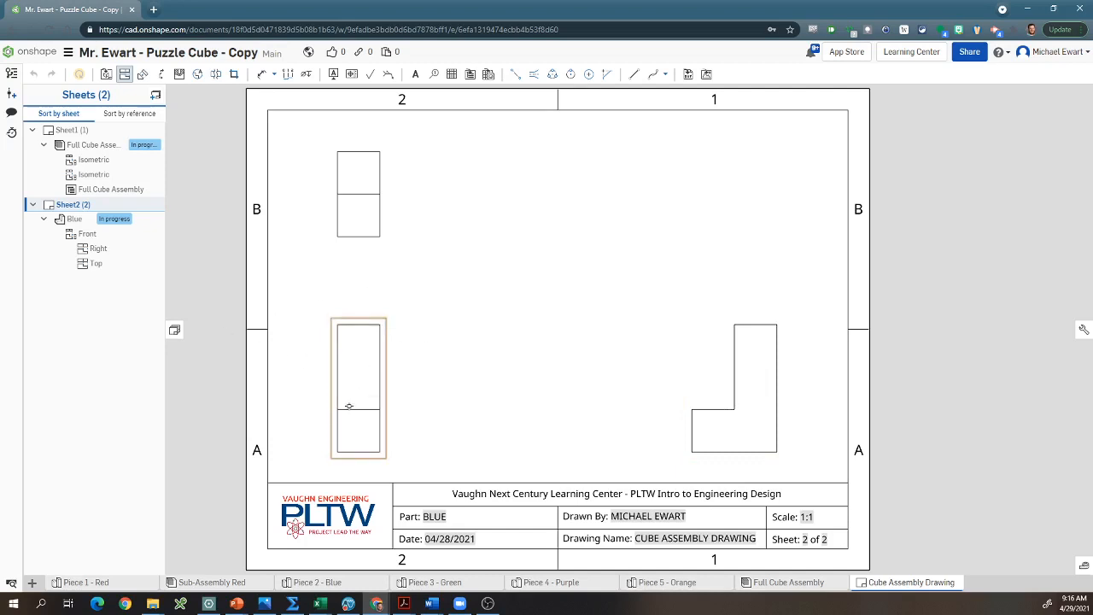
{"action": "left_click", "coordinate": [362, 384]}
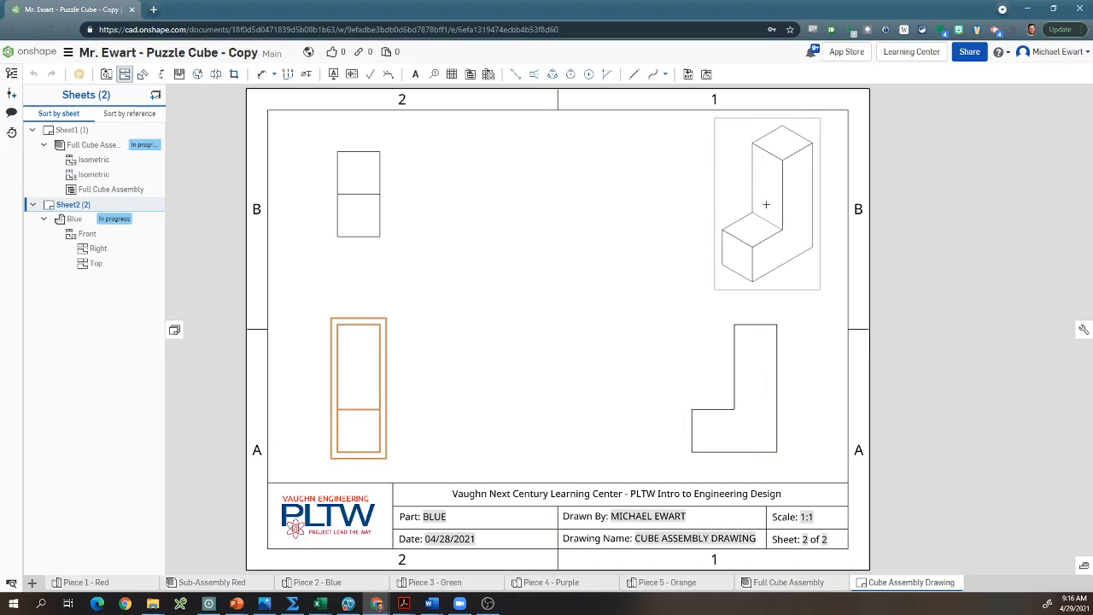
{"action": "left_click", "coordinate": [766, 204]}
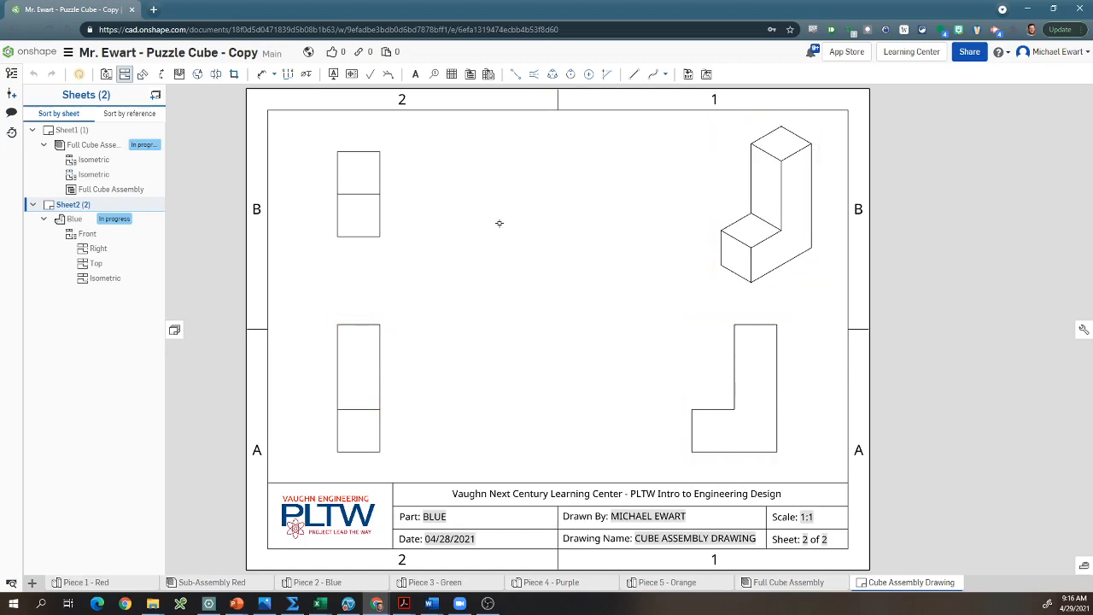
{"action": "key", "text": "Escape"}
Step: Display the isometric view shaded and show hidden lines in the top, front and right views
{"action": "right_click", "coordinate": [777, 222]}
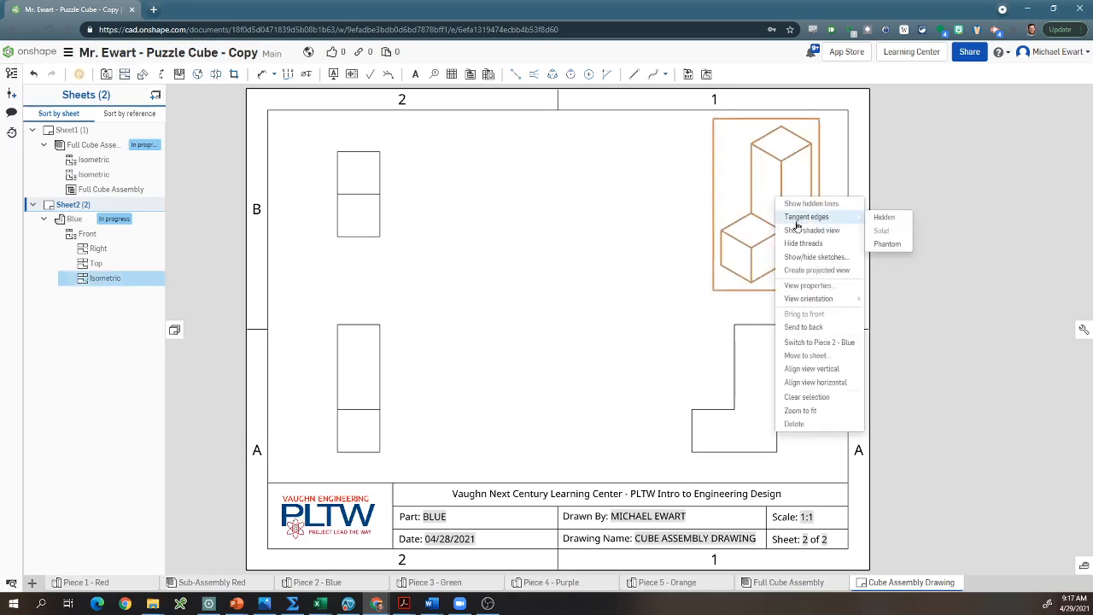
{"action": "left_click", "coordinate": [812, 230]}
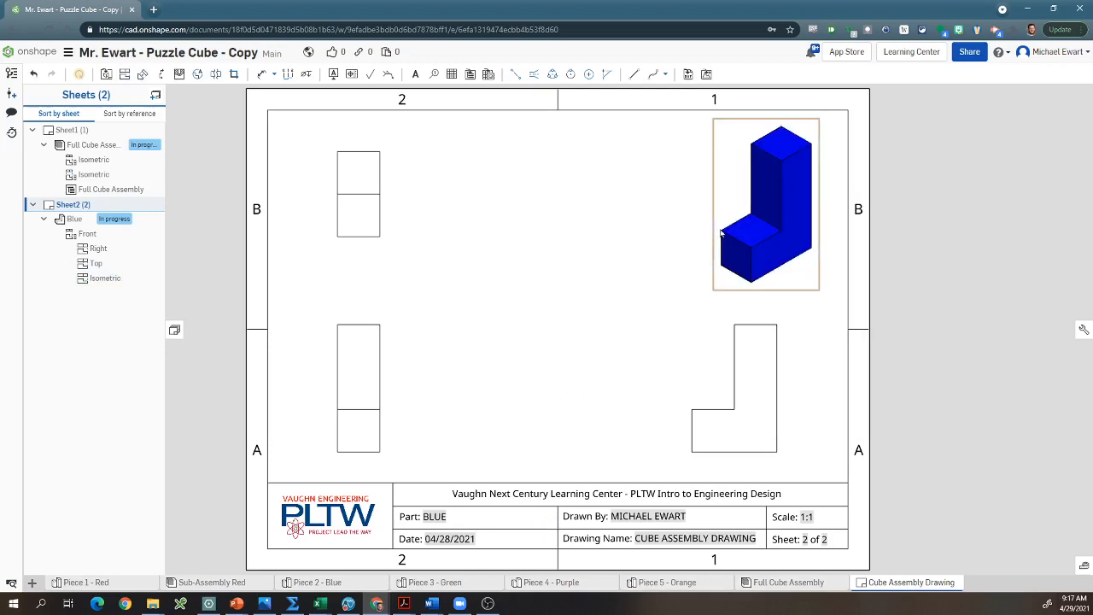
{"action": "left_click", "coordinate": [349, 209]}
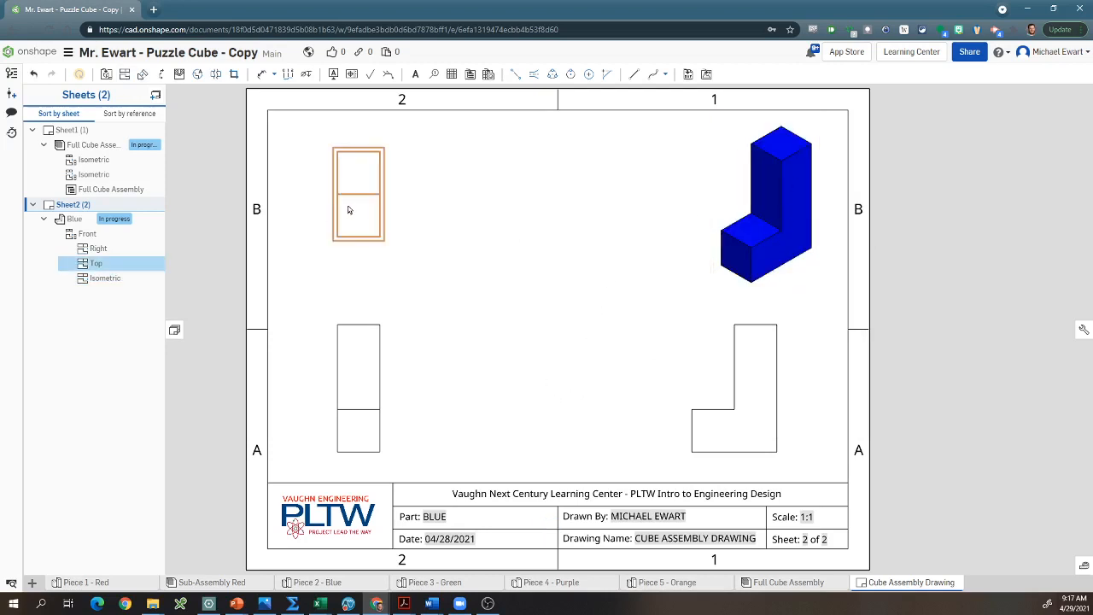
{"action": "left_click", "coordinate": [358, 363]}
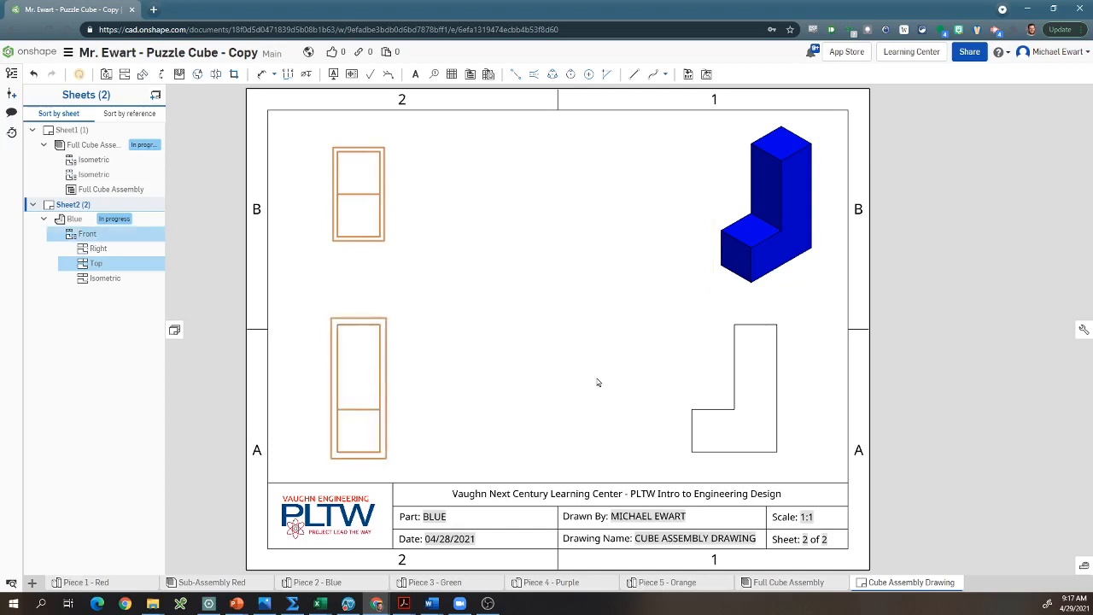
{"action": "left_click", "coordinate": [758, 380]}
{"action": "right_click", "coordinate": [759, 380]}
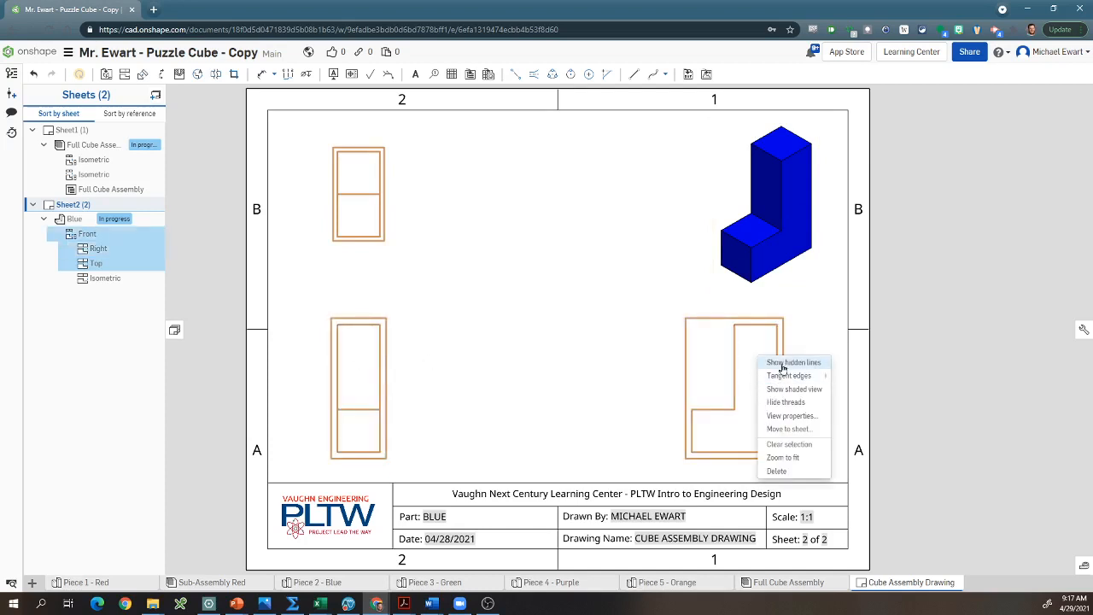
{"action": "left_click", "coordinate": [783, 366]}
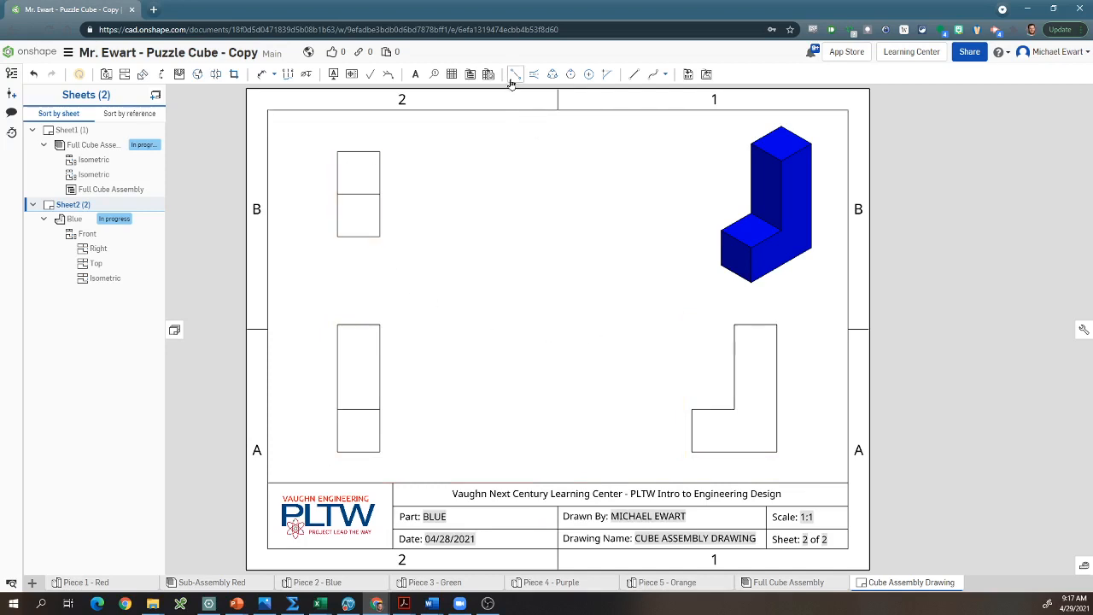
Step: Dimension the width of the Blue part in the front view, placing the dimension above the view
{"action": "left_click", "coordinate": [263, 75]}
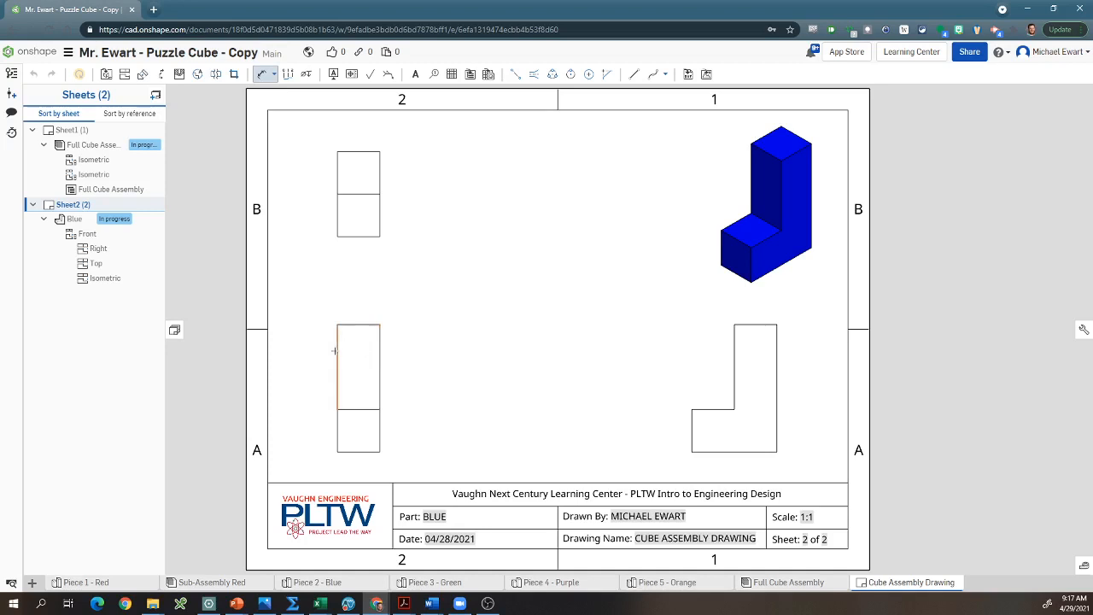
{"action": "left_click", "coordinate": [336, 350]}
{"action": "left_click", "coordinate": [380, 351]}
{"action": "left_click", "coordinate": [359, 298]}
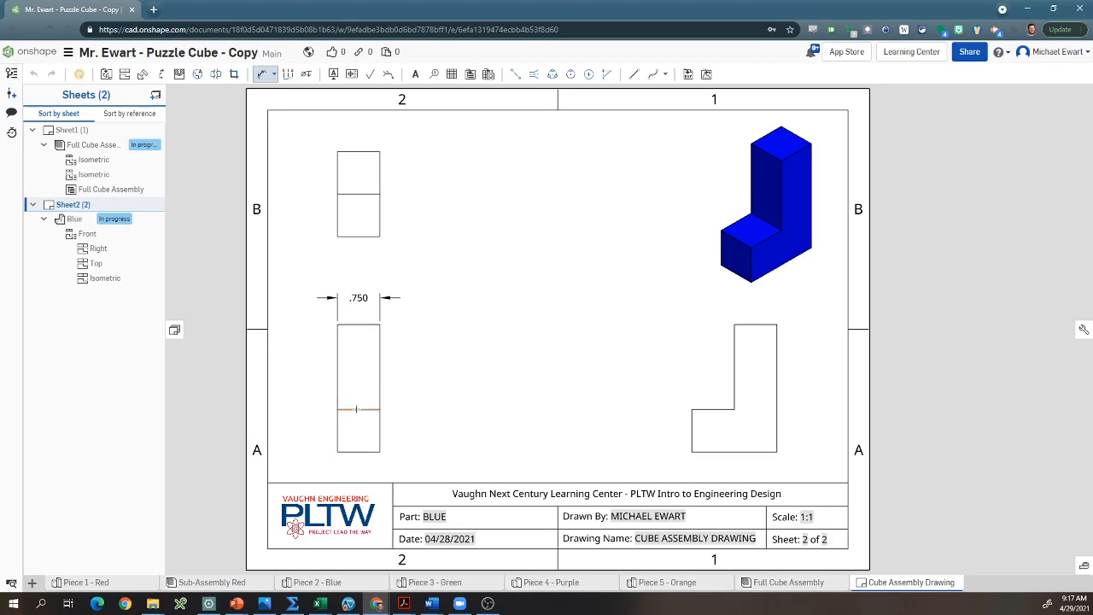
Step: Dimension the lower step's height and the overall height in the right view, stacking both dimensions to the left of the view
{"action": "left_click", "coordinate": [713, 451]}
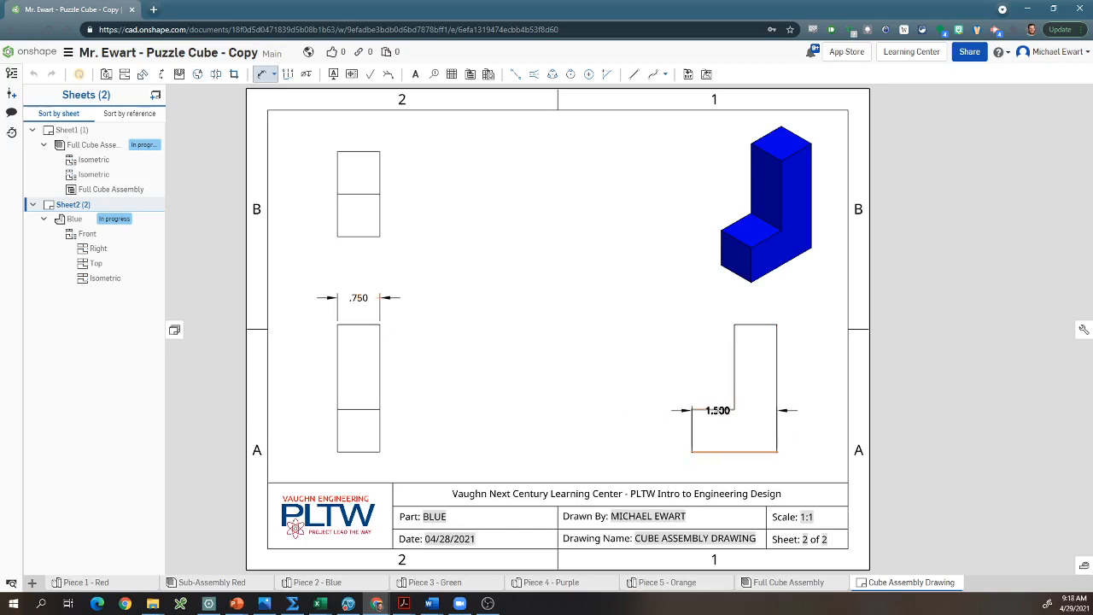
{"action": "left_click", "coordinate": [718, 410]}
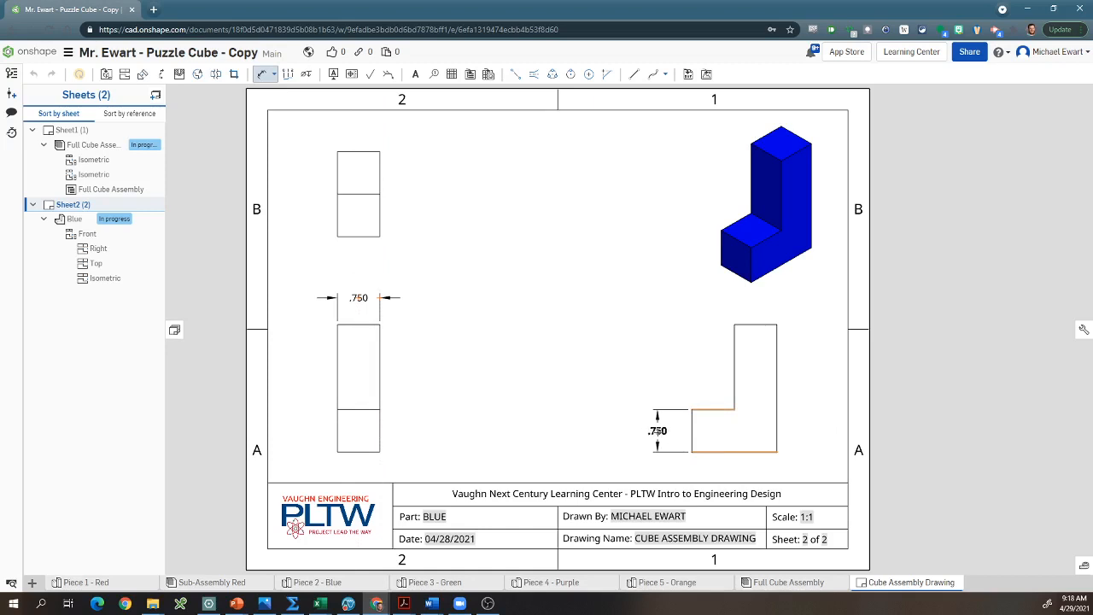
{"action": "left_click", "coordinate": [657, 430]}
{"action": "left_click", "coordinate": [745, 452]}
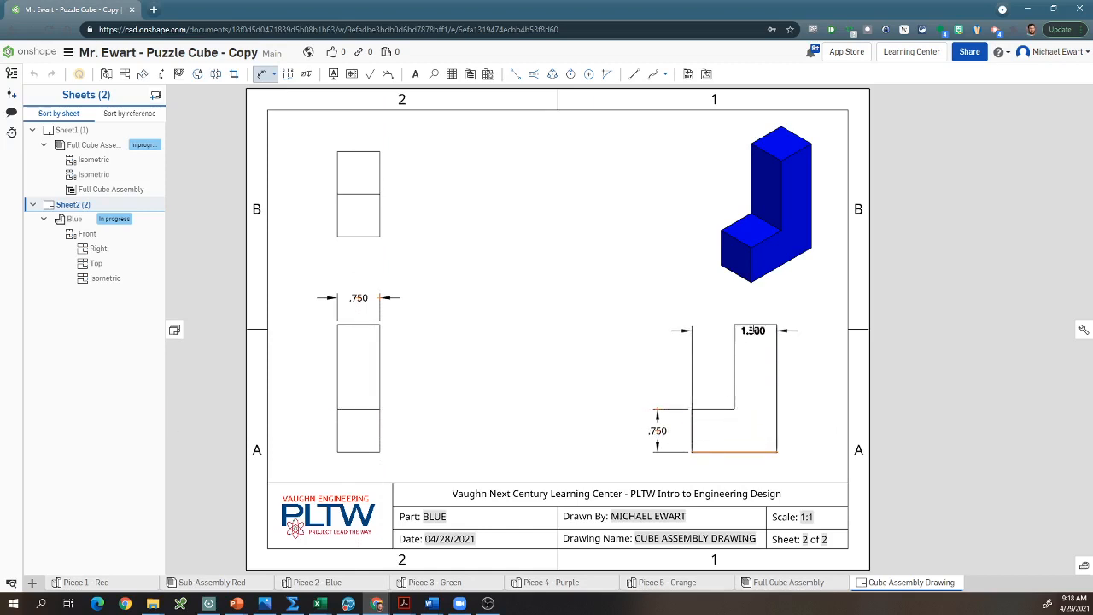
{"action": "left_click", "coordinate": [753, 325]}
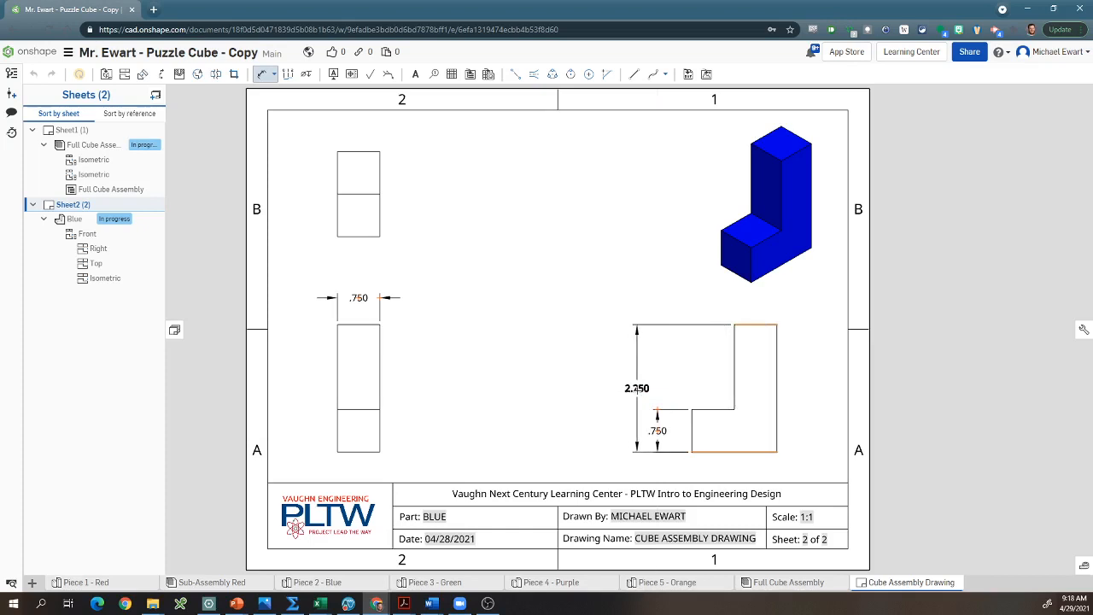
{"action": "left_click", "coordinate": [637, 388]}
{"action": "left_click", "coordinate": [692, 434]}
{"action": "left_click", "coordinate": [734, 393]}
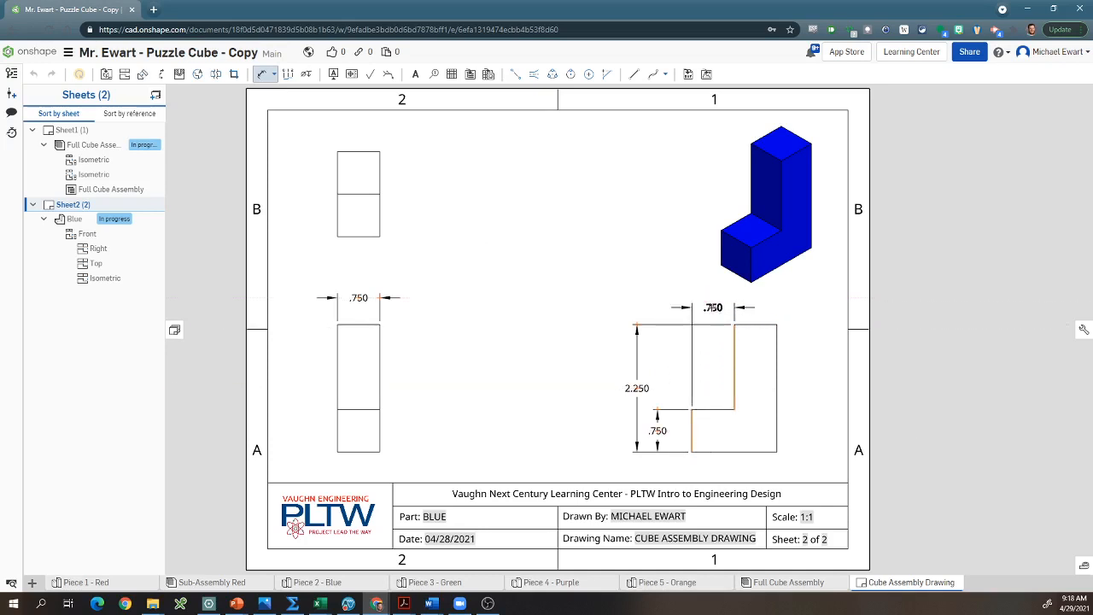
{"action": "key", "text": "Escape"}
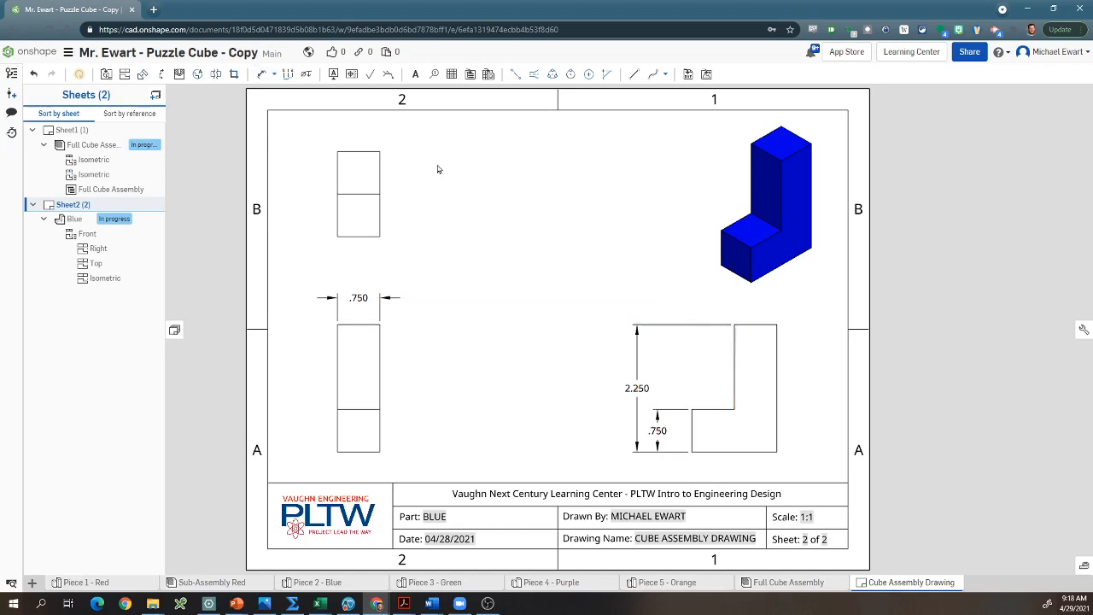
Step: Dimension the front segment's depth and the overall depth in the top view, stacking both dimensions to the right of the view
{"action": "key", "text": "d"}
{"action": "left_click", "coordinate": [363, 237]}
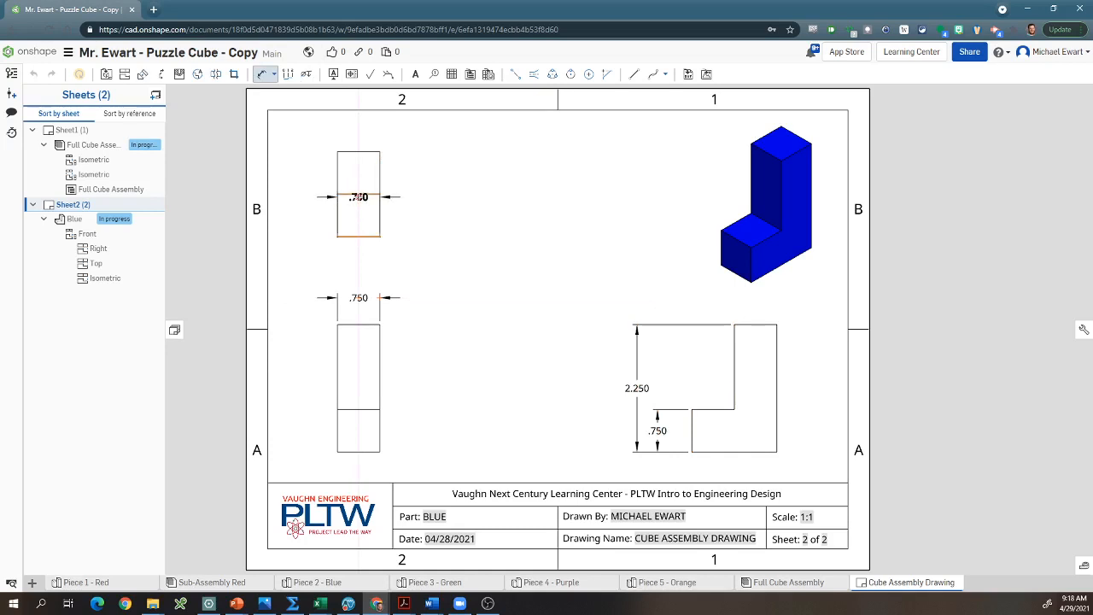
{"action": "left_click", "coordinate": [358, 196]}
{"action": "left_click_drag", "start_coordinate": [403, 215], "coordinate": [416, 215]}
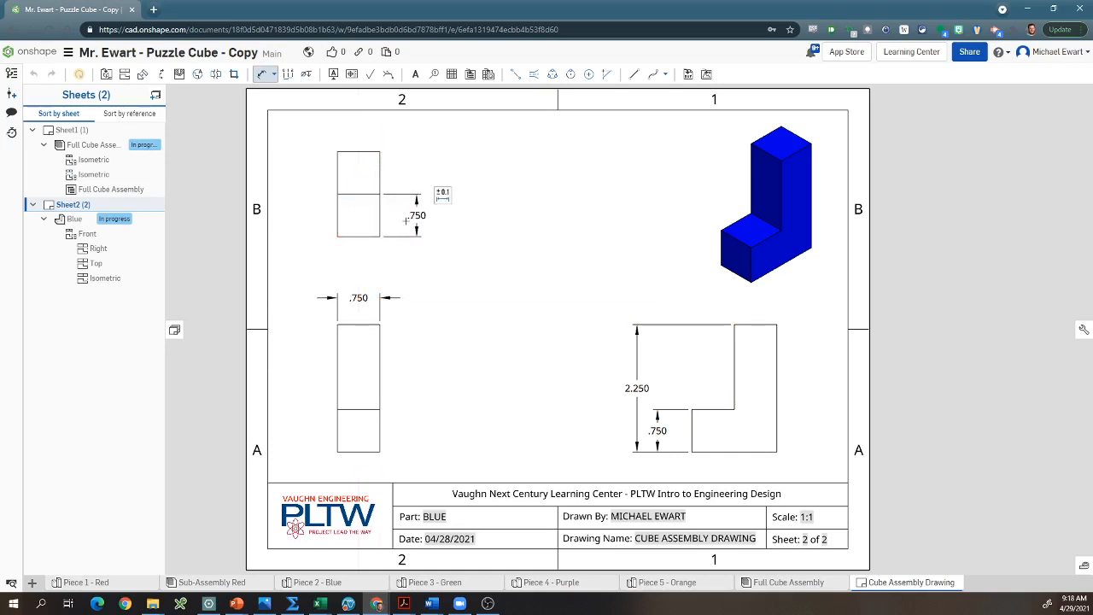
{"action": "left_click", "coordinate": [361, 234]}
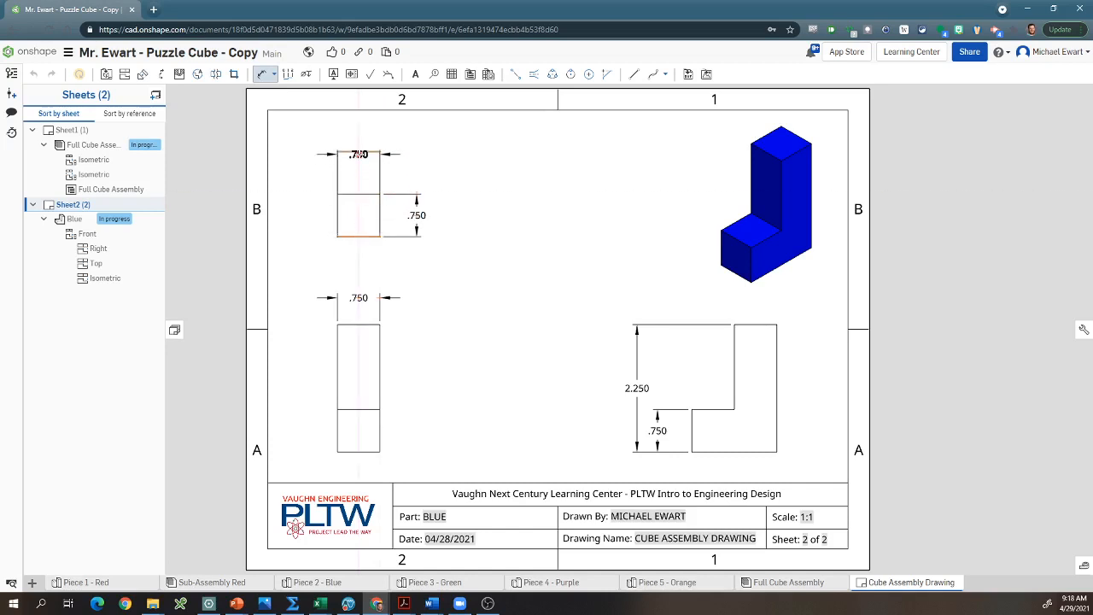
{"action": "left_click", "coordinate": [359, 152]}
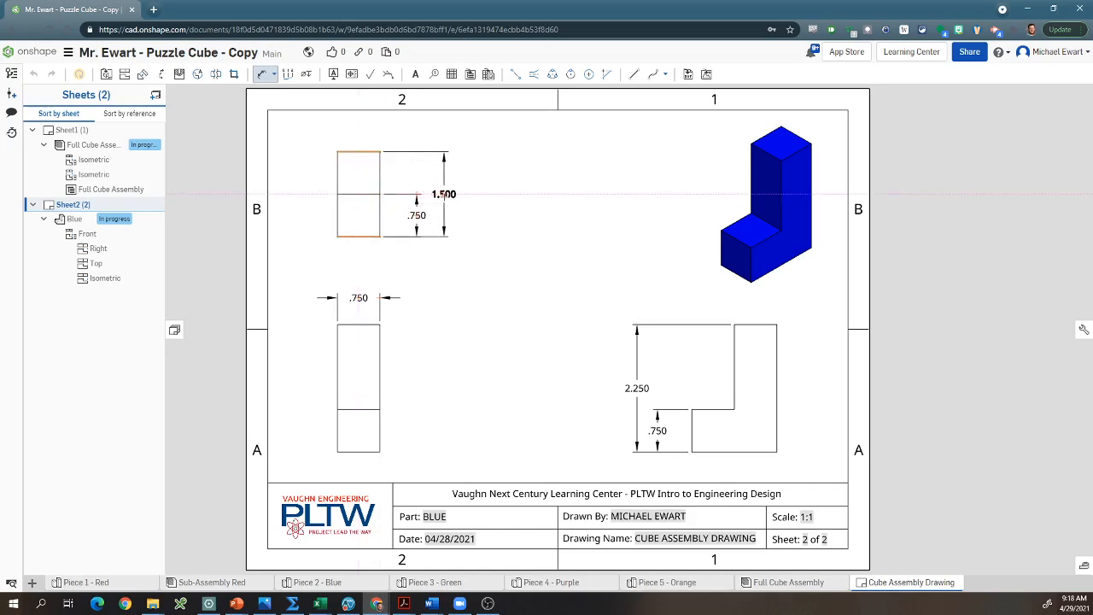
{"action": "left_click", "coordinate": [443, 195]}
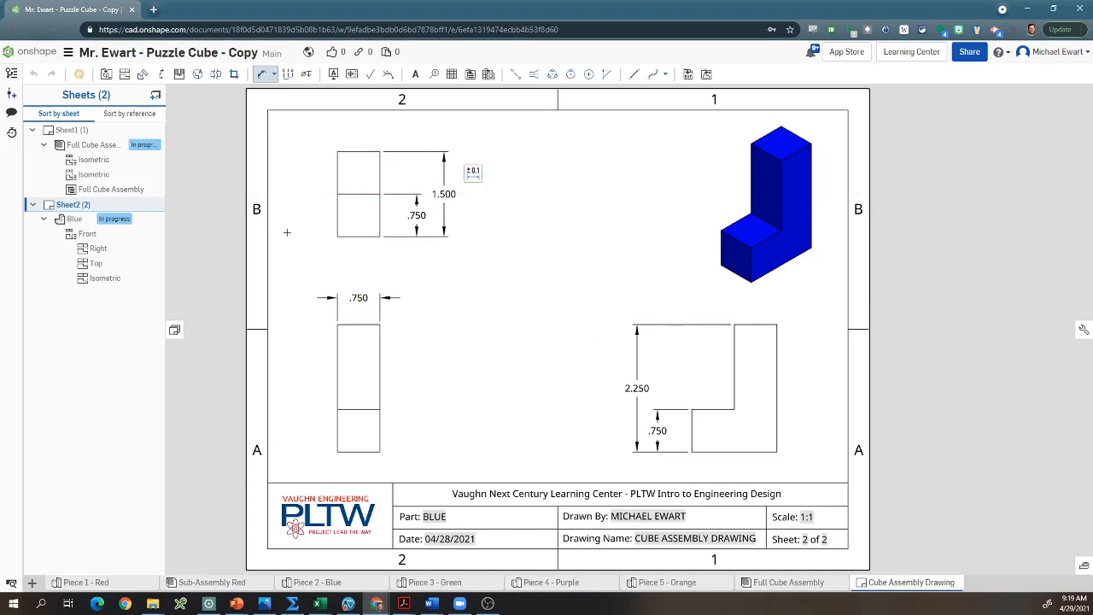
Step: Add a third sheet and place the front view of the Sub-Assembly Red assembly in its lower-left area
{"action": "left_click", "coordinate": [156, 95]}
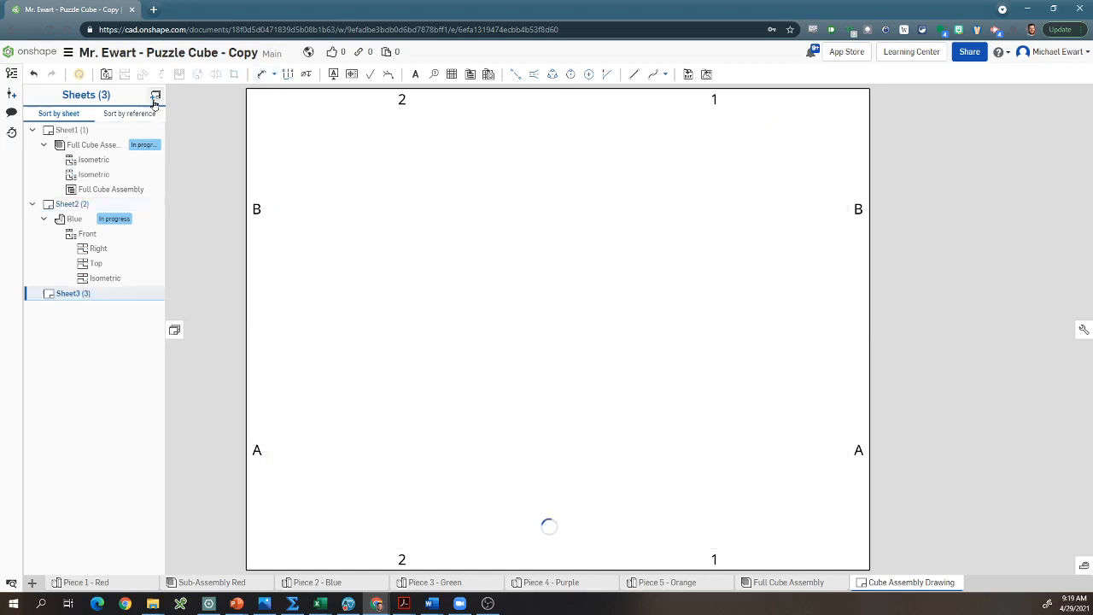
{"action": "left_click", "coordinate": [107, 75]}
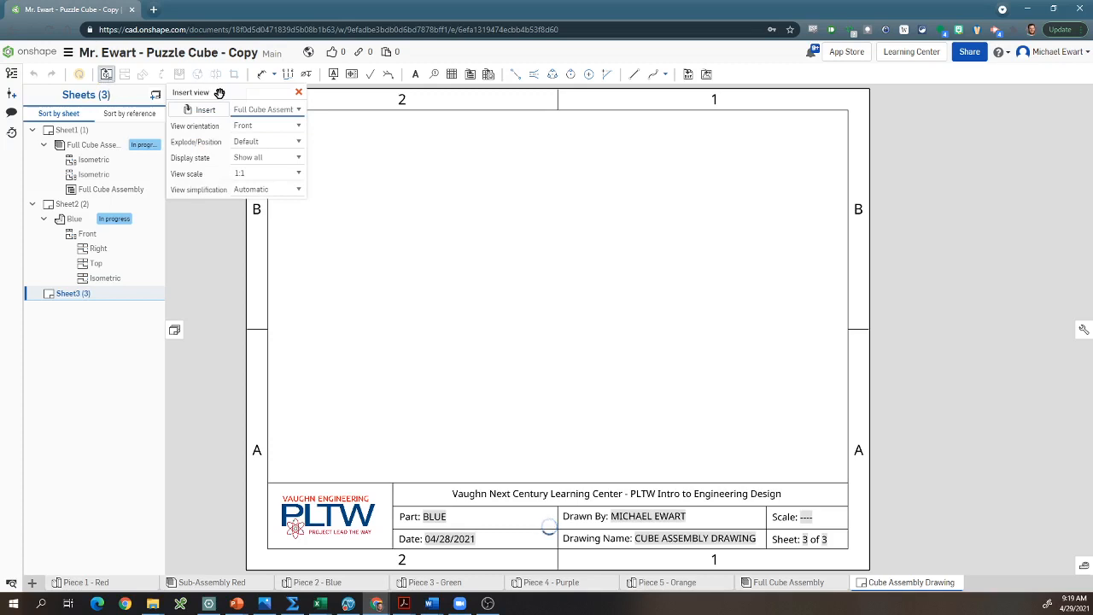
{"action": "left_click", "coordinate": [205, 112]}
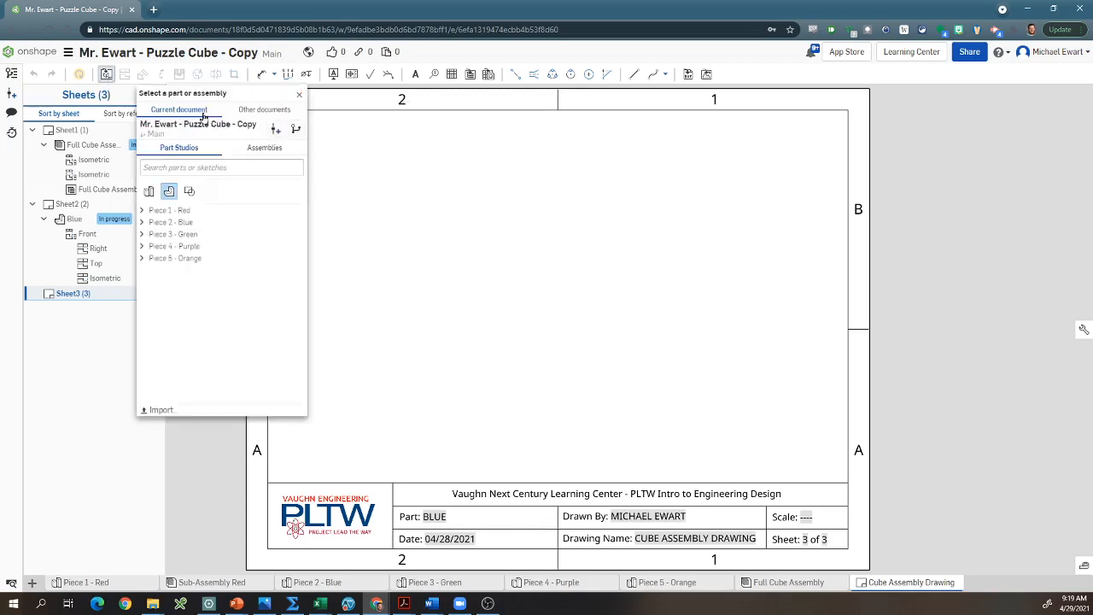
{"action": "left_click", "coordinate": [166, 212]}
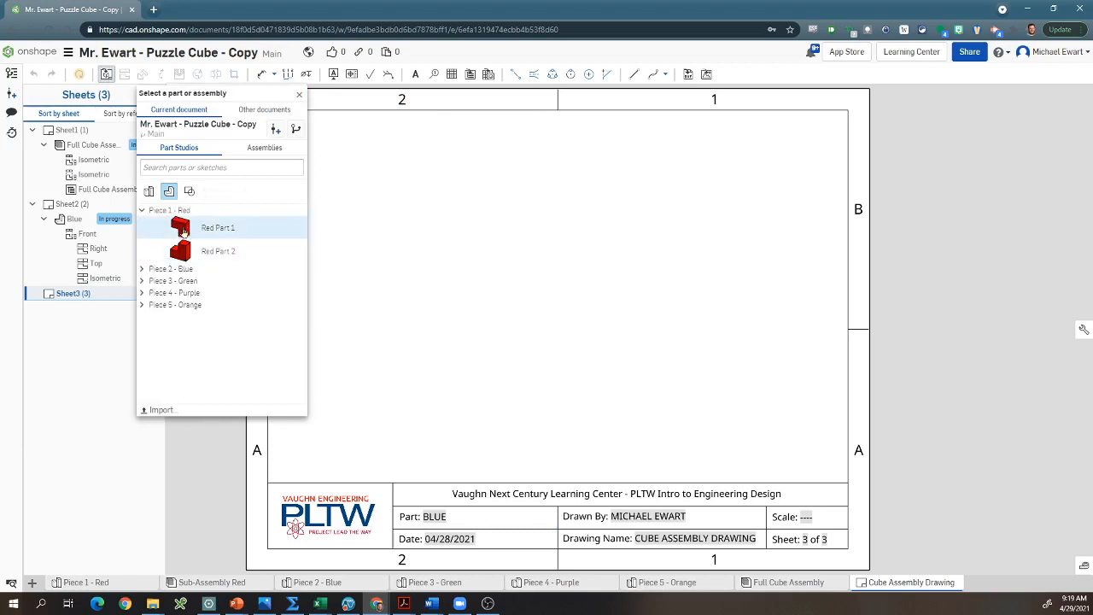
{"action": "left_click", "coordinate": [253, 149]}
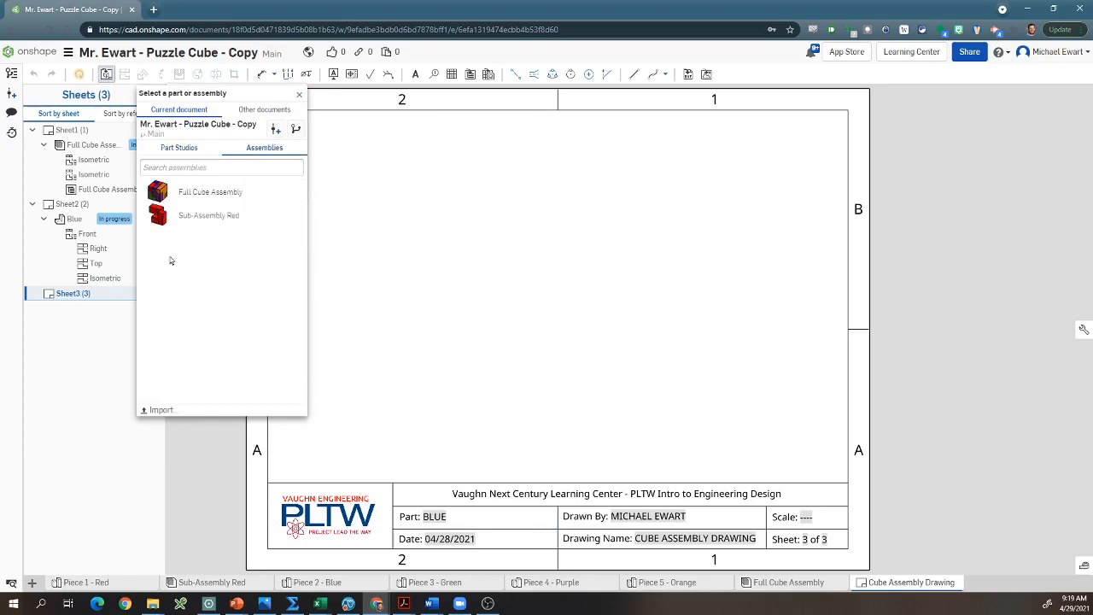
{"action": "left_click", "coordinate": [187, 219]}
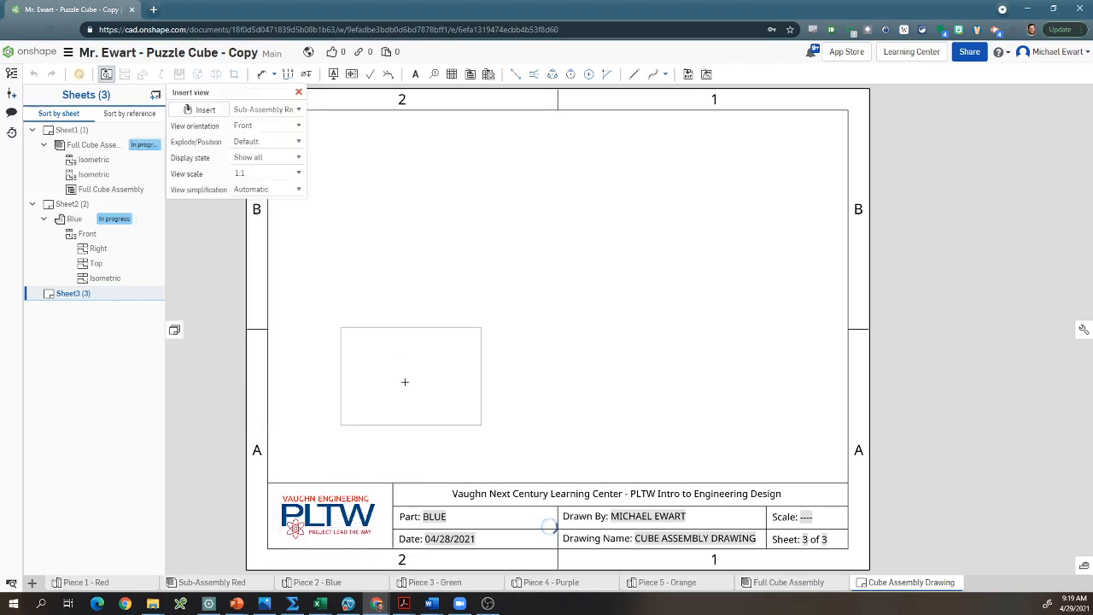
{"action": "left_click", "coordinate": [393, 378]}
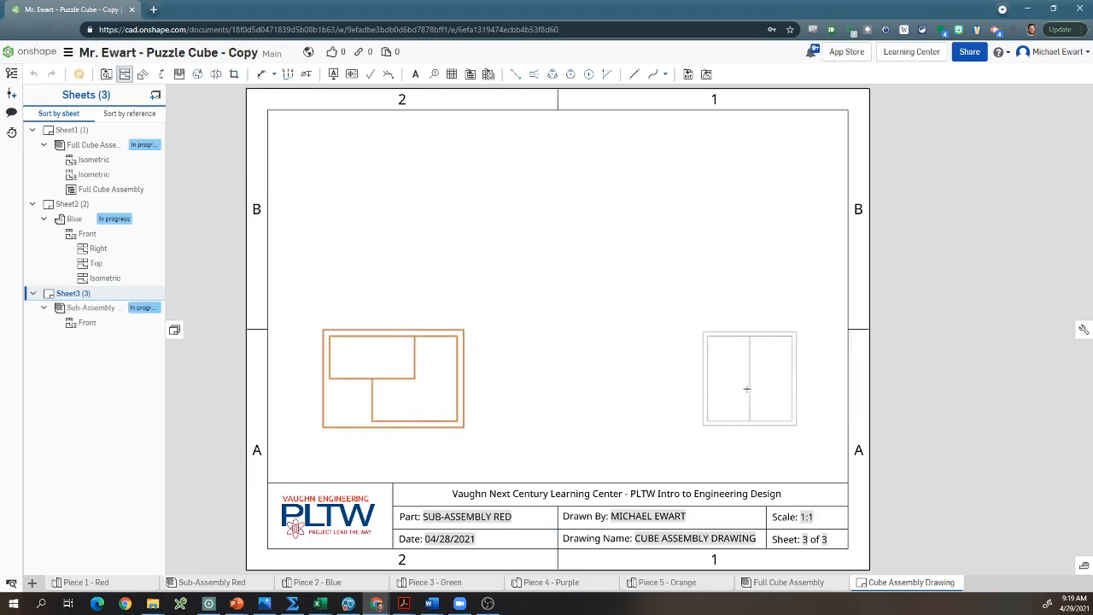
Step: Project the right, top and isometric views from the red sub-assembly's front view
{"action": "left_click", "coordinate": [747, 388]}
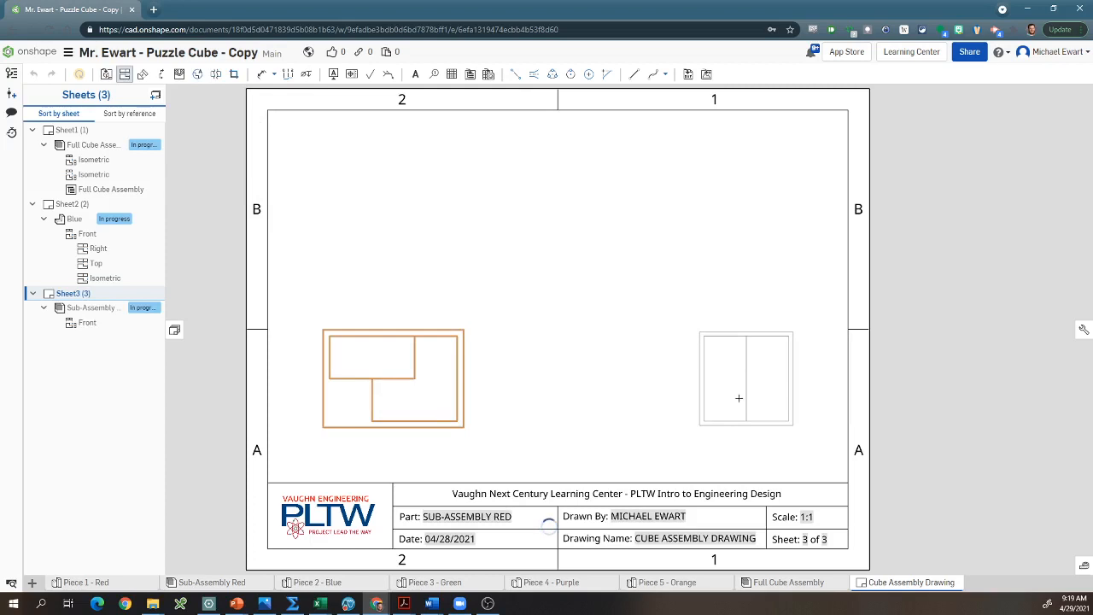
{"action": "left_click", "coordinate": [406, 369]}
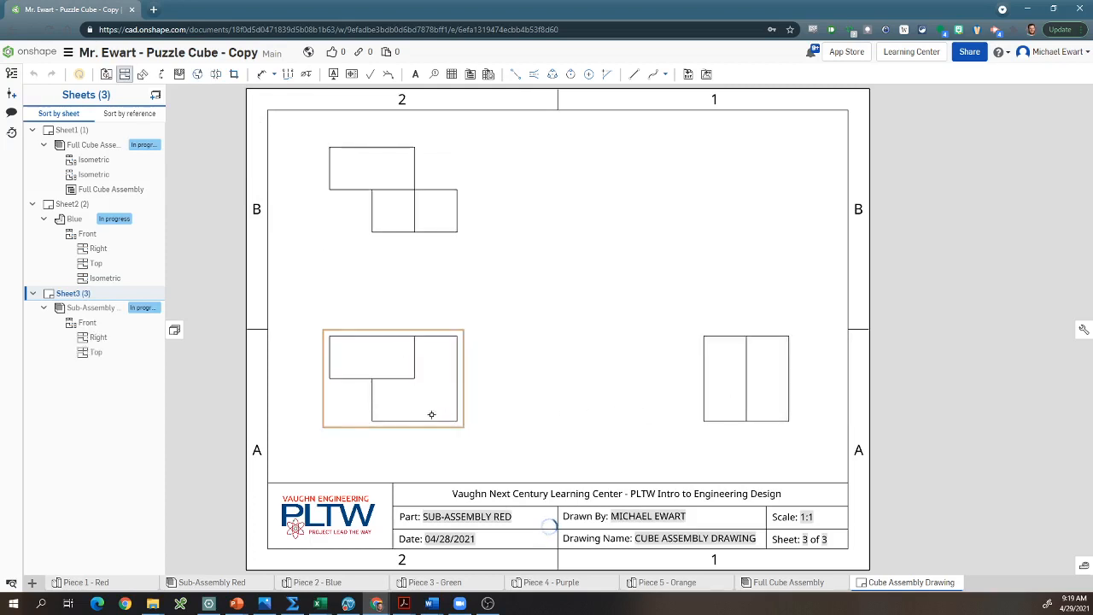
{"action": "left_click", "coordinate": [405, 381]}
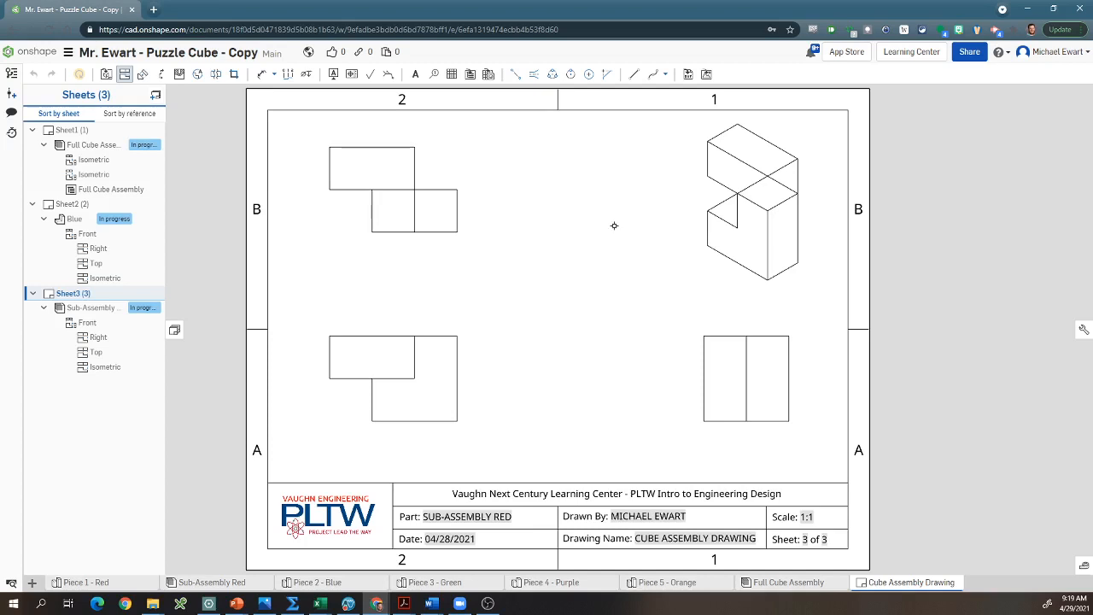
Step: Display the red sub-assembly's isometric view shaded and show hidden lines in its right, front and top views
{"action": "right_click", "coordinate": [736, 191]}
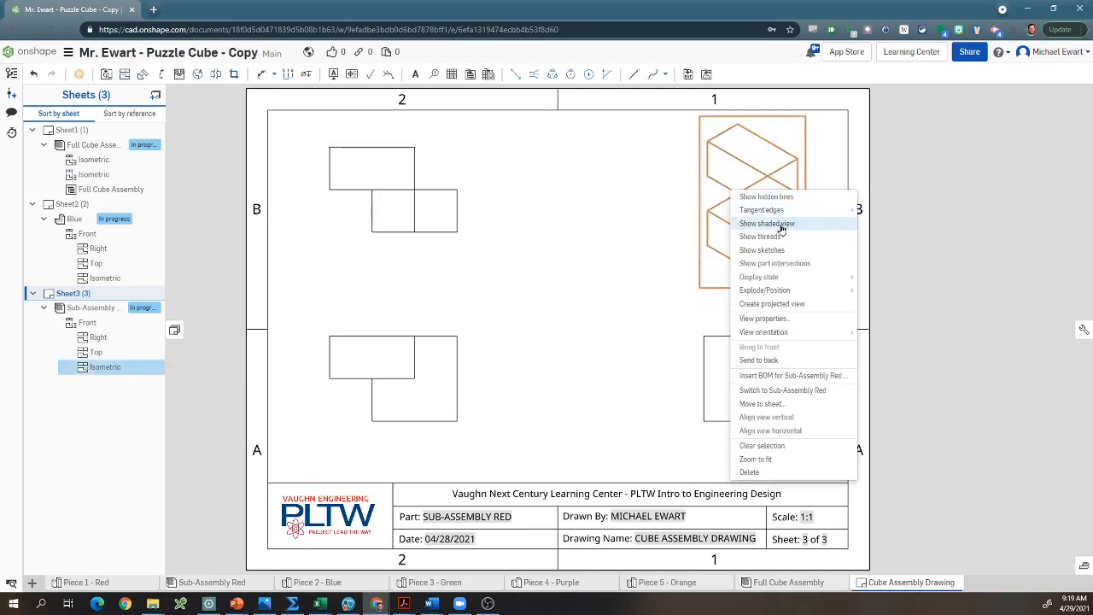
{"action": "left_click", "coordinate": [779, 224]}
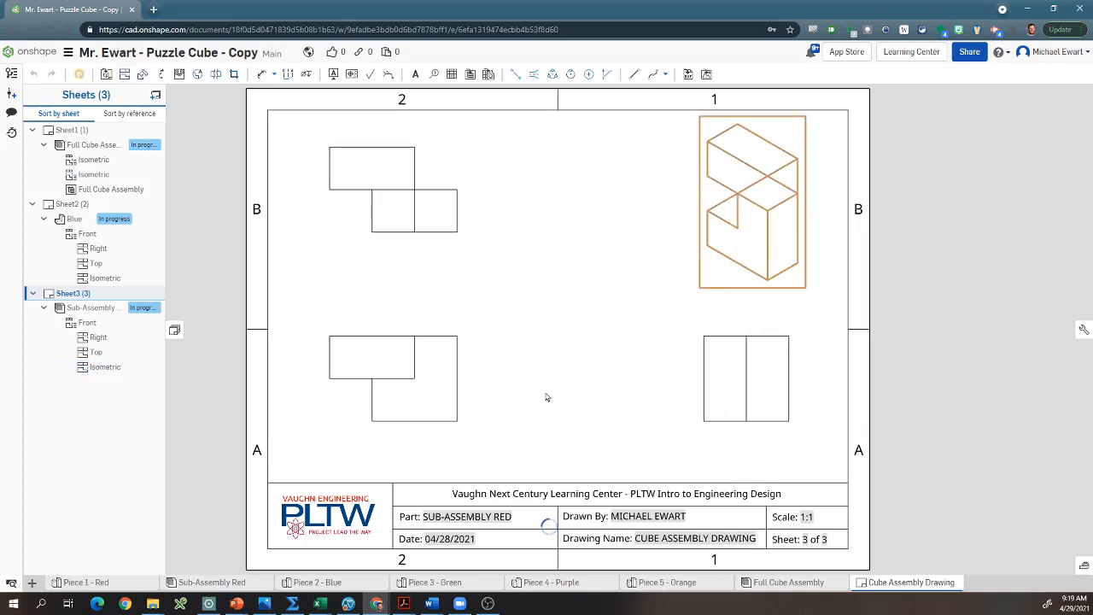
{"action": "left_click", "coordinate": [708, 378]}
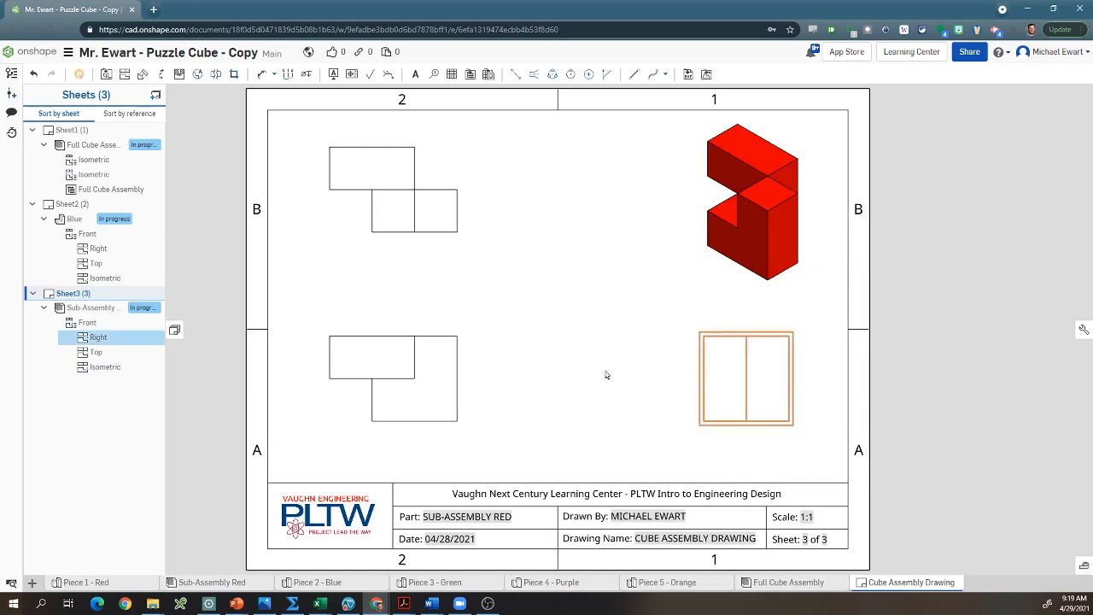
{"action": "left_click", "coordinate": [437, 369]}
{"action": "left_click", "coordinate": [416, 182]}
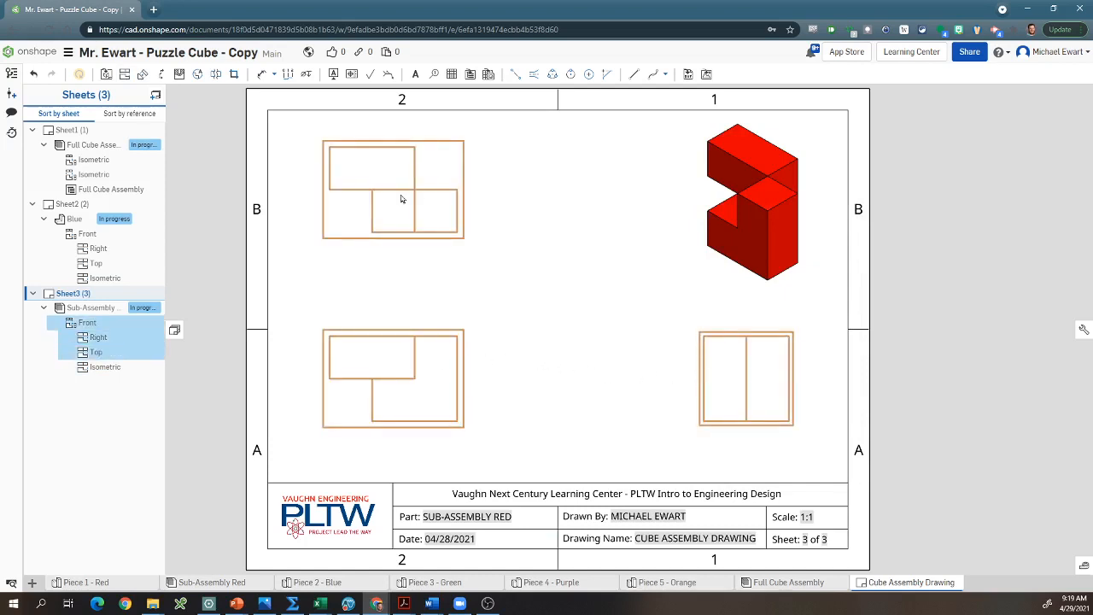
{"action": "right_click", "coordinate": [401, 176]}
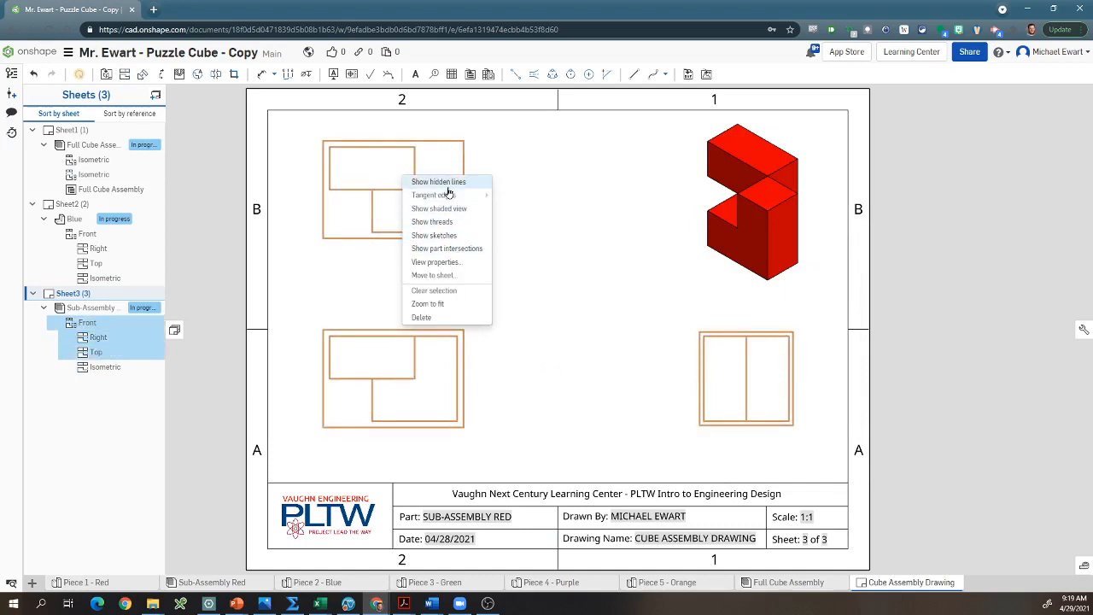
{"action": "left_click", "coordinate": [419, 180]}
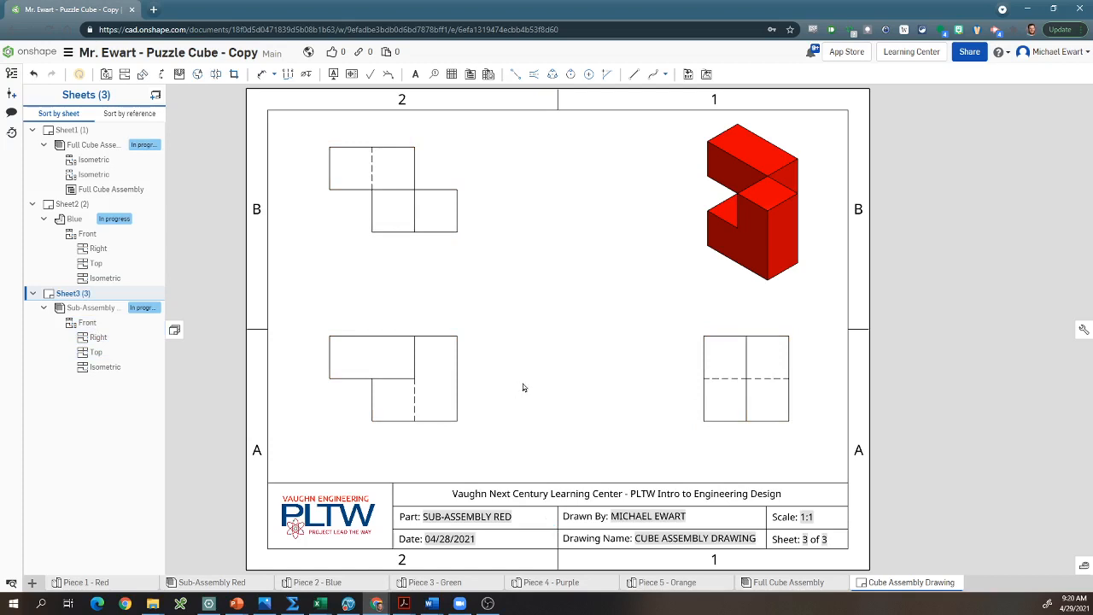
Step: Dimension the horizontal offset between the upper and lower blocks' left edges in the front view, placing the dimension below the view
{"action": "left_click", "coordinate": [263, 74]}
{"action": "left_click", "coordinate": [332, 355]}
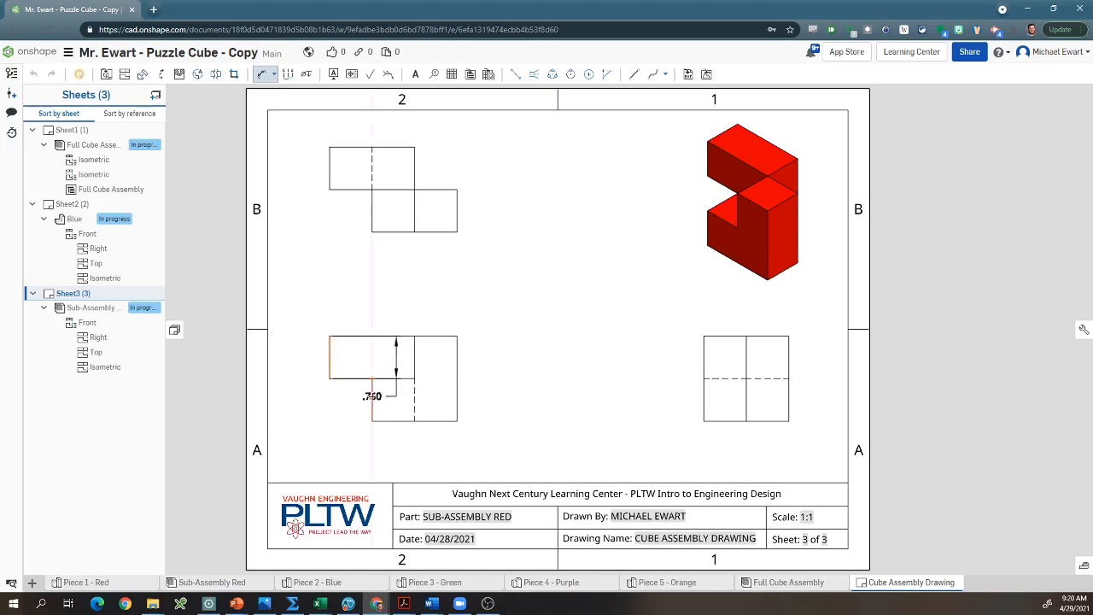
{"action": "left_click", "coordinate": [372, 395]}
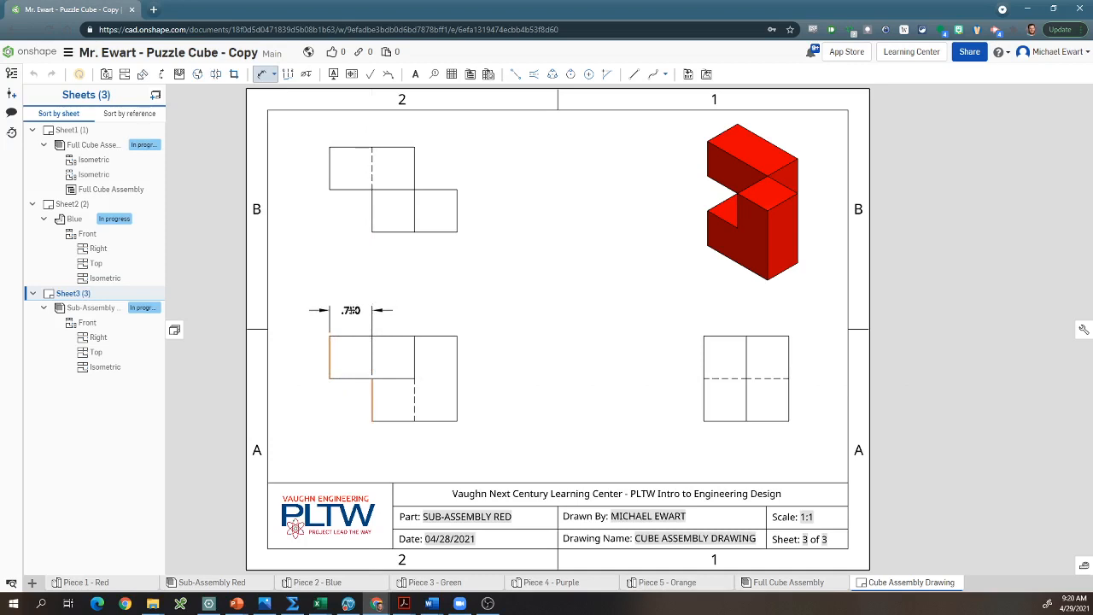
{"action": "left_click", "coordinate": [352, 313]}
{"action": "key", "text": "Escape"}
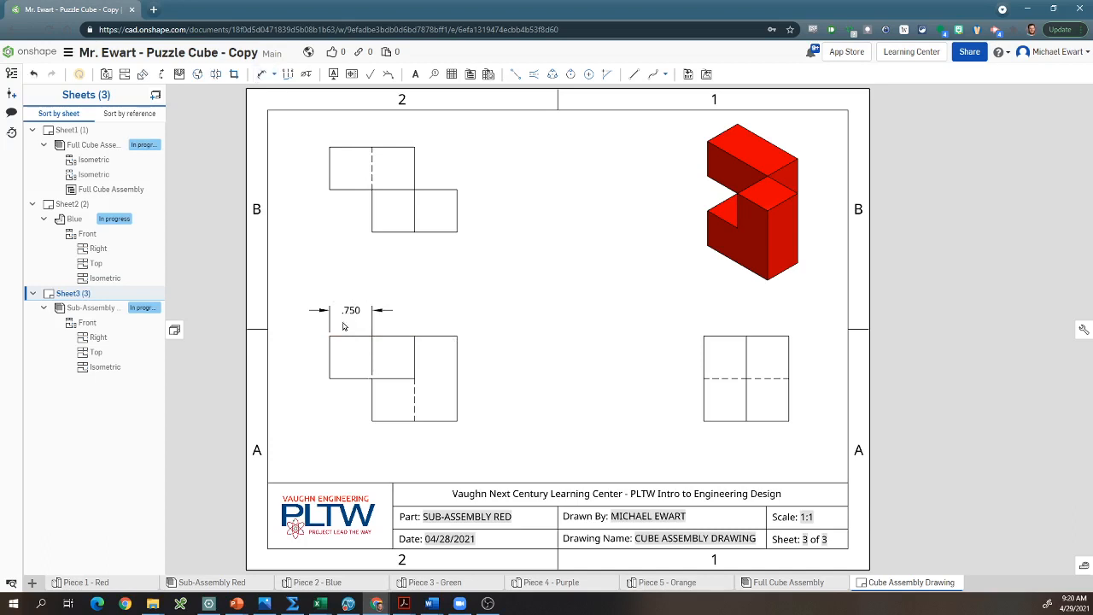
{"action": "left_click_drag", "start_coordinate": [350, 365], "coordinate": [352, 445]}
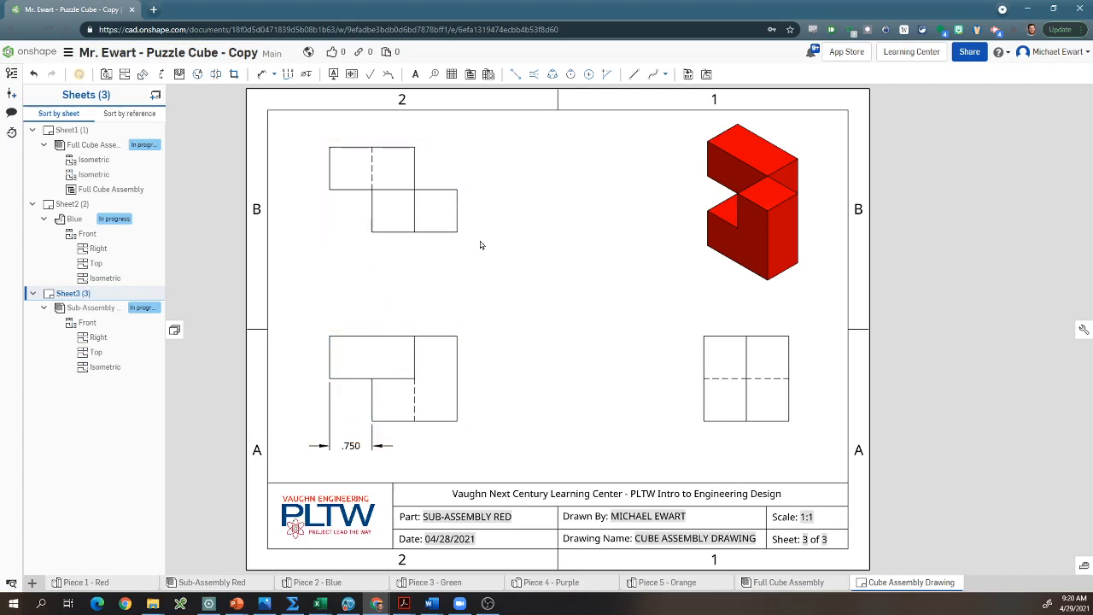
Step: Dimension the upper block's width and the overall width in the front view, stacking both dimensions above the view
{"action": "left_click", "coordinate": [262, 74]}
{"action": "left_click", "coordinate": [328, 355]}
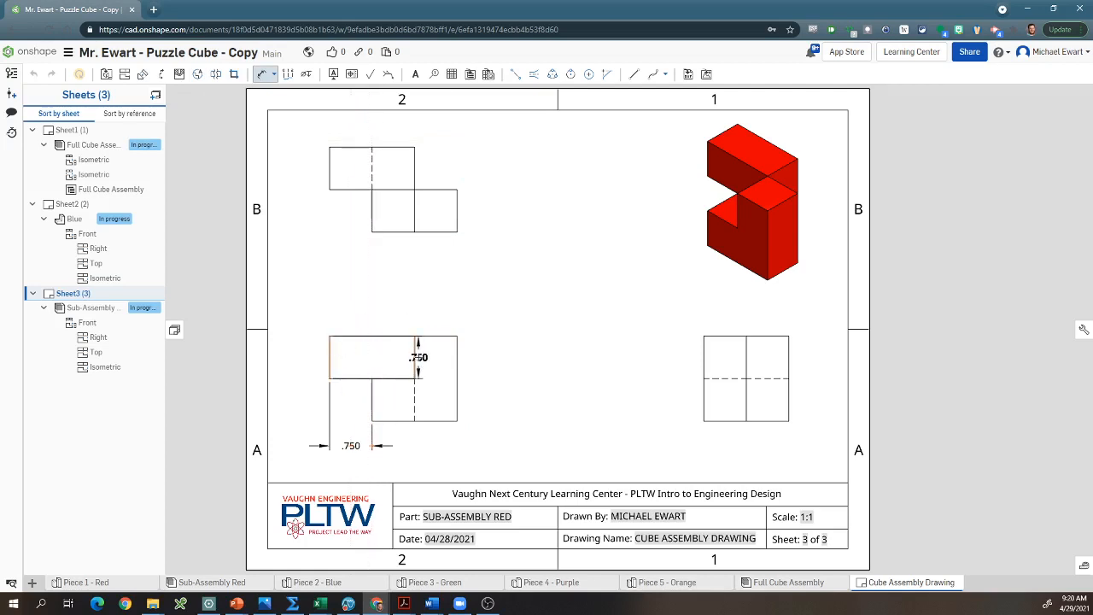
{"action": "left_click", "coordinate": [416, 358]}
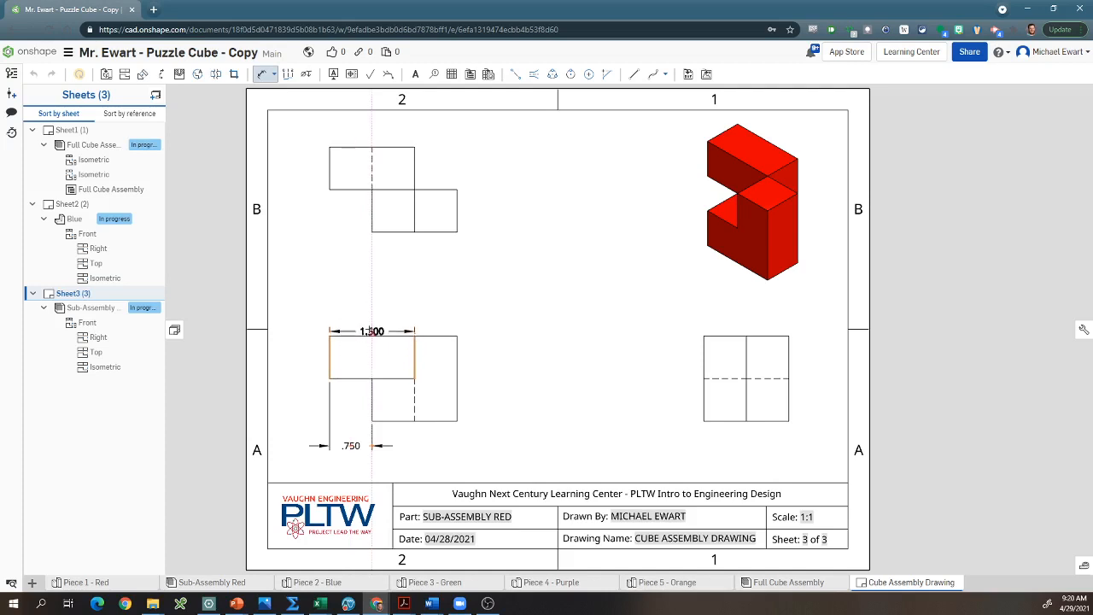
{"action": "left_click", "coordinate": [370, 311]}
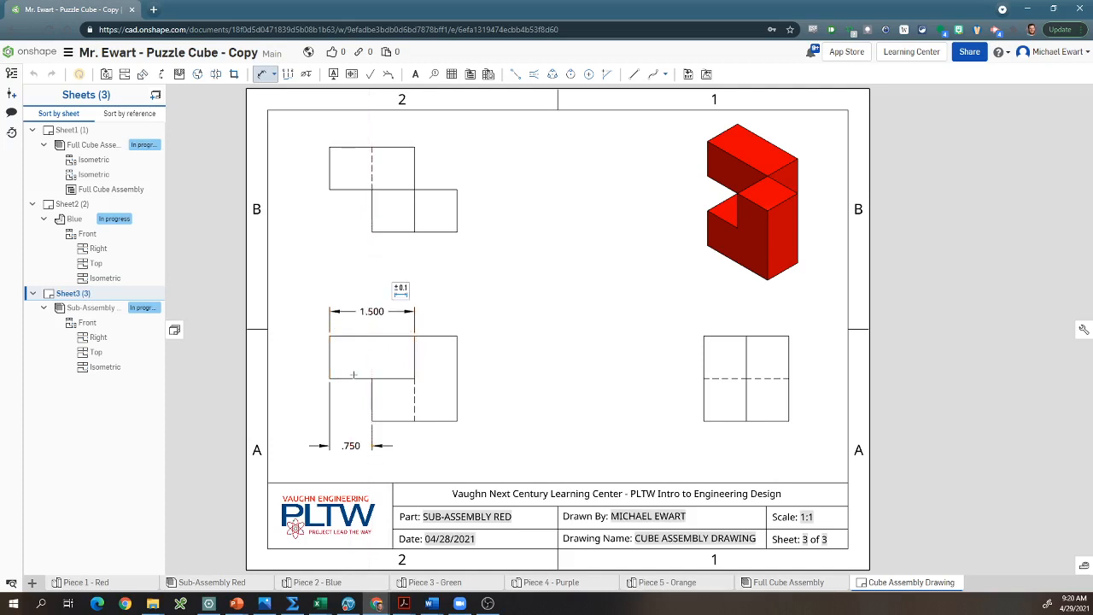
{"action": "left_click", "coordinate": [330, 357]}
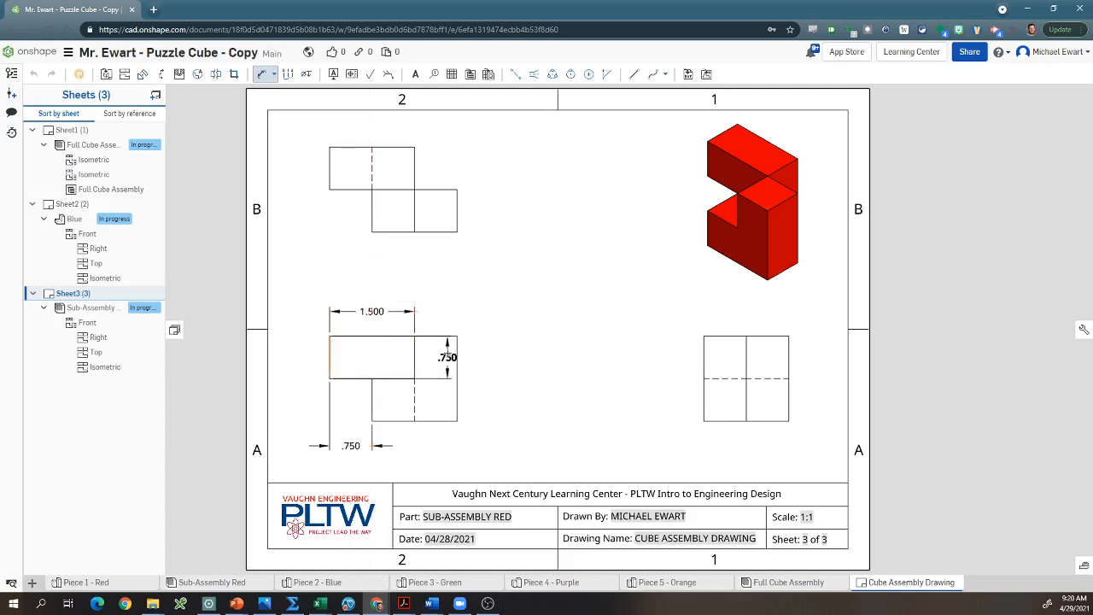
{"action": "left_click", "coordinate": [457, 357]}
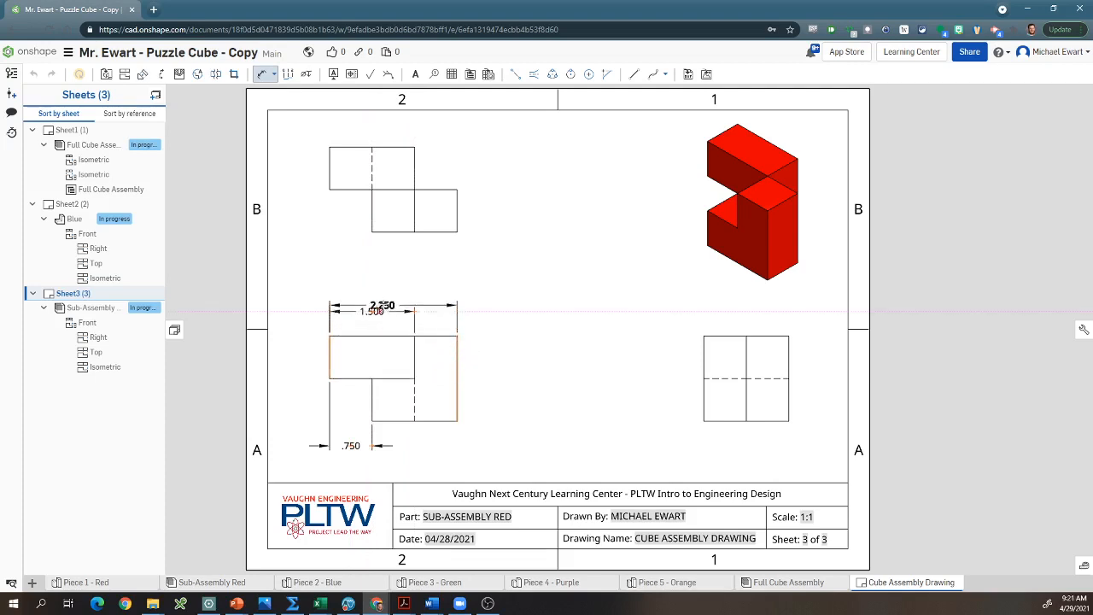
{"action": "left_click", "coordinate": [385, 293]}
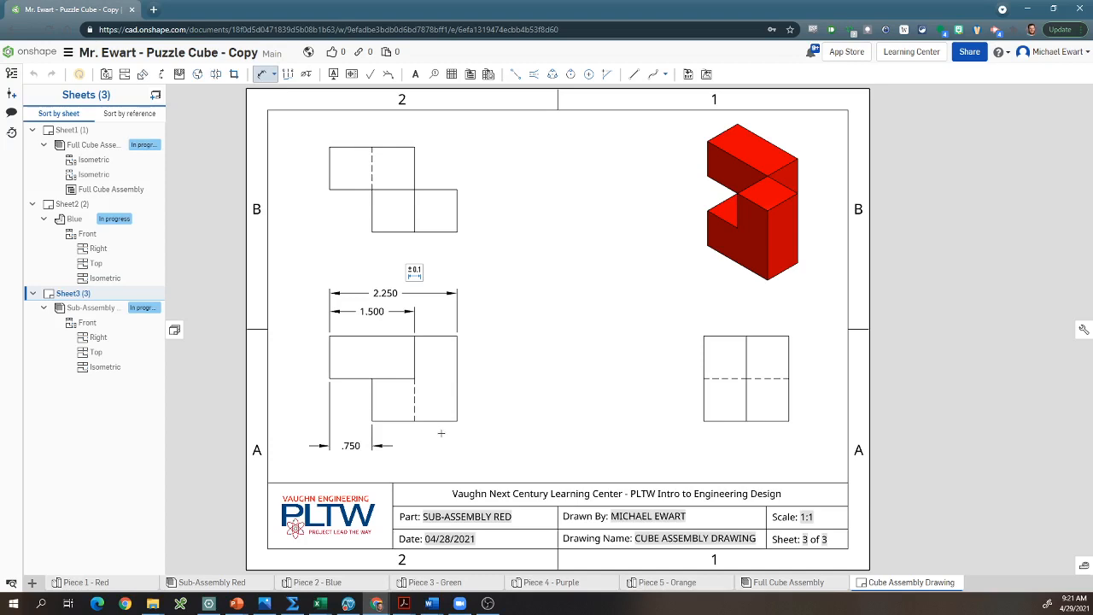
{"action": "left_click", "coordinate": [715, 420]}
{"action": "key", "text": "Escape"}
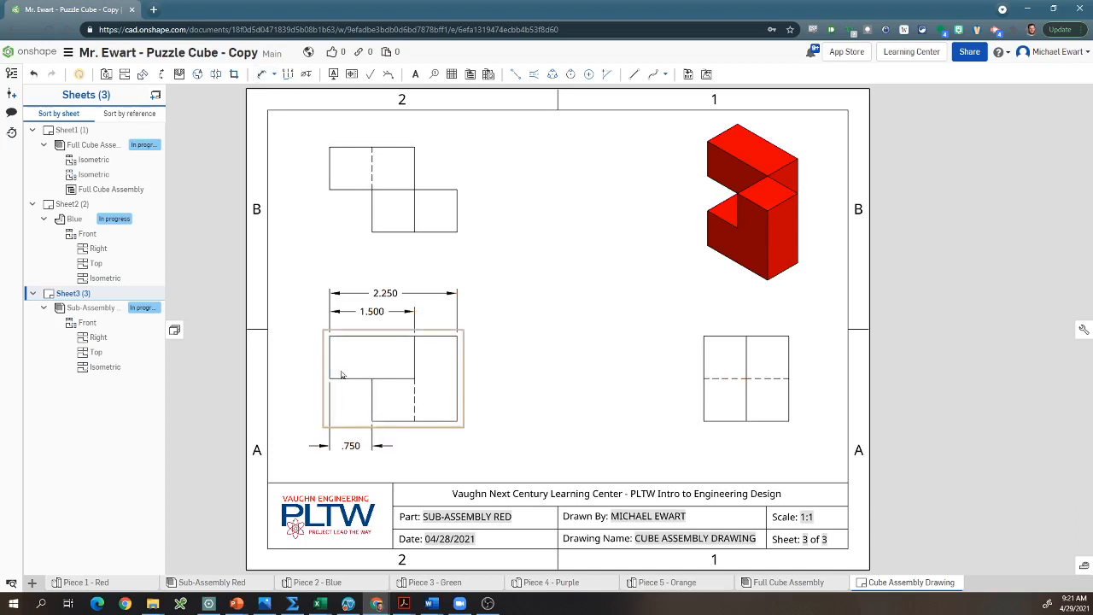
Step: Dimension the height of the lower block in the front view, placing the dimension to the left of the view
{"action": "key", "text": "d"}
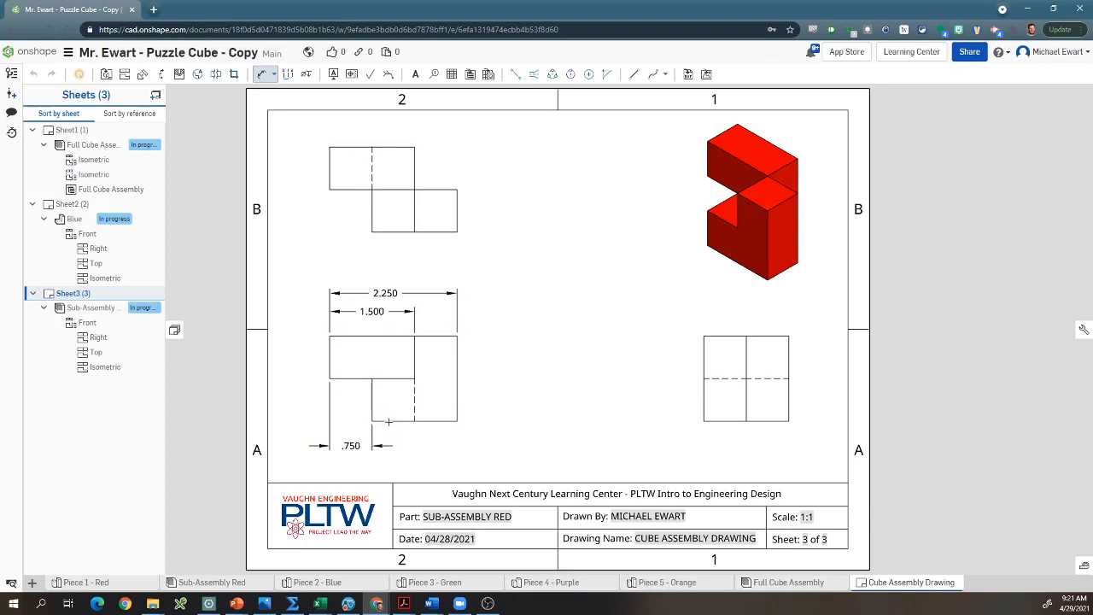
{"action": "left_click", "coordinate": [388, 421]}
{"action": "left_click", "coordinate": [391, 378]}
{"action": "left_click", "coordinate": [299, 399]}
{"action": "key", "text": "Escape"}
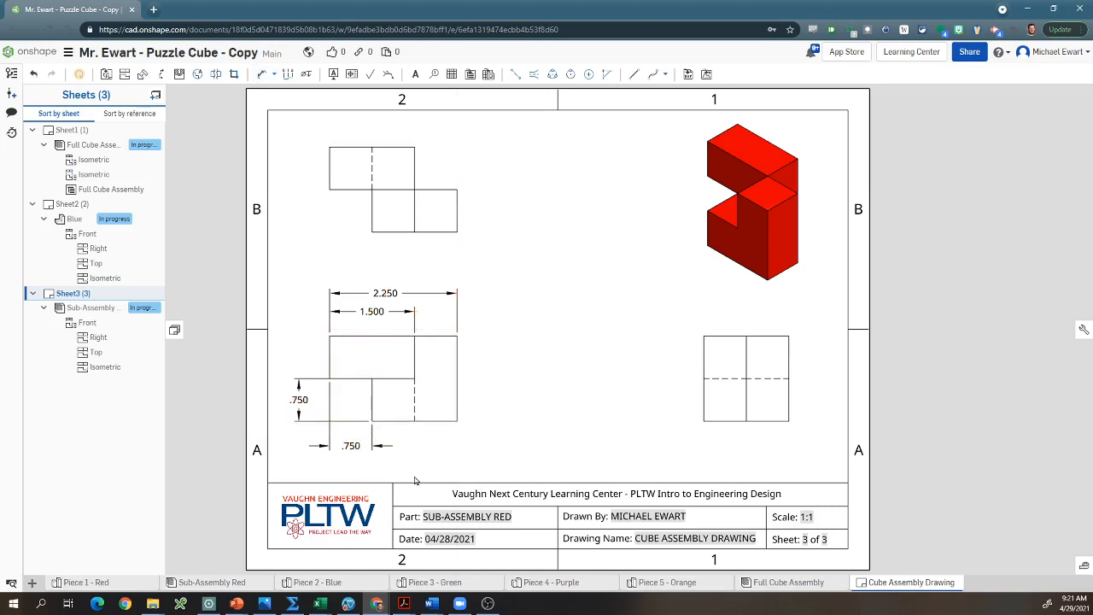
Step: Replace the offset dimension below the front view with one for the same left-edge offset in the top view, placed below that view
{"action": "left_click", "coordinate": [350, 446]}
{"action": "key", "text": "Delete"}
{"action": "key", "text": "d"}
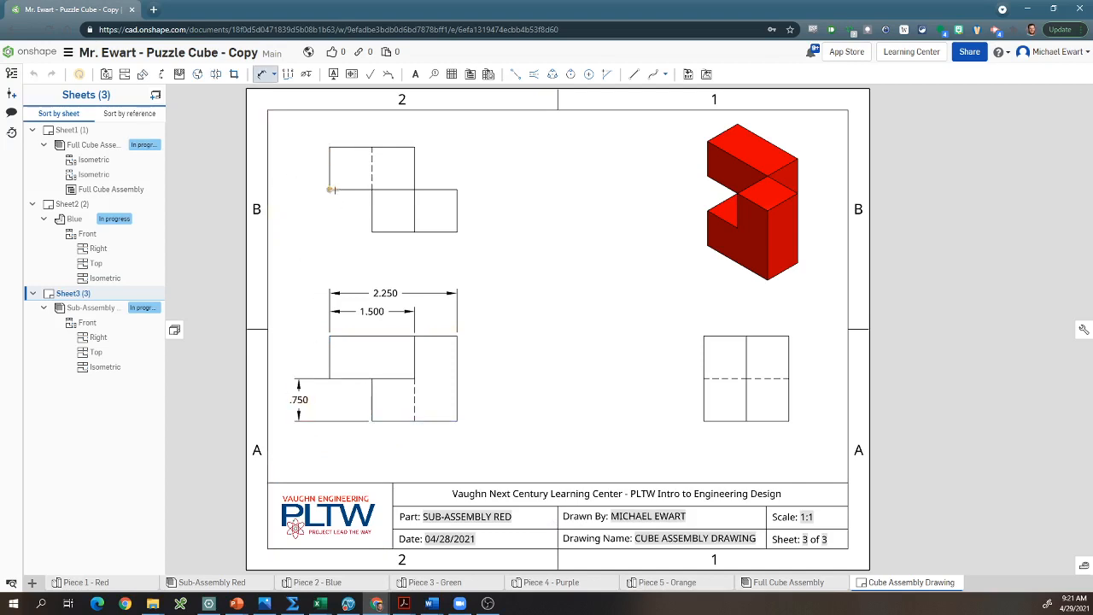
{"action": "left_click", "coordinate": [371, 189]}
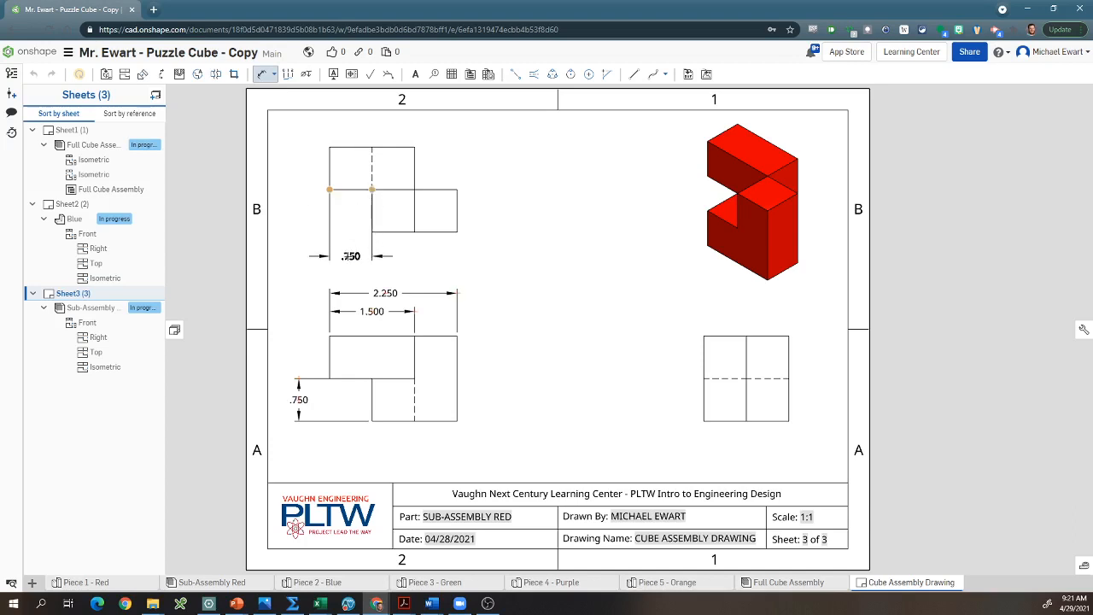
{"action": "left_click", "coordinate": [351, 252]}
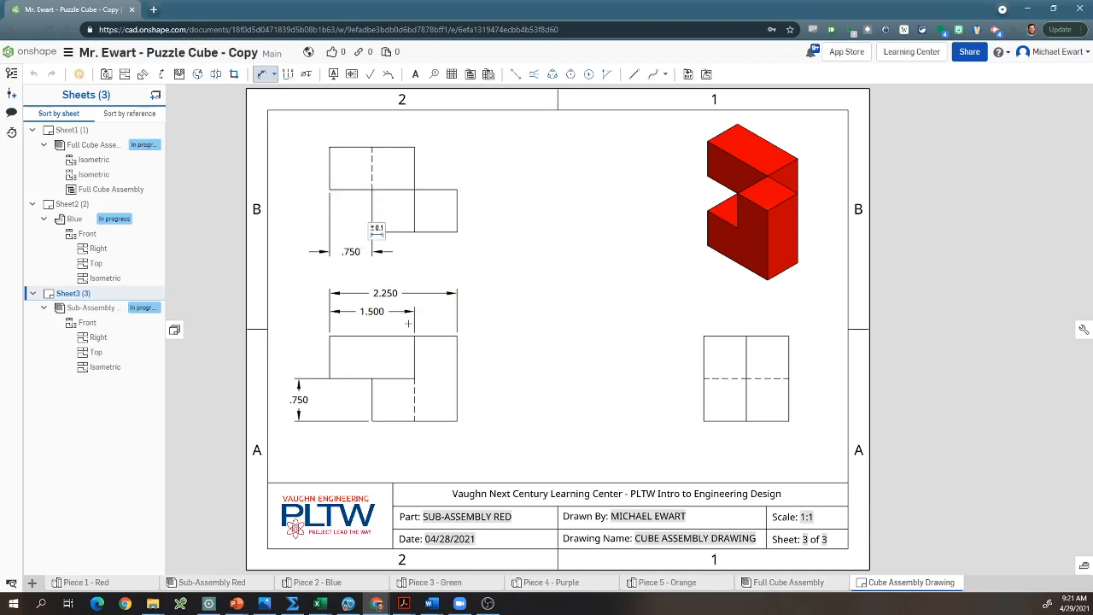
{"action": "key", "text": "Escape"}
{"action": "left_click", "coordinate": [350, 251]}
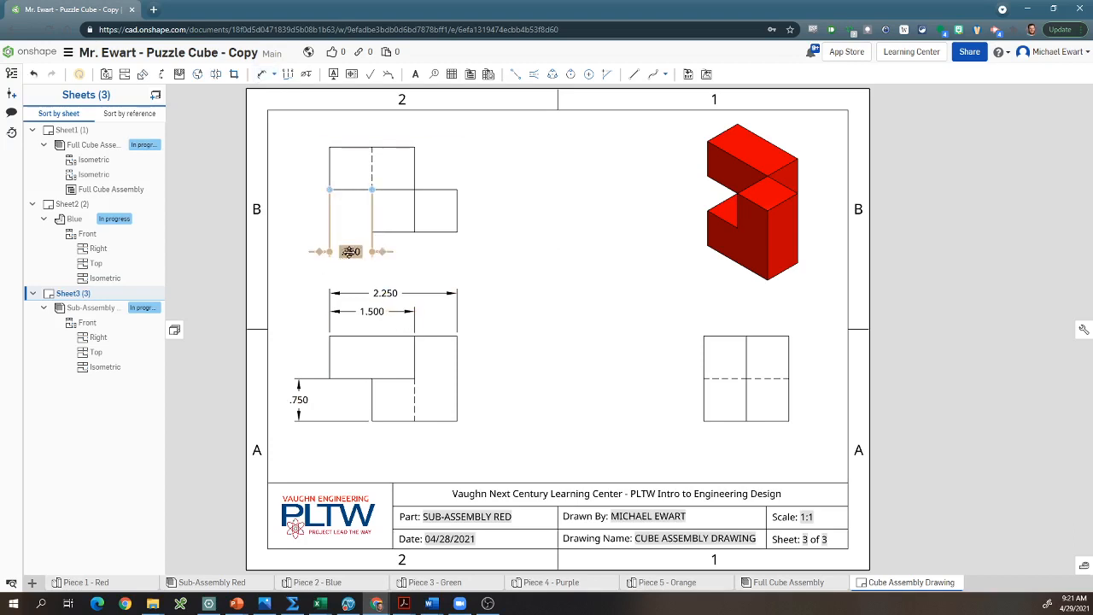
{"action": "left_click", "coordinate": [345, 271]}
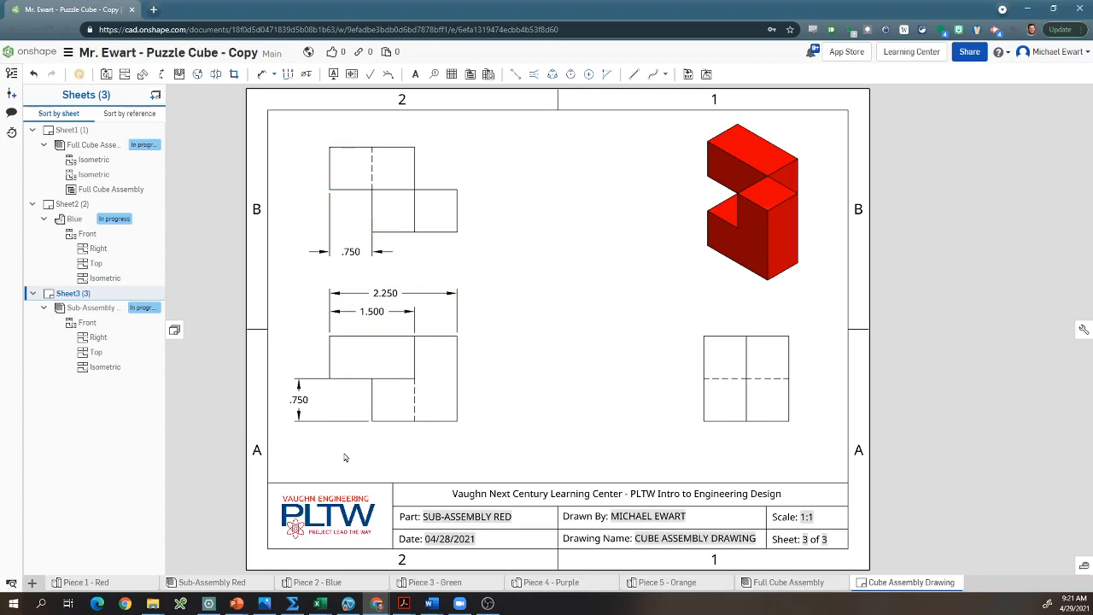
Step: Delete the upper block's width dimension and the overall width dimension above the front view
{"action": "left_click", "coordinate": [382, 311]}
{"action": "key", "text": "Delete"}
{"action": "left_click", "coordinate": [385, 293]}
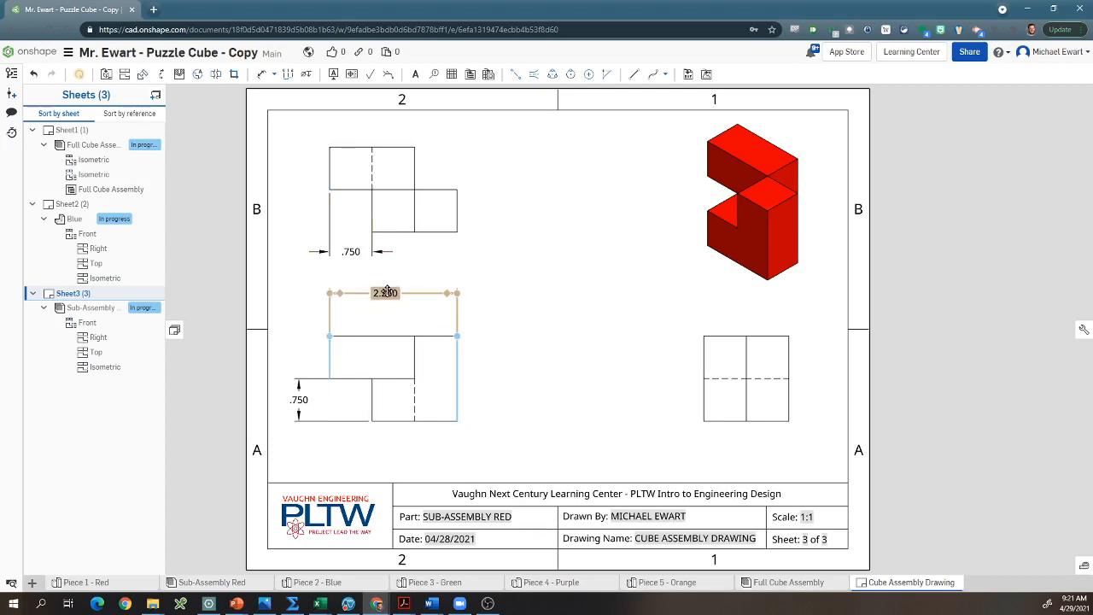
{"action": "key", "text": "Delete"}
Step: Dimension the top view horizontally from its left edge to the inner vertical edge two blocks over, placing it below the offset dimension
{"action": "key", "text": "d"}
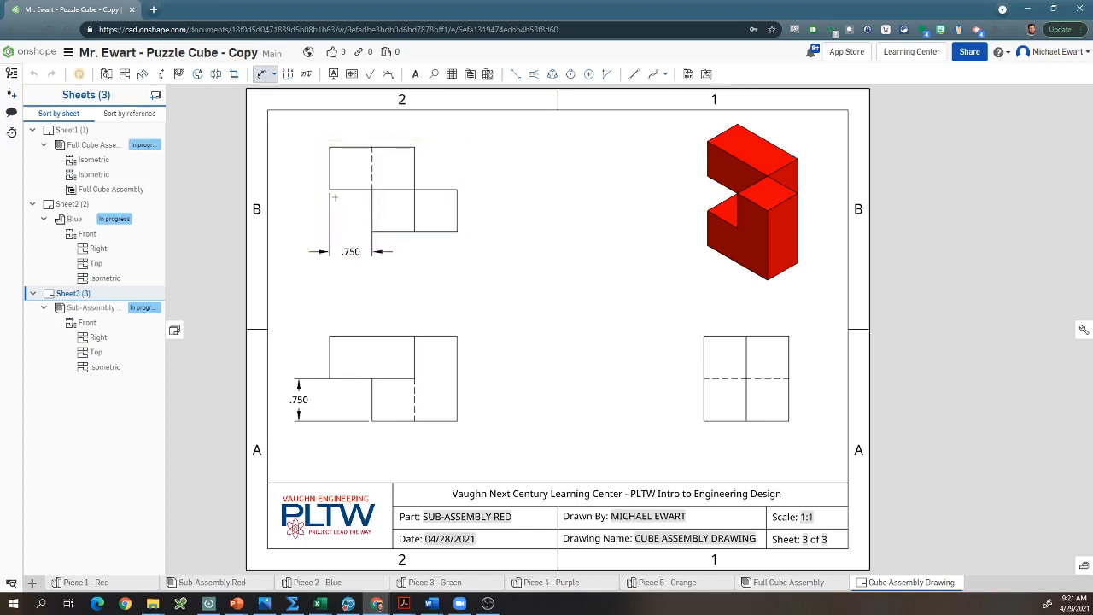
{"action": "left_click", "coordinate": [330, 189]}
{"action": "left_click", "coordinate": [414, 232]}
{"action": "left_click", "coordinate": [373, 273]}
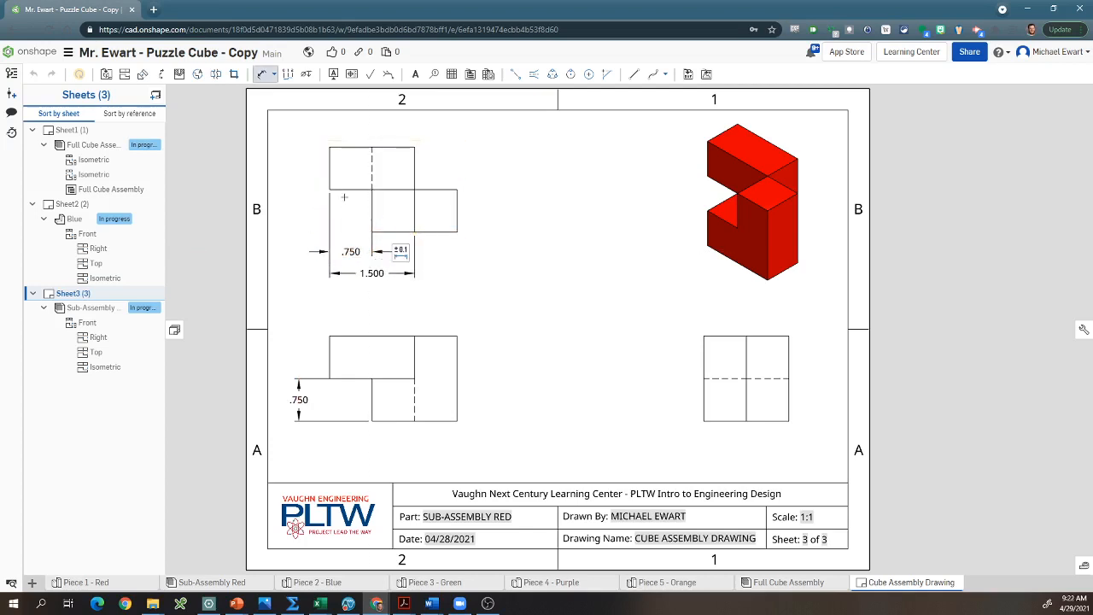
{"action": "key", "text": "Escape"}
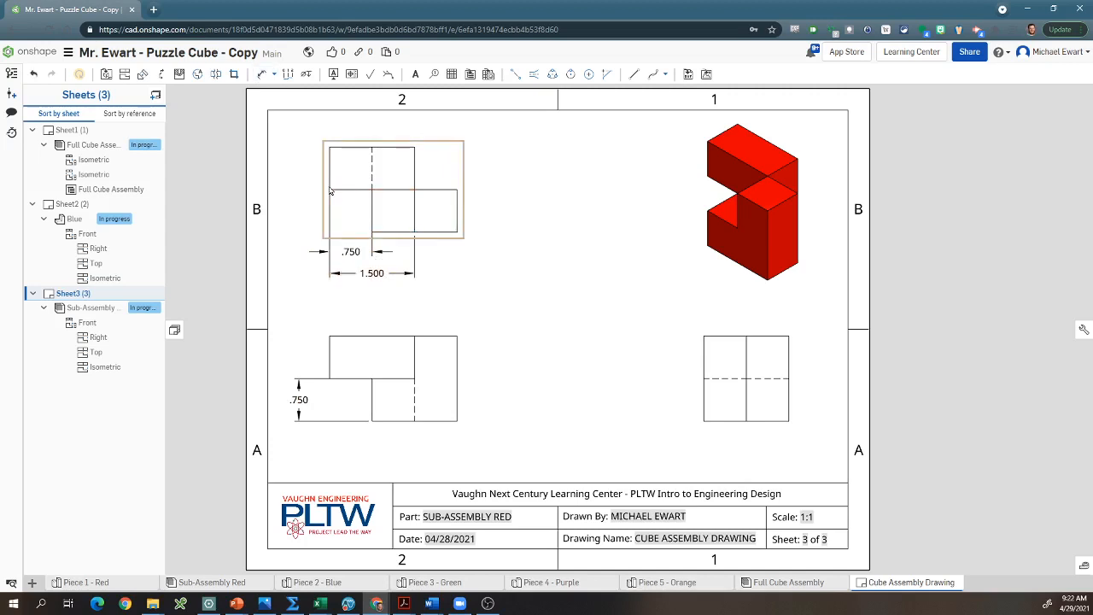
{"action": "key", "text": "d"}
{"action": "left_click", "coordinate": [330, 169]}
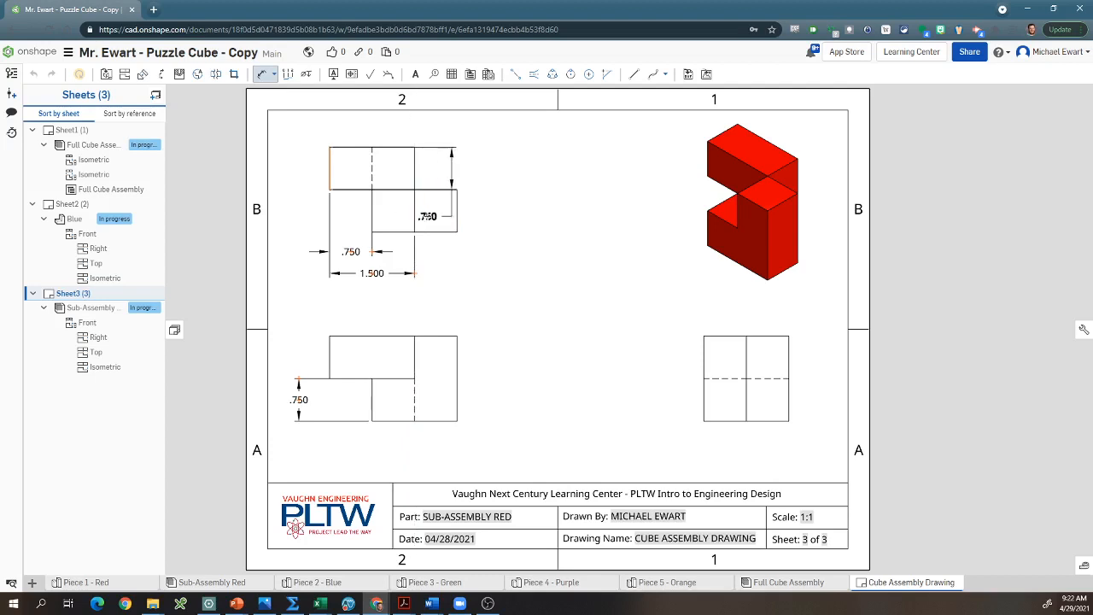
{"action": "key", "text": "Escape"}
Step: Dimension the overall width of the top view, placing the dimension lowest in the stack below the view
{"action": "key", "text": "d"}
{"action": "left_click", "coordinate": [331, 172]}
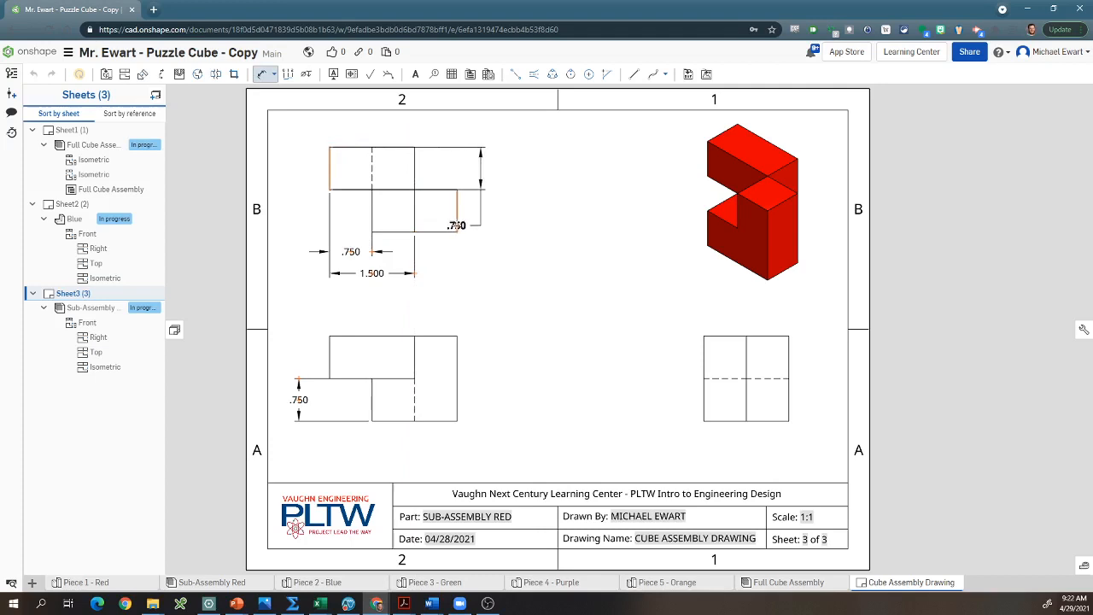
{"action": "left_click", "coordinate": [457, 218]}
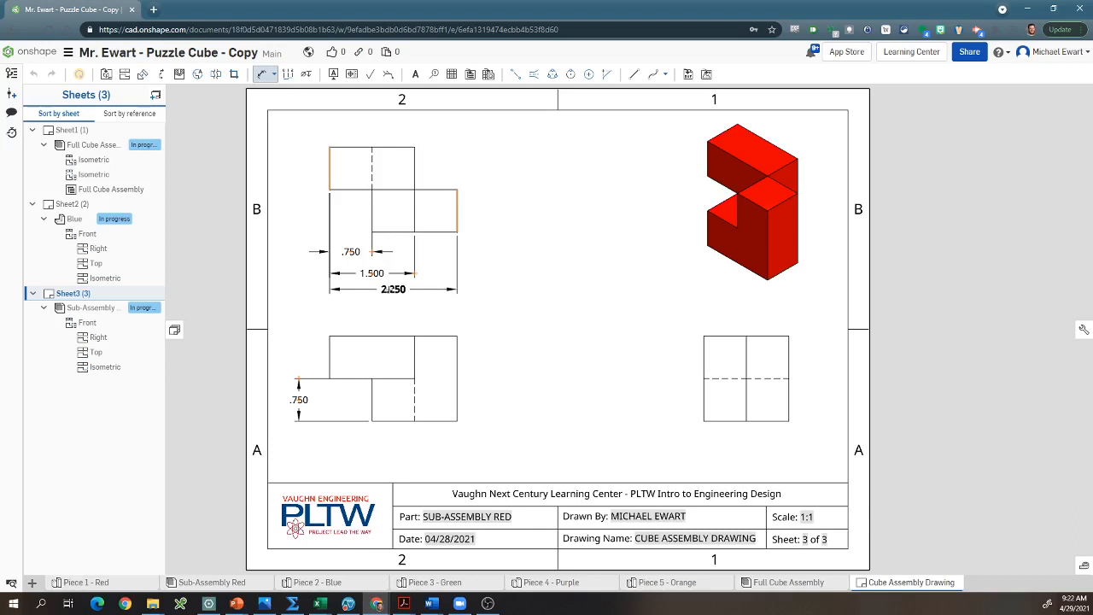
{"action": "left_click", "coordinate": [387, 288]}
{"action": "key", "text": "Escape"}
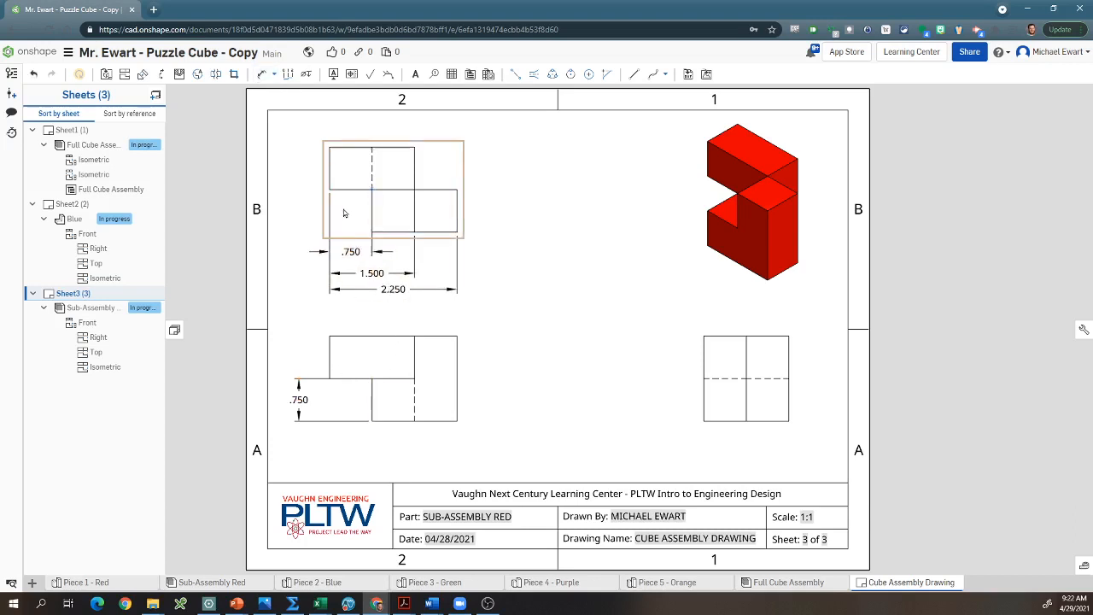
Step: Reposition the lower block's height dimension slightly closer to the left side of the front view
{"action": "left_click", "coordinate": [300, 381]}
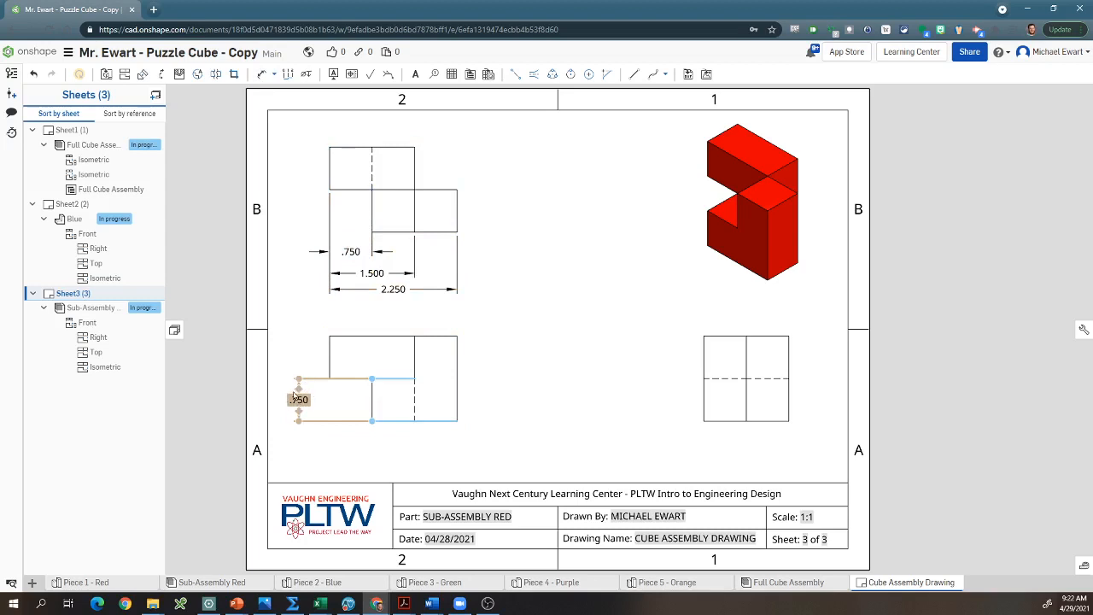
{"action": "left_click_drag", "start_coordinate": [293, 398], "coordinate": [484, 400]}
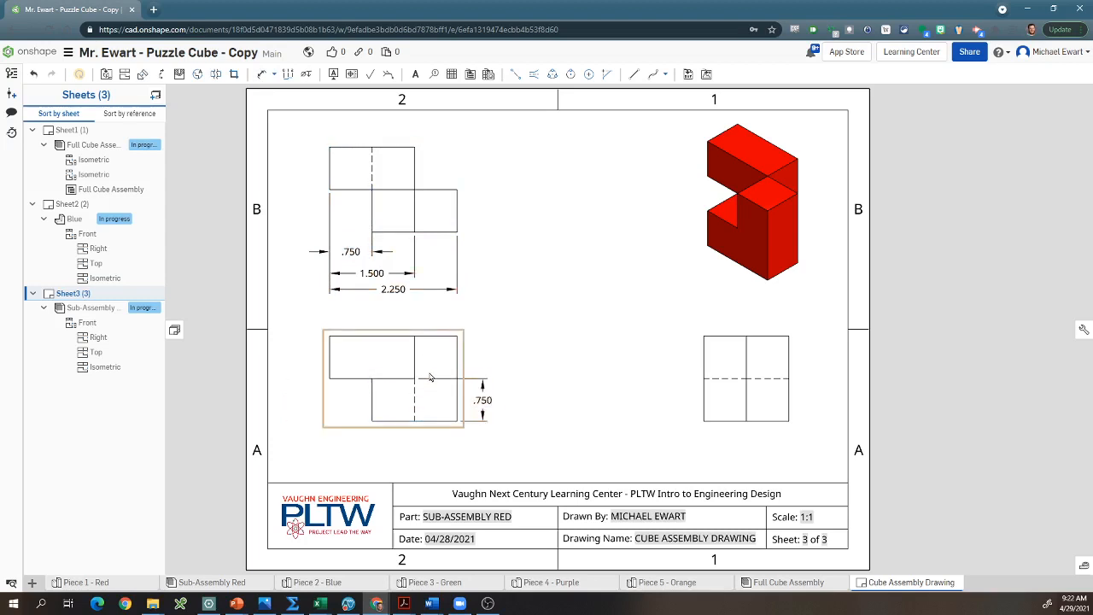
{"action": "left_click_drag", "start_coordinate": [483, 400], "coordinate": [306, 400]}
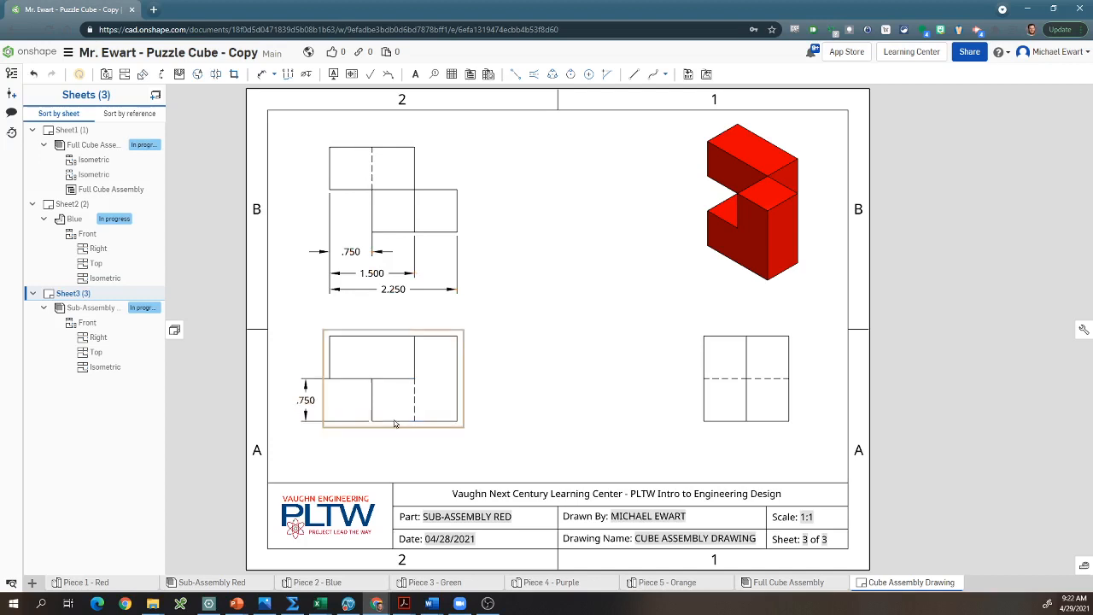
Step: Dimension the overall height of the front view, placing the dimension to the right of the view
{"action": "key", "text": "d"}
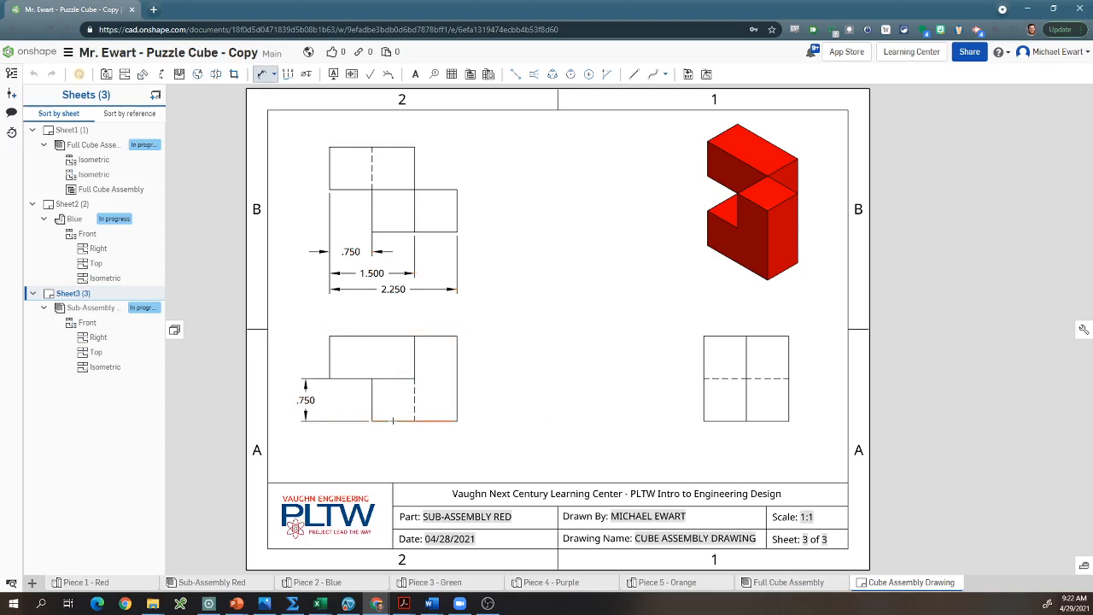
{"action": "left_click", "coordinate": [393, 421]}
{"action": "left_click", "coordinate": [376, 338]}
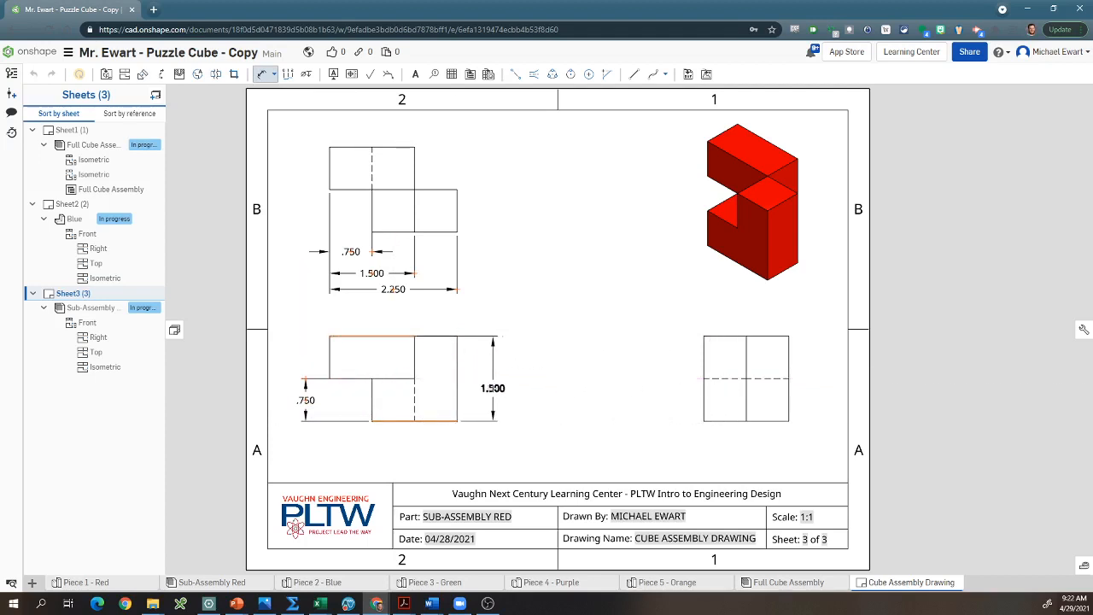
{"action": "left_click", "coordinate": [485, 378]}
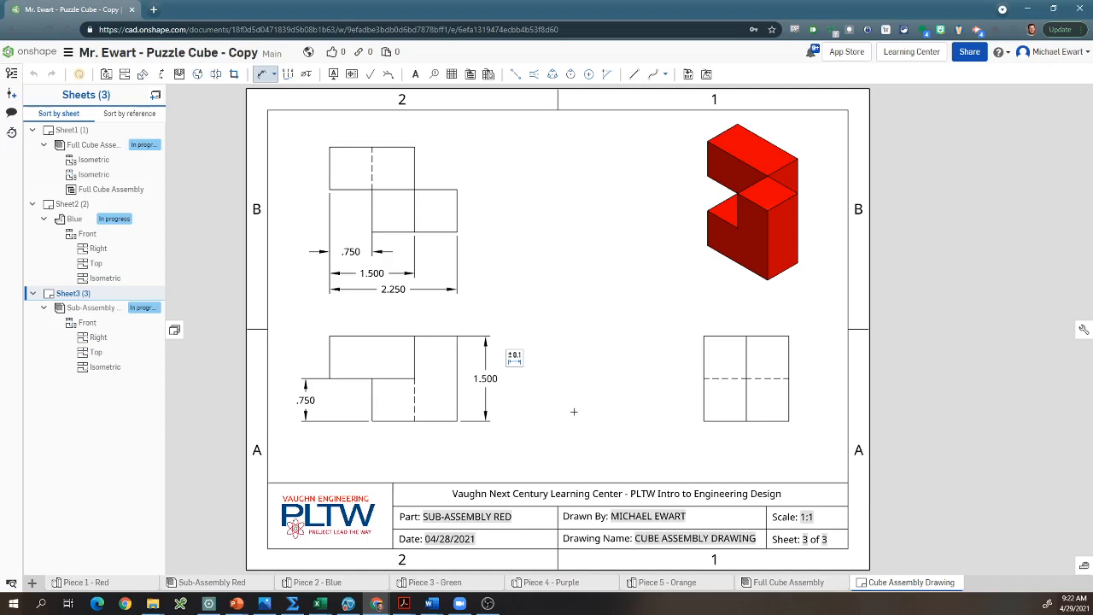
{"action": "left_click", "coordinate": [437, 231]}
{"action": "left_click", "coordinate": [436, 189]}
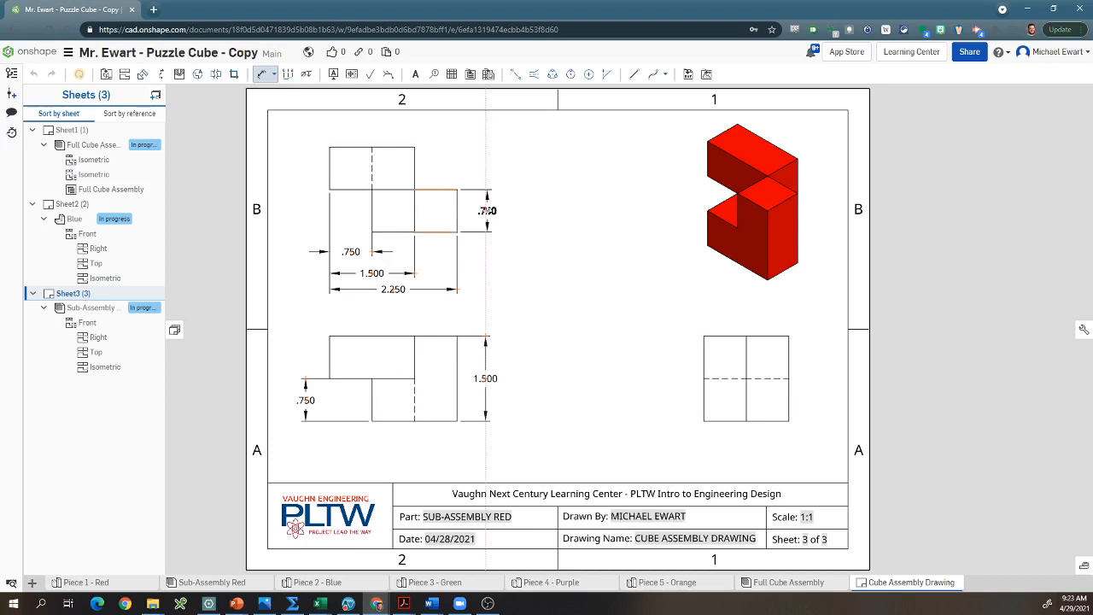
{"action": "key", "text": "Escape"}
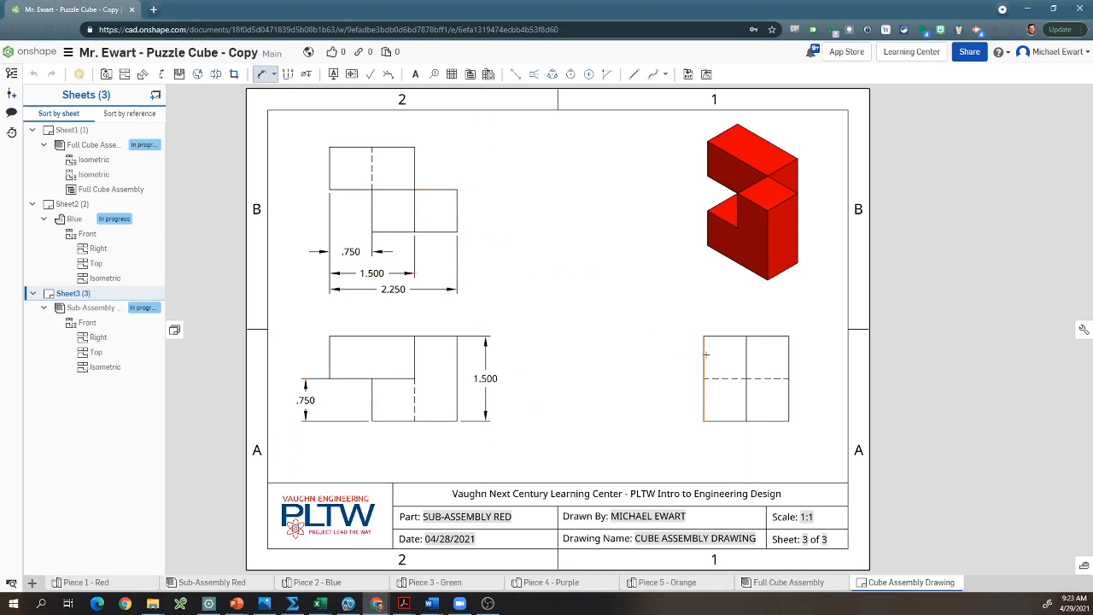
Step: Dimension the left block's width and the overall width in the right view, stacking both dimensions above the view
{"action": "left_click", "coordinate": [704, 355]}
{"action": "left_click", "coordinate": [747, 357]}
{"action": "left_click", "coordinate": [728, 317]}
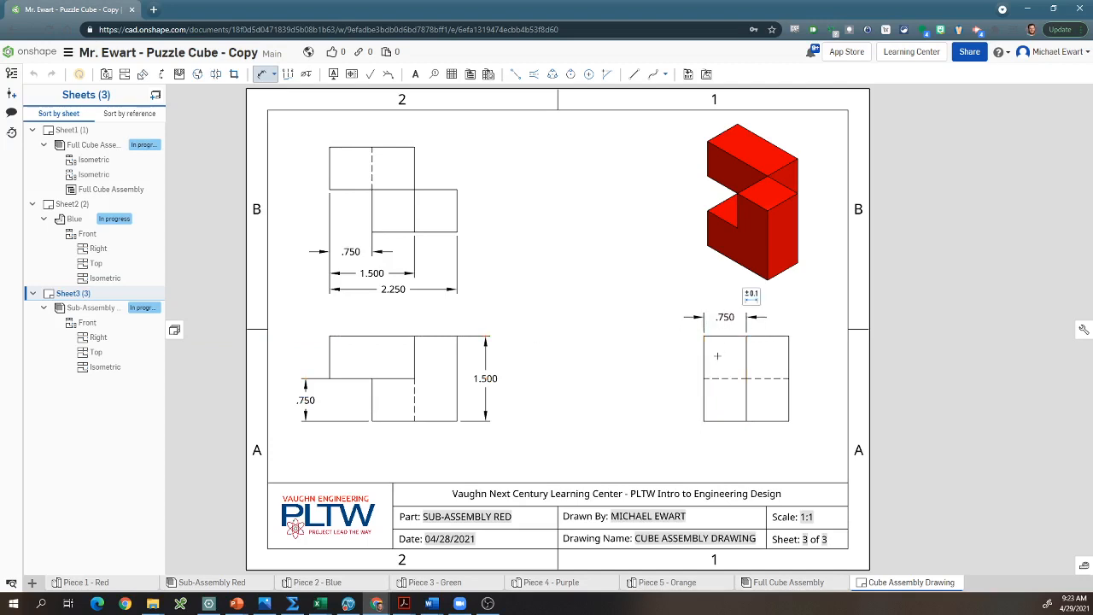
{"action": "left_click", "coordinate": [789, 353]}
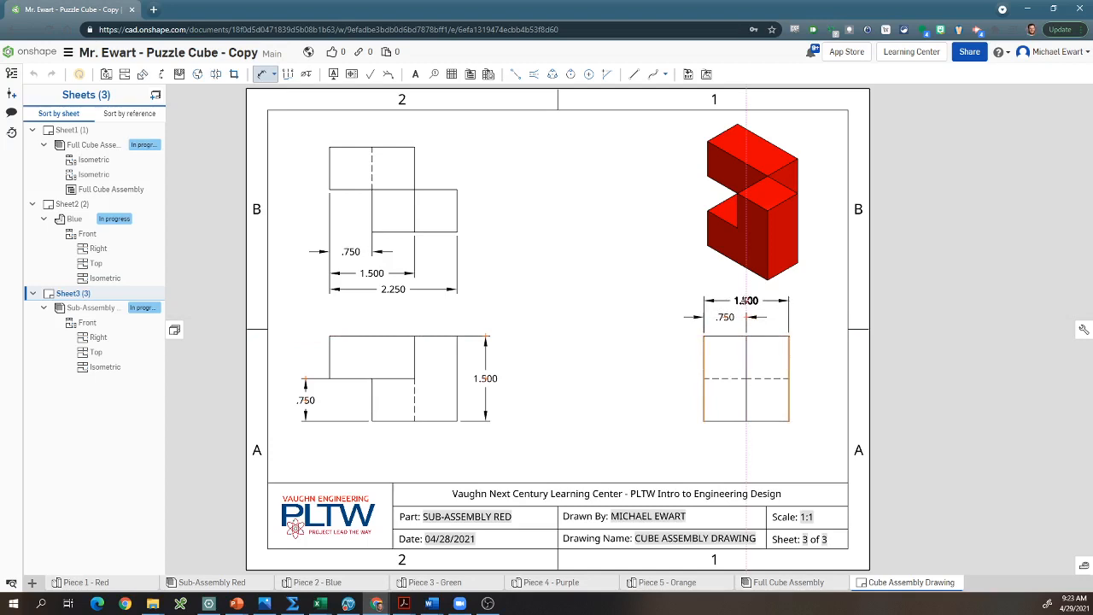
{"action": "left_click", "coordinate": [752, 301]}
{"action": "key", "text": "Escape"}
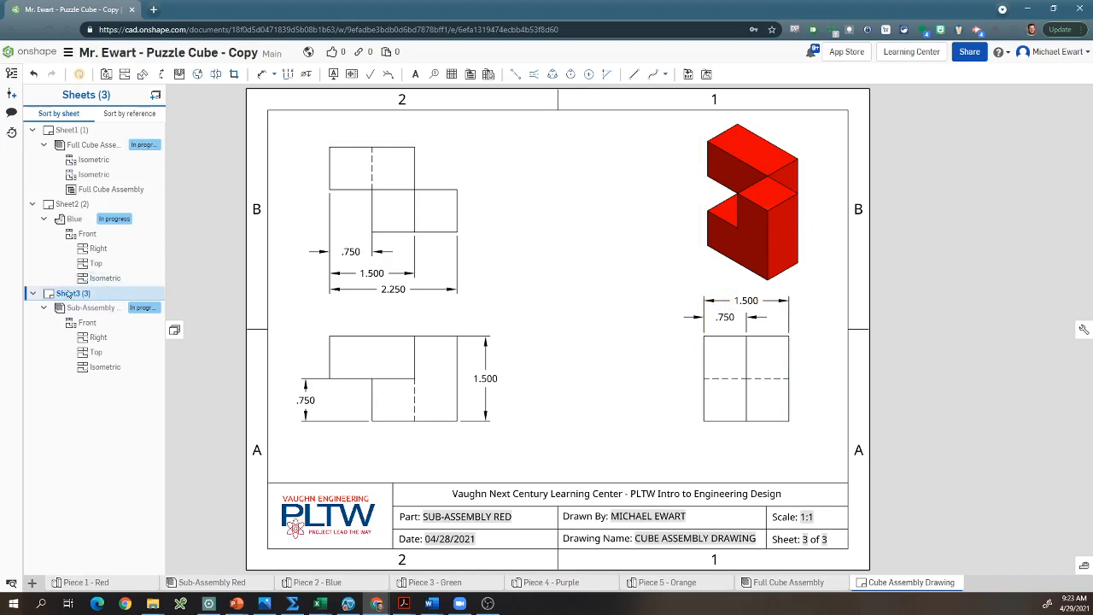
Step: Move Sheet3 up in the sheet order so it comes directly before Sheet2
{"action": "left_click_drag", "start_coordinate": [84, 299], "coordinate": [85, 203]}
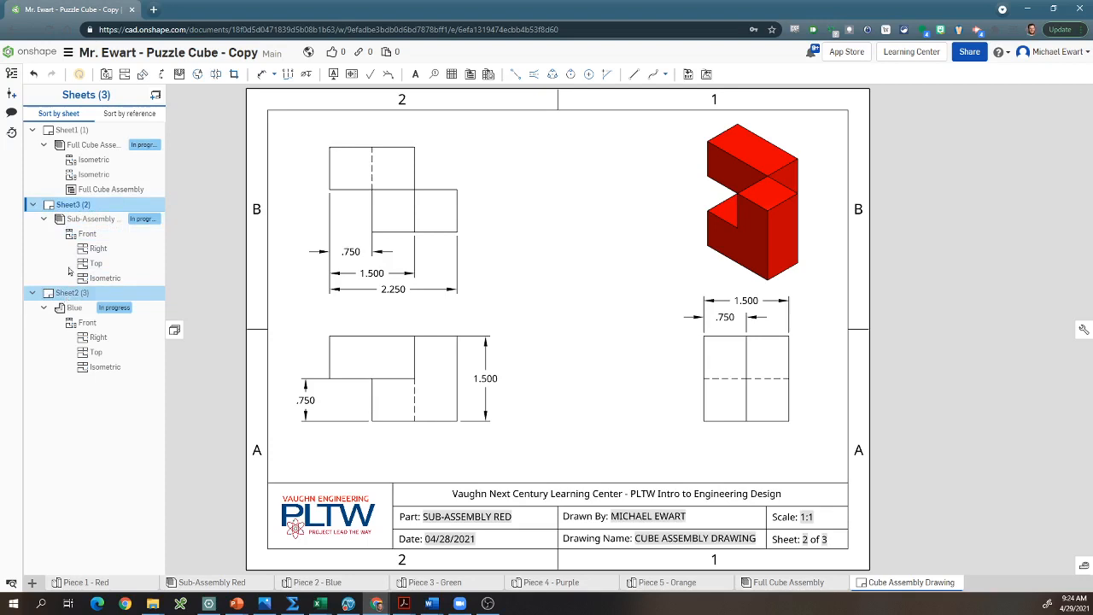
{"action": "left_click", "coordinate": [70, 131]}
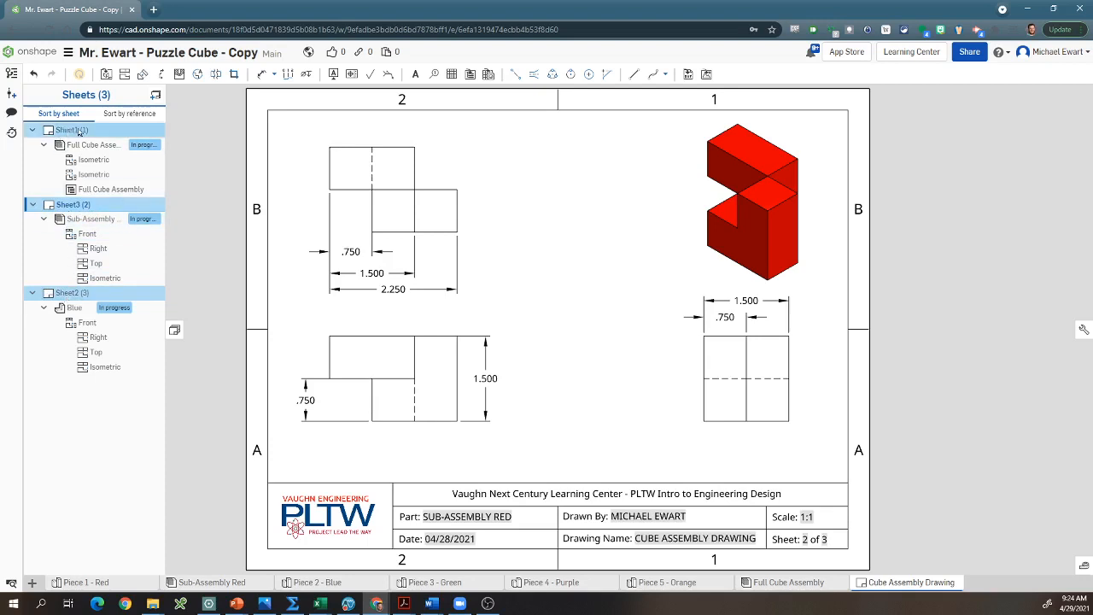
{"action": "left_click", "coordinate": [194, 163]}
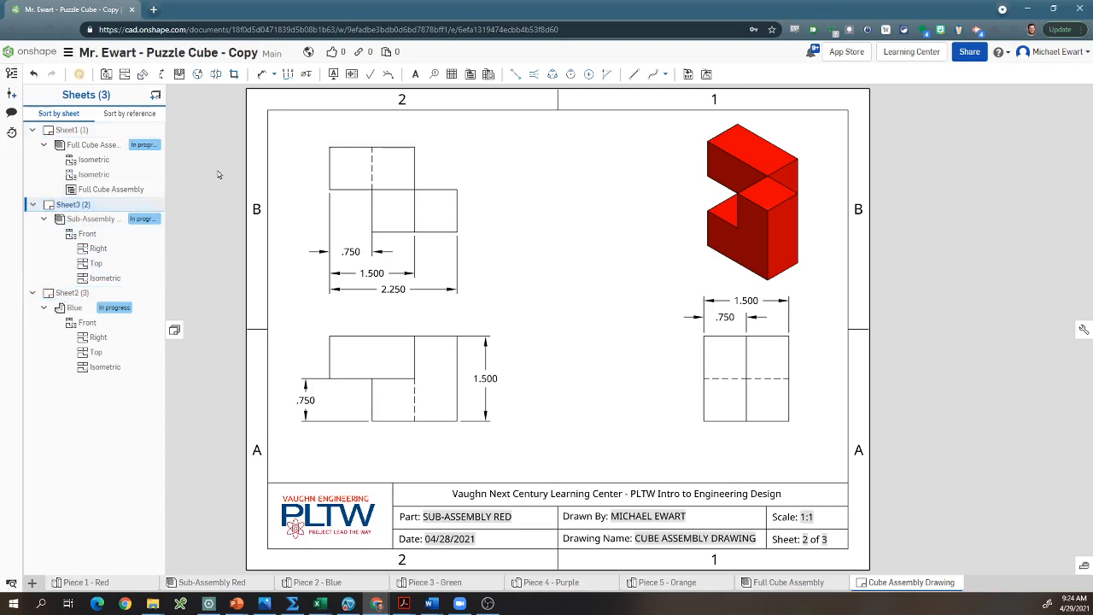
Step: Rename Sheet1 as Full Cube
{"action": "right_click", "coordinate": [75, 133]}
{"action": "left_click", "coordinate": [98, 140]}
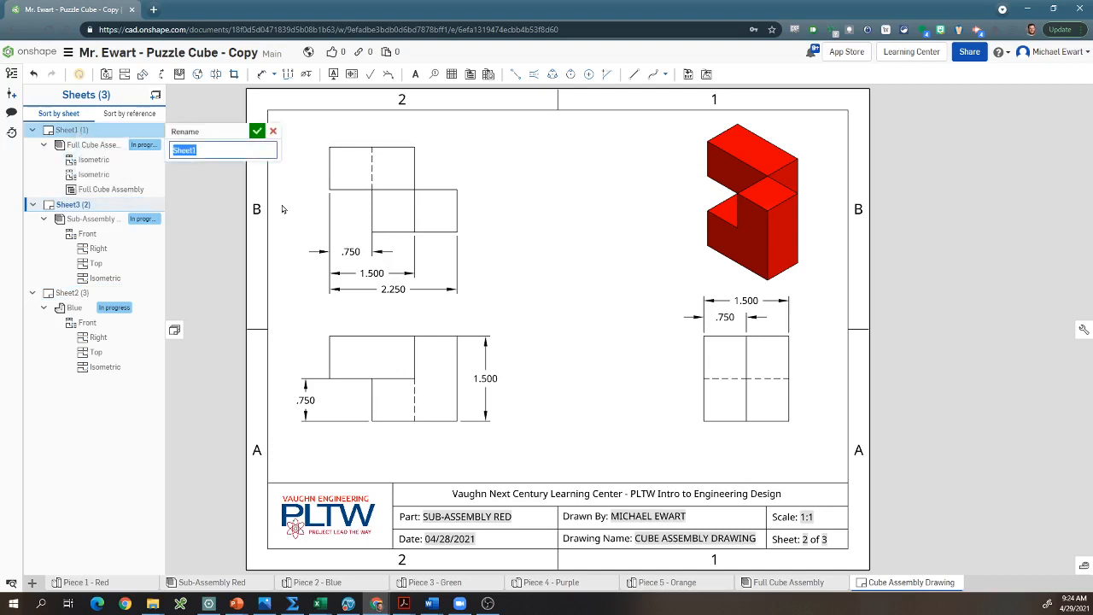
{"action": "type", "text": "Full Cube"}
{"action": "key", "text": "Return"}
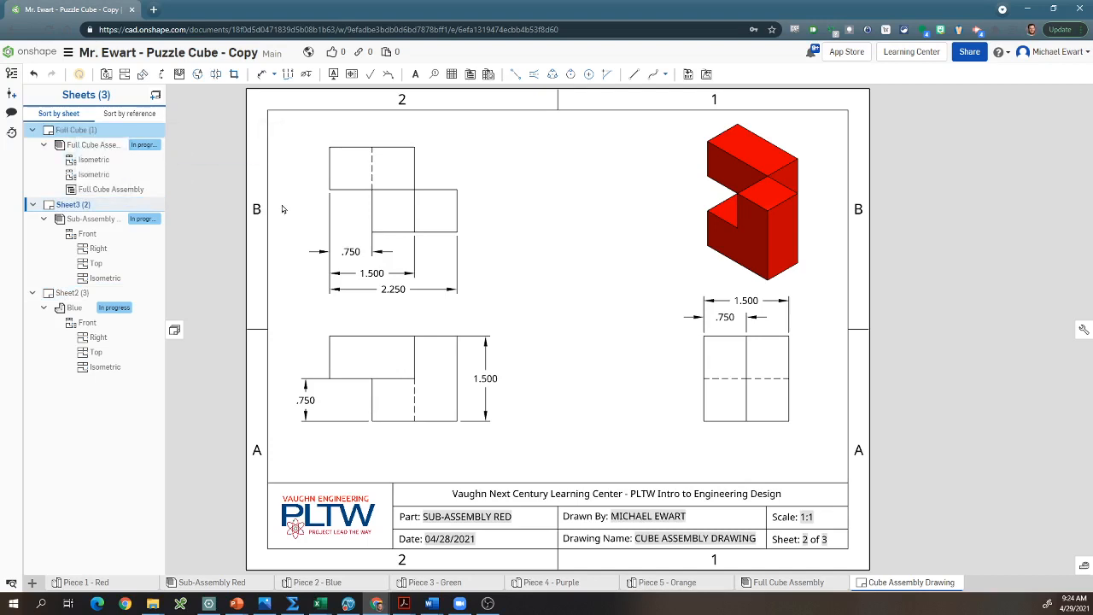
Step: Rename Sheet3, which holds the red sub-assembly views, as Red
{"action": "right_click", "coordinate": [74, 209]}
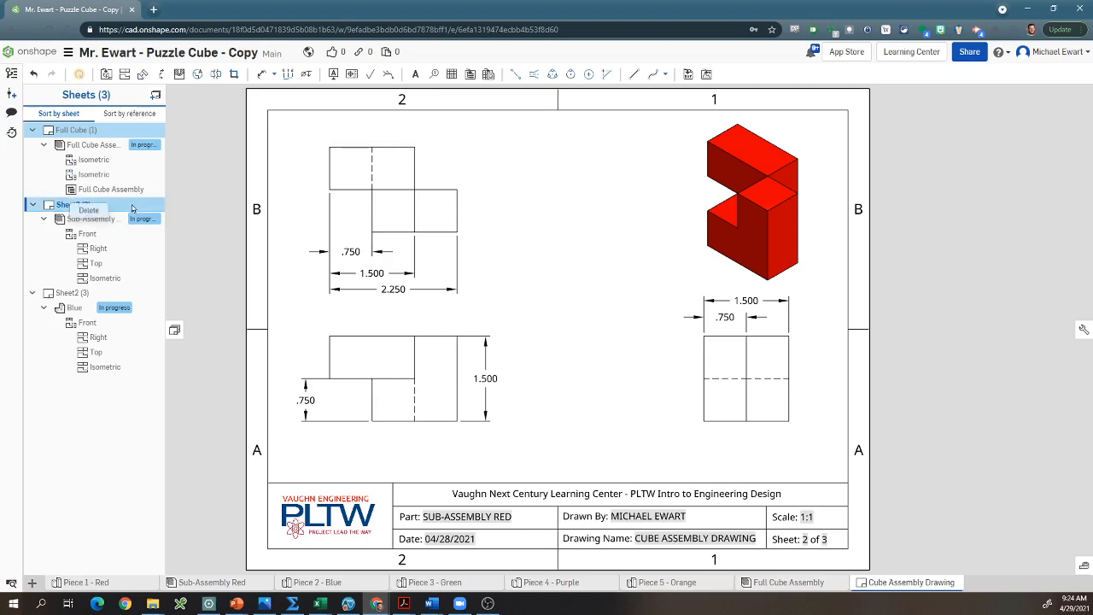
{"action": "left_click", "coordinate": [229, 208]}
{"action": "right_click", "coordinate": [70, 205]}
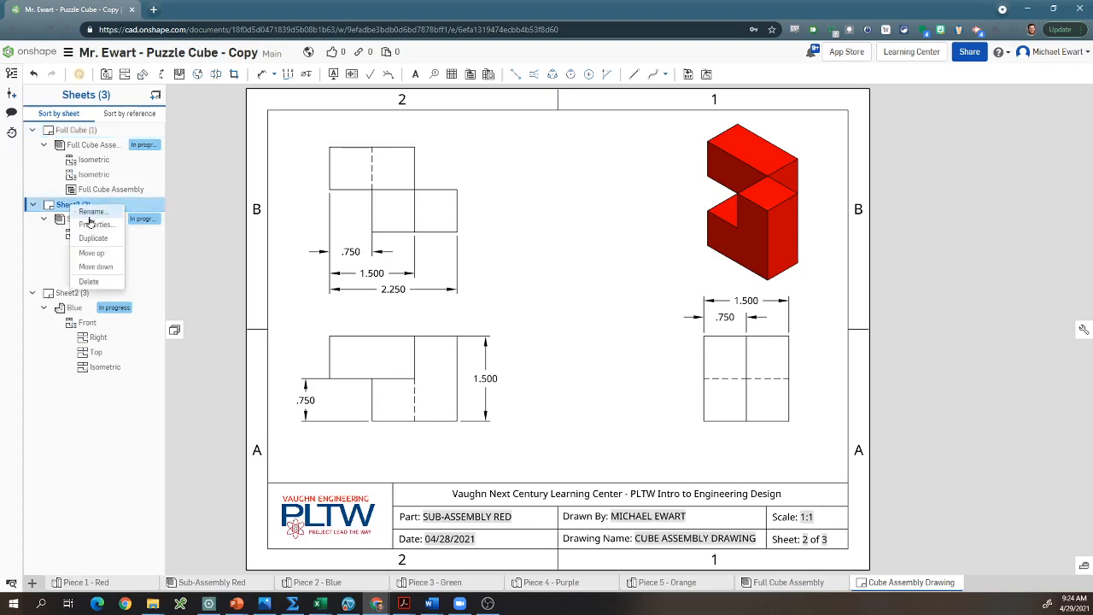
{"action": "left_click", "coordinate": [91, 211]}
{"action": "type", "text": "R"}
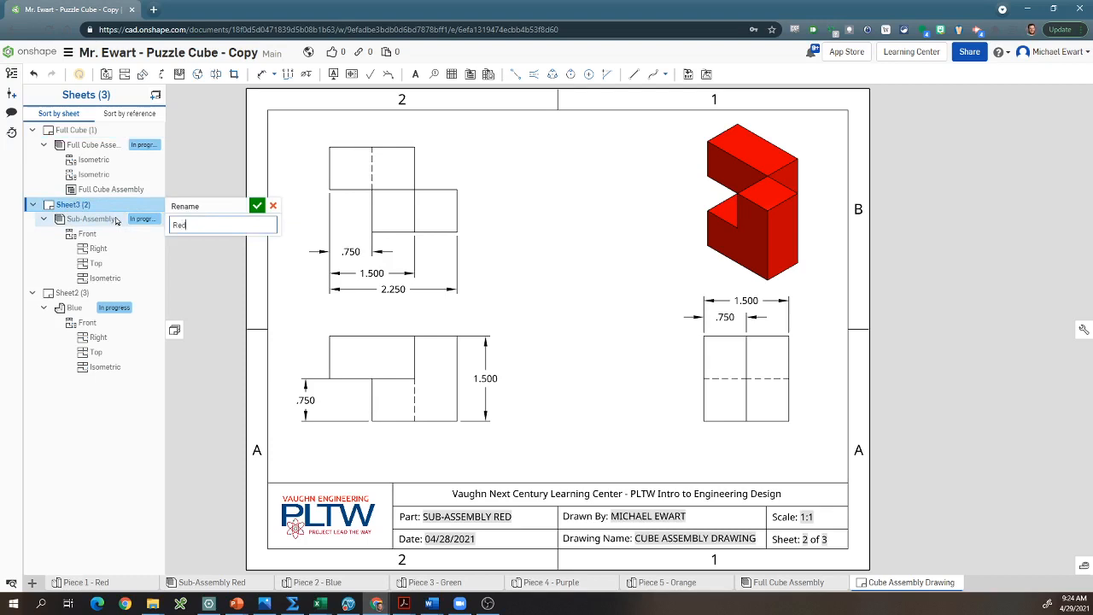
{"action": "type", "text": "ed"}
{"action": "key", "text": "Return"}
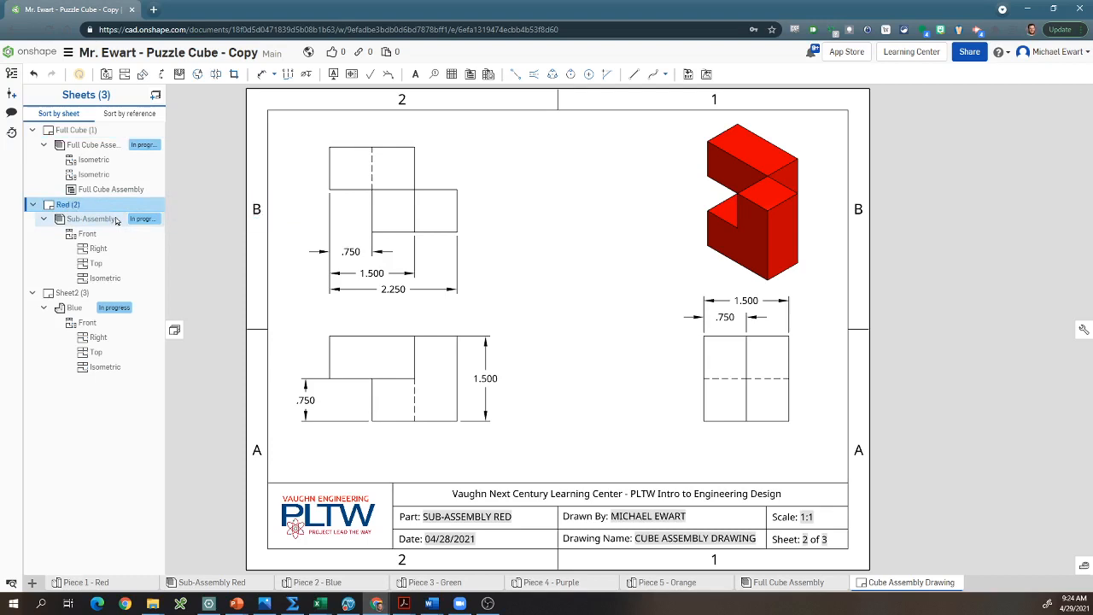
Step: Rename Sheet2, which holds the Blue piece views, as Blue
{"action": "right_click", "coordinate": [70, 292]}
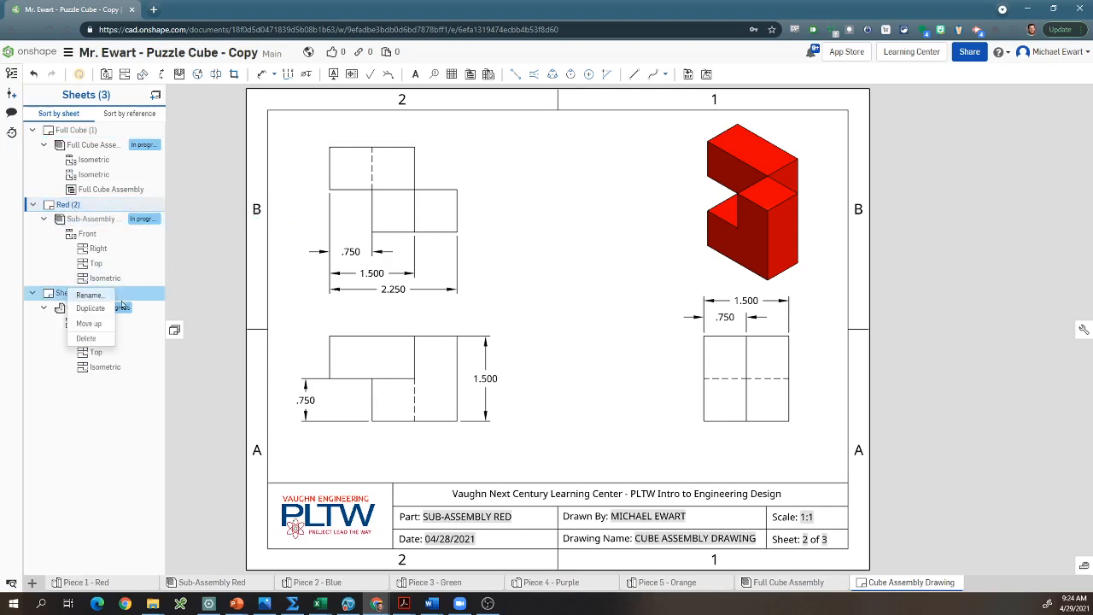
{"action": "left_click", "coordinate": [89, 295]}
{"action": "type", "text": "Bl"}
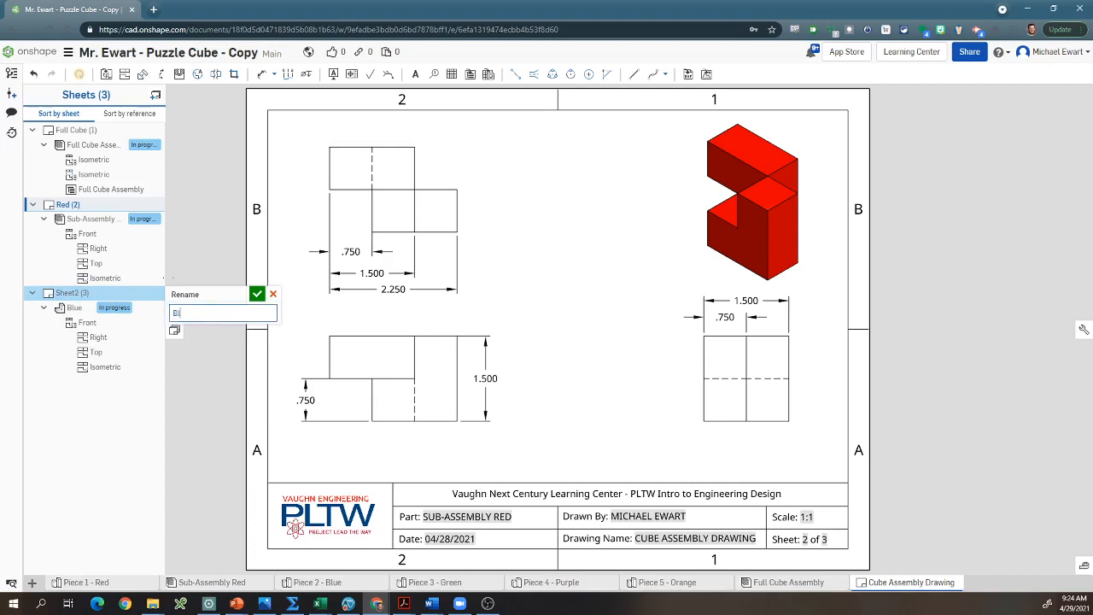
{"action": "type", "text": "ue"}
{"action": "key", "text": "Return"}
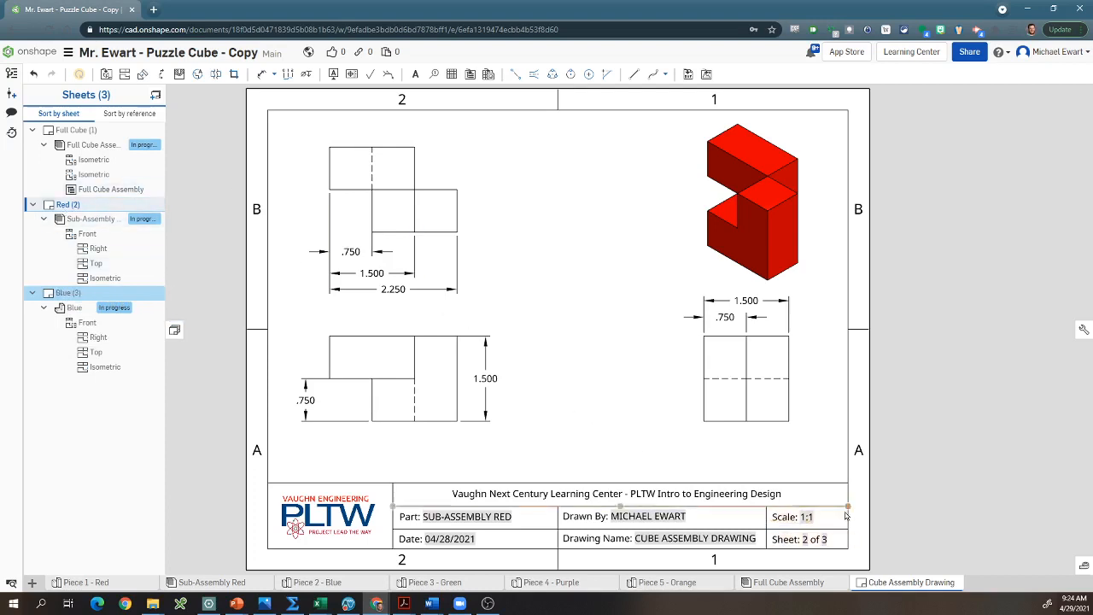
{"action": "left_click", "coordinate": [106, 75]}
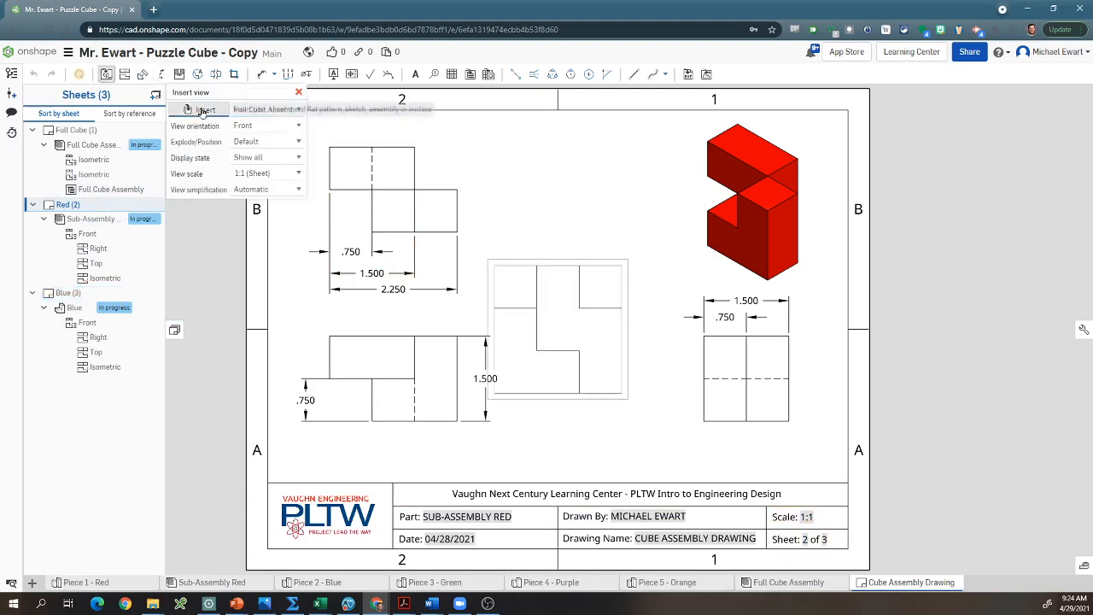
{"action": "left_click", "coordinate": [265, 109]}
{"action": "left_click", "coordinate": [294, 96]}
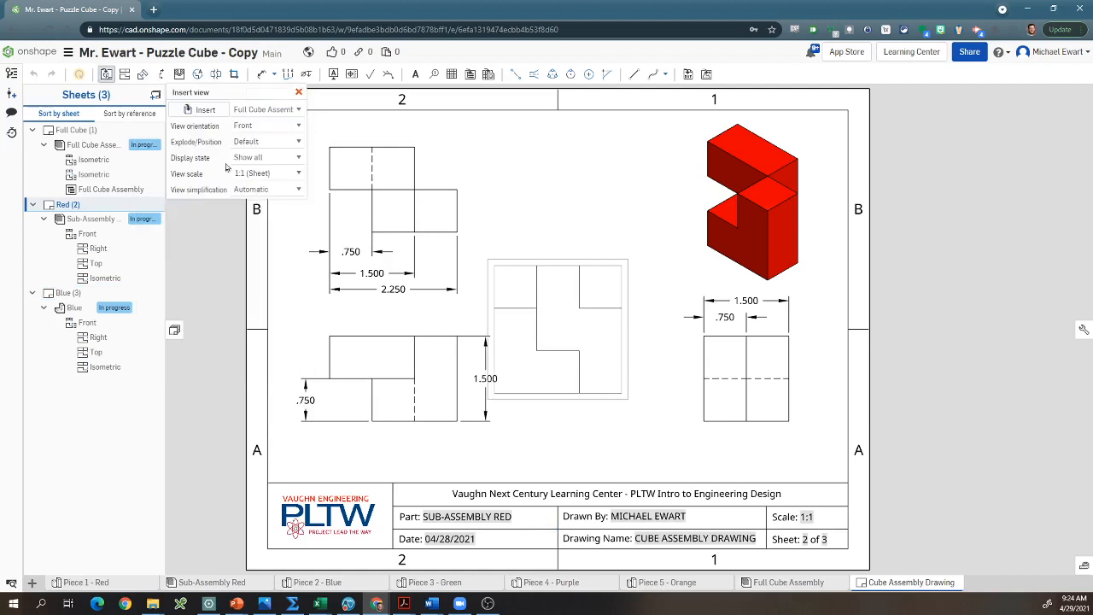
{"action": "left_click", "coordinate": [298, 94]}
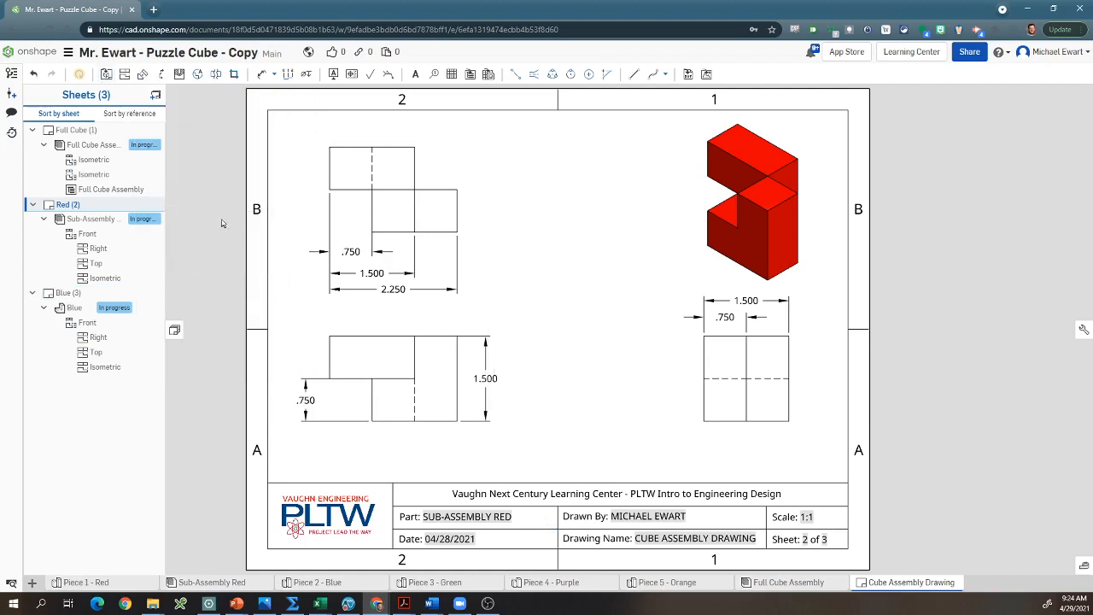
Step: Add a sheet after Red and insert a 1:1 front view of the Green part with projected top and right views
{"action": "left_click", "coordinate": [156, 95]}
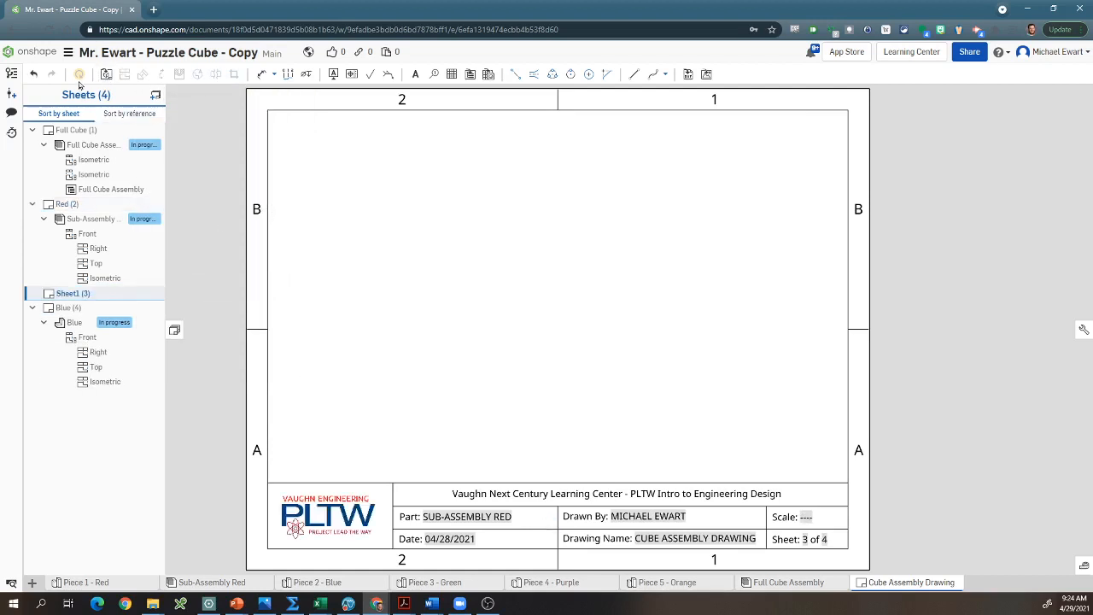
{"action": "left_click", "coordinate": [105, 74]}
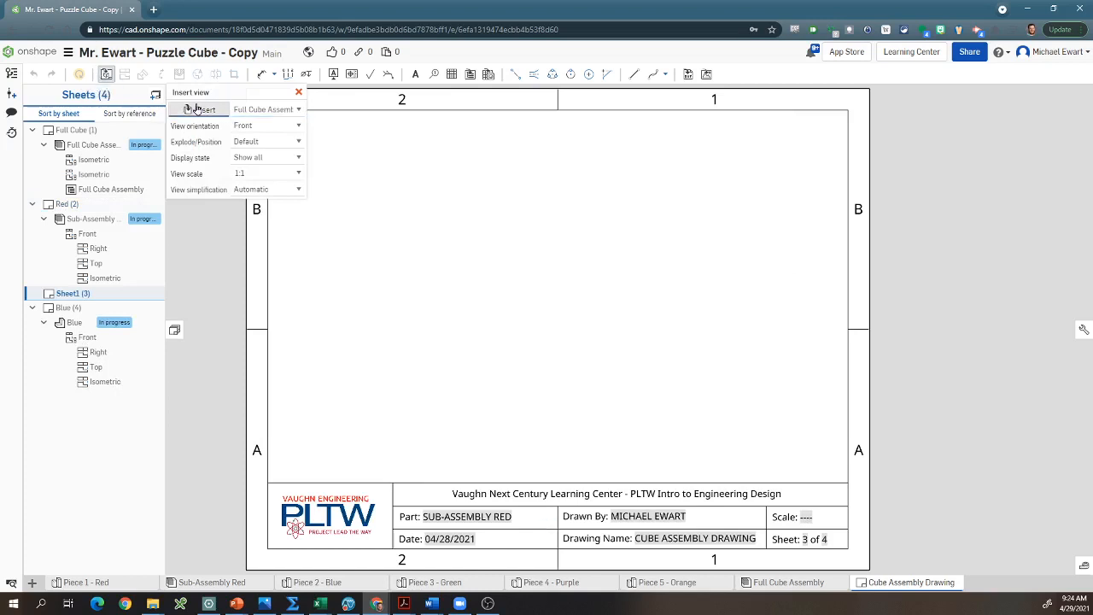
{"action": "left_click", "coordinate": [263, 110]}
{"action": "left_click", "coordinate": [195, 235]}
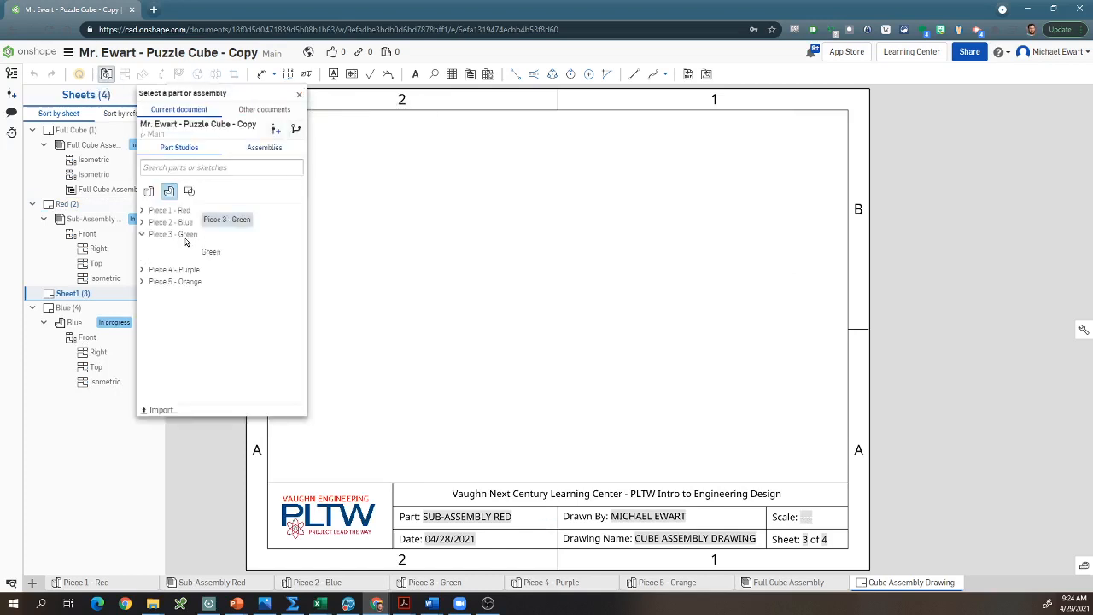
{"action": "left_click", "coordinate": [195, 251]}
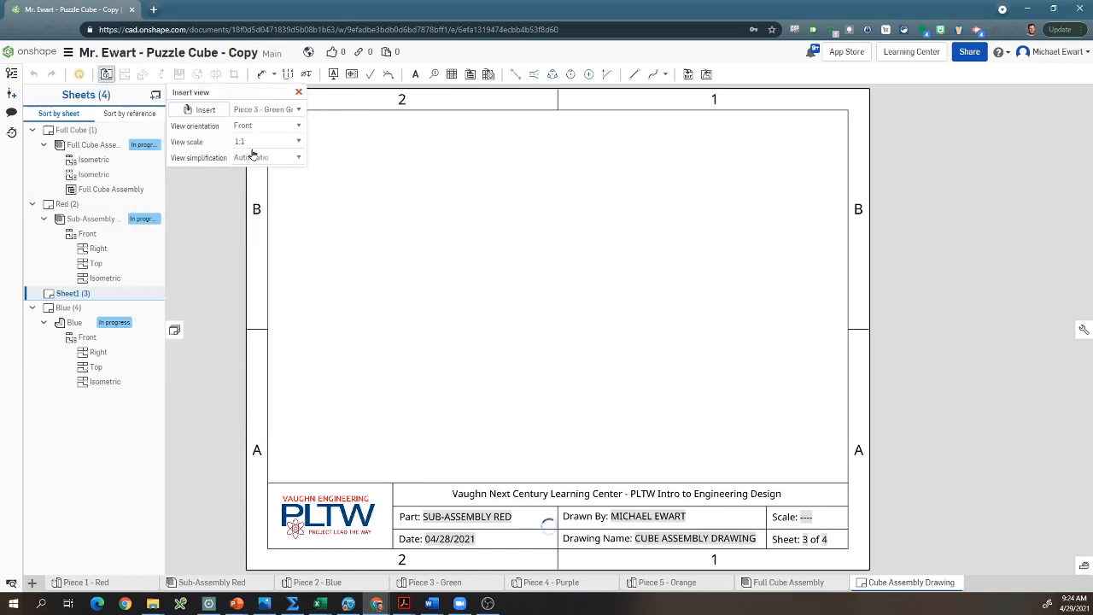
{"action": "left_click", "coordinate": [387, 396]}
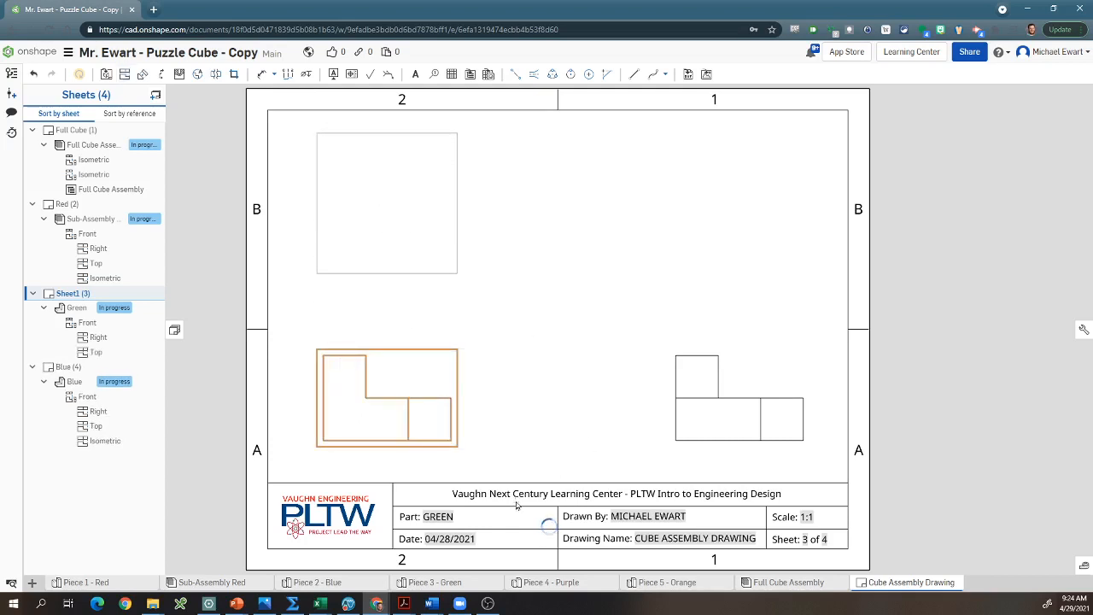
Step: Project an isometric view from the Green front view, place it above the right view, and display it shaded
{"action": "left_click", "coordinate": [346, 376]}
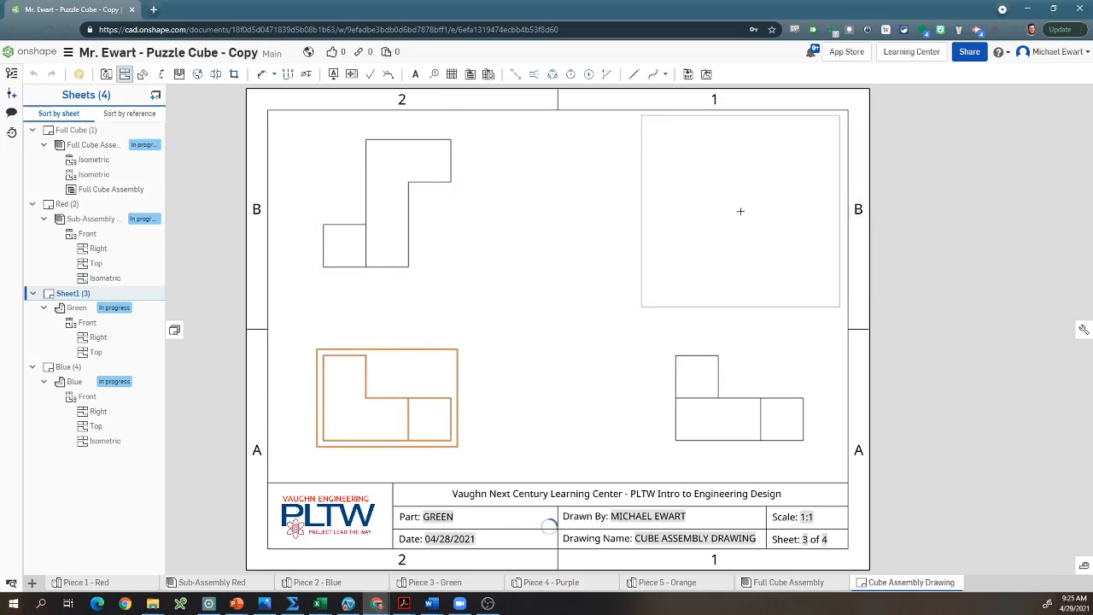
{"action": "left_click", "coordinate": [740, 211]}
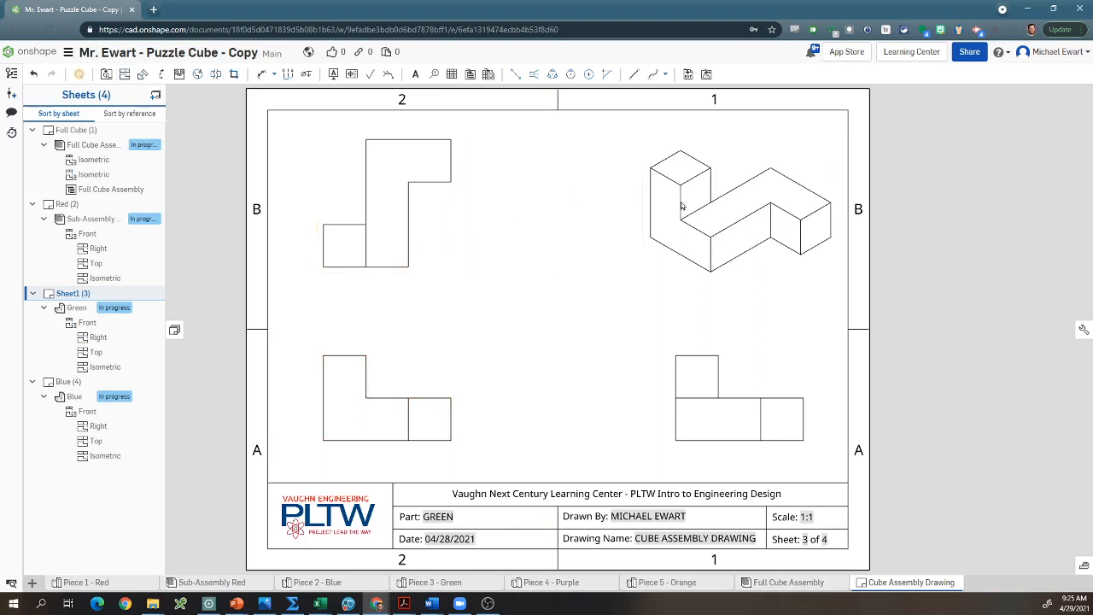
{"action": "right_click", "coordinate": [721, 191]}
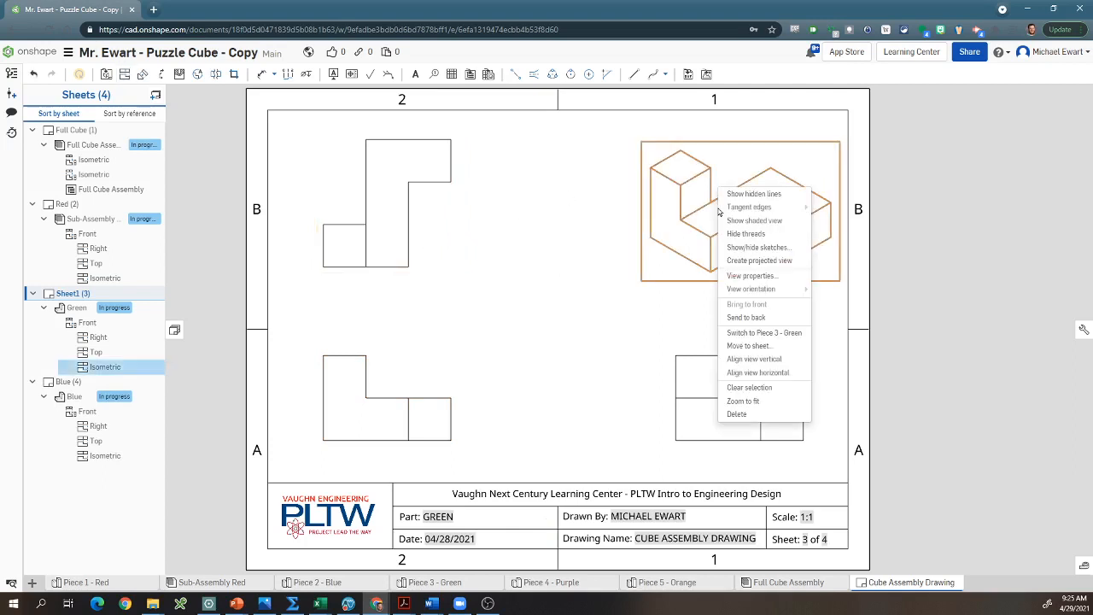
{"action": "left_click", "coordinate": [761, 223]}
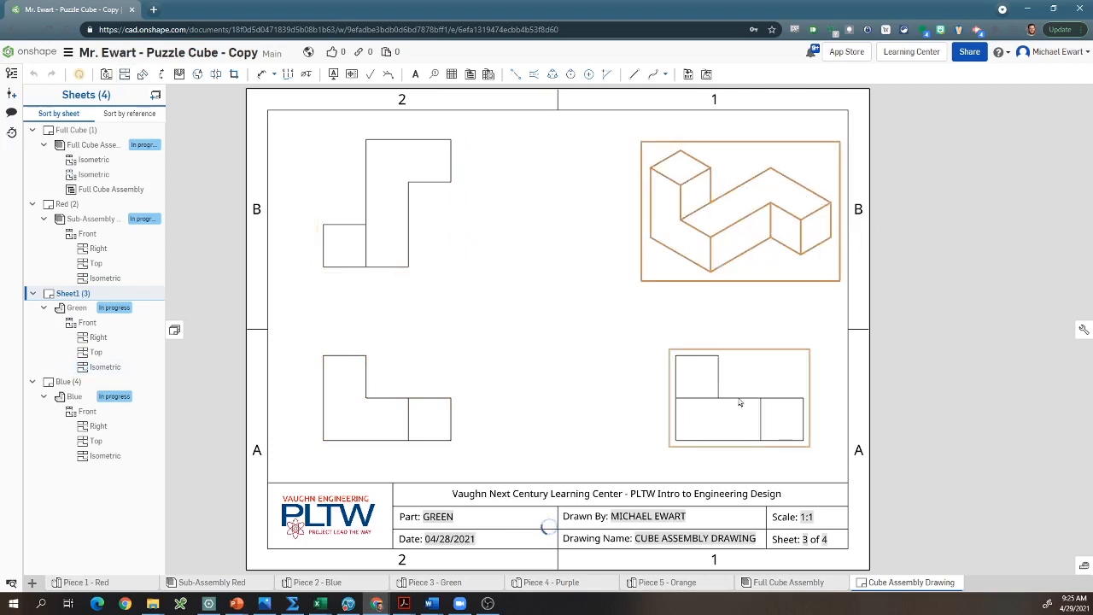
Step: Show hidden lines in the right, front and top views of the Green piece
{"action": "left_click", "coordinate": [709, 427]}
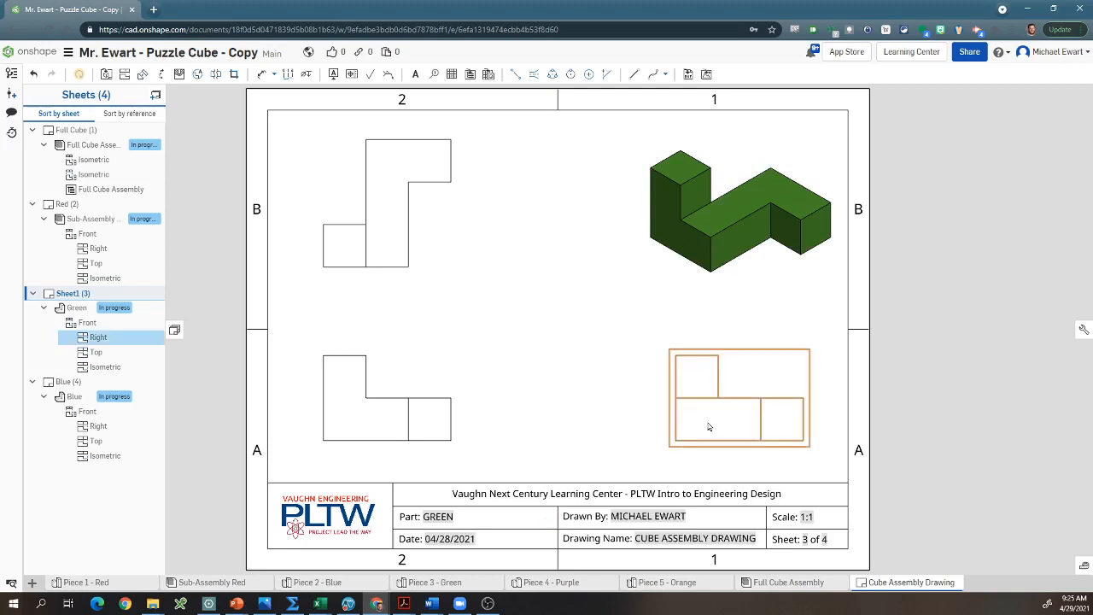
{"action": "left_click", "coordinate": [427, 407]}
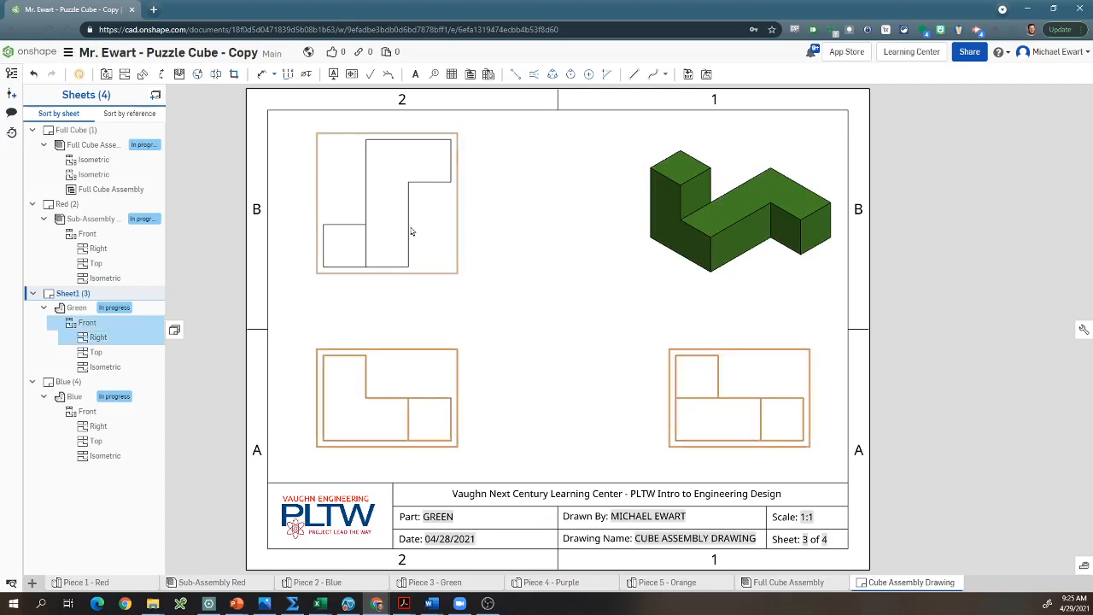
{"action": "left_click", "coordinate": [410, 231]}
{"action": "right_click", "coordinate": [410, 208]}
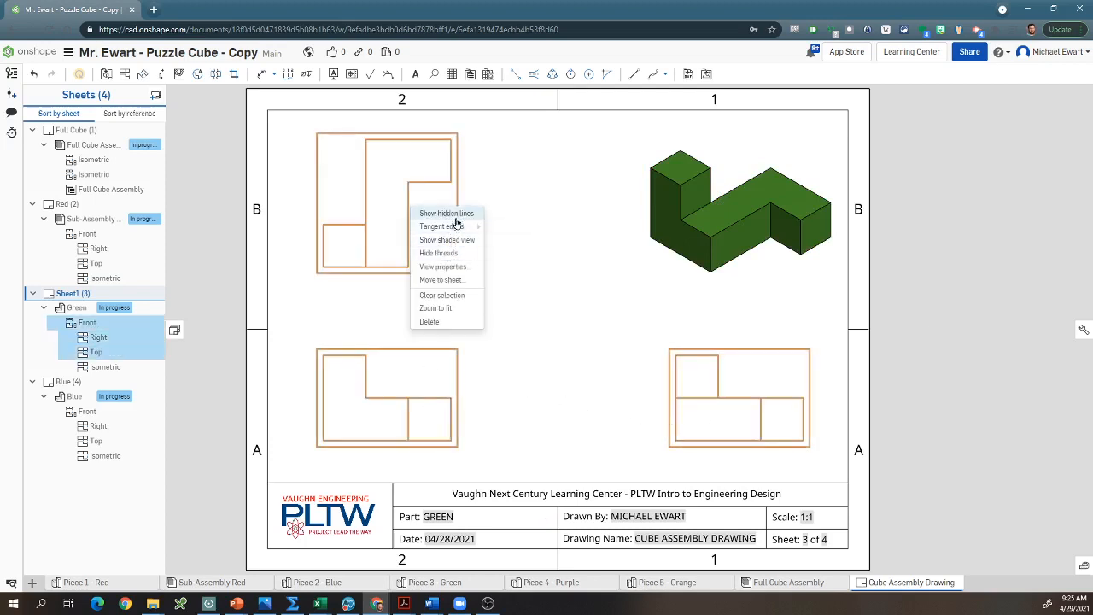
{"action": "left_click", "coordinate": [453, 214]}
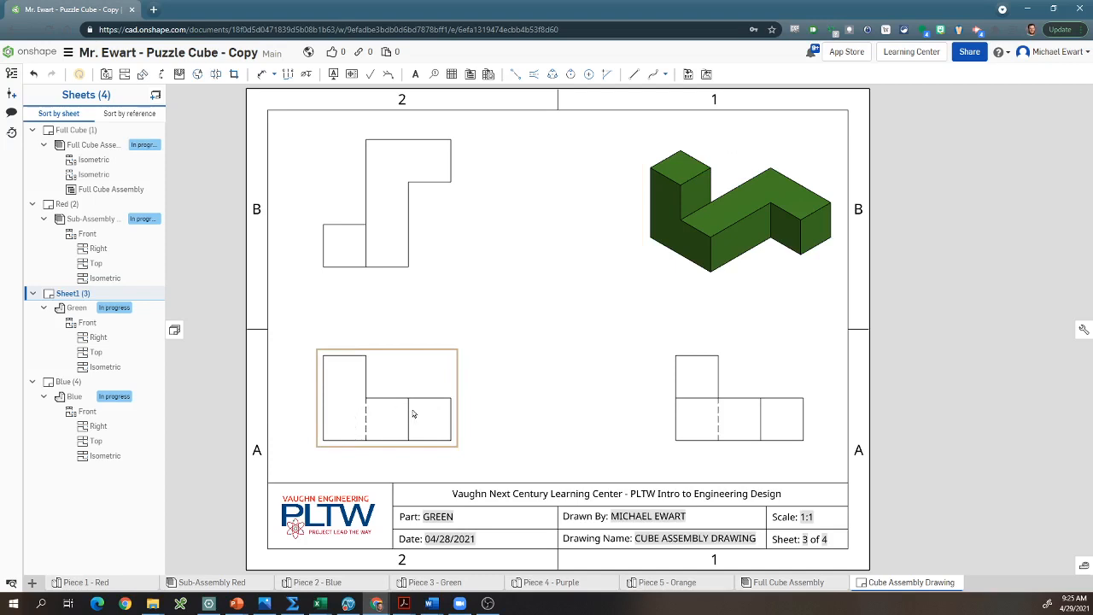
Step: Dimension the front view horizontally from its left edge to the upper block's edge, the solid inner line and the right edge, stacking the dimensions above
{"action": "key", "text": "d"}
{"action": "left_click", "coordinate": [323, 377]}
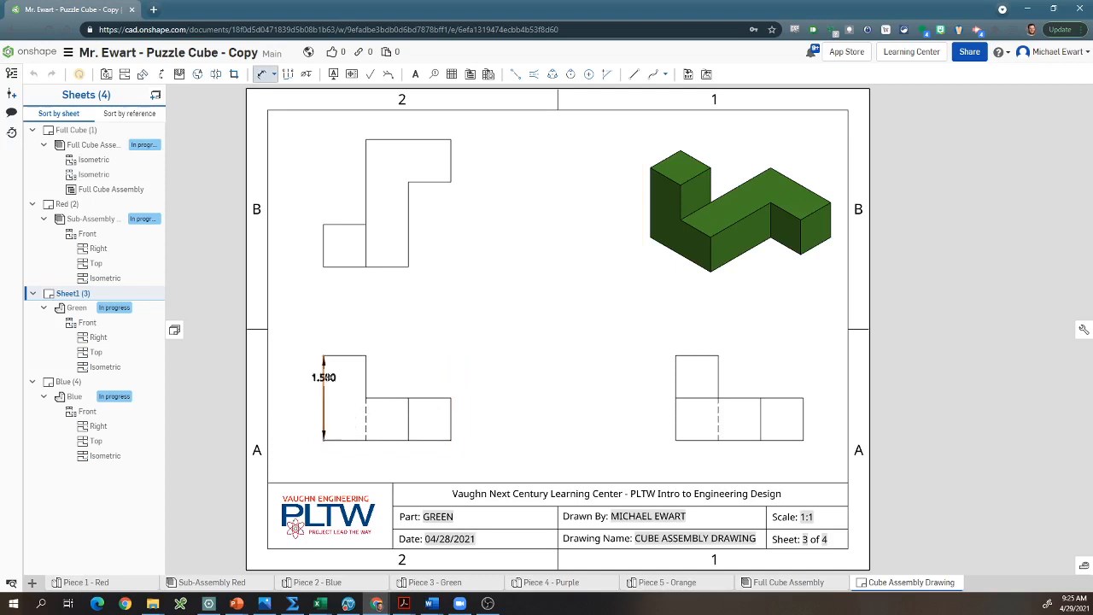
{"action": "left_click", "coordinate": [367, 374]}
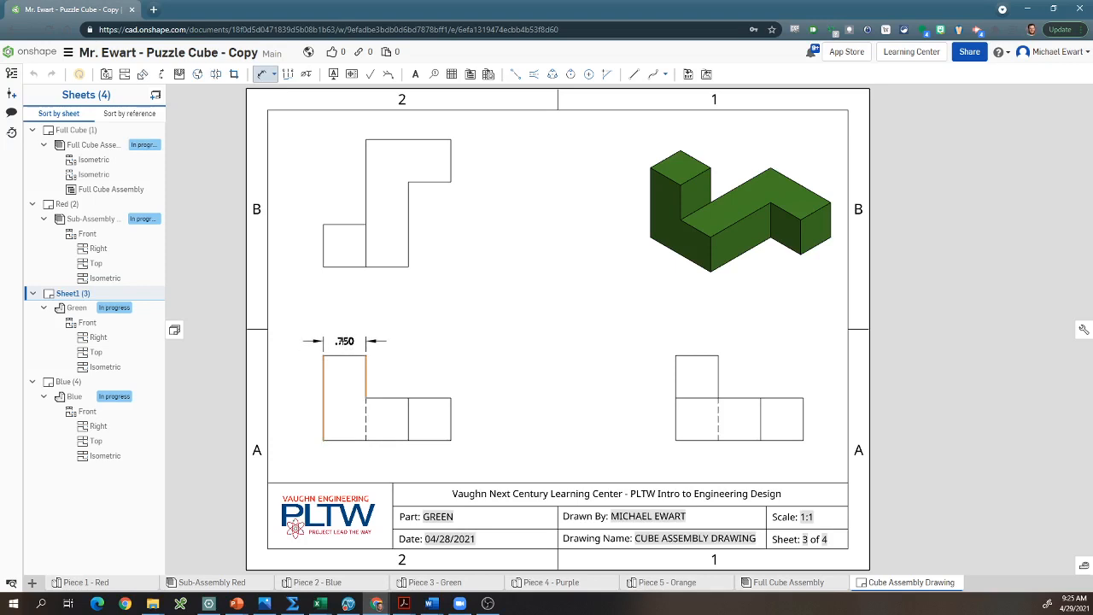
{"action": "left_click", "coordinate": [345, 335]}
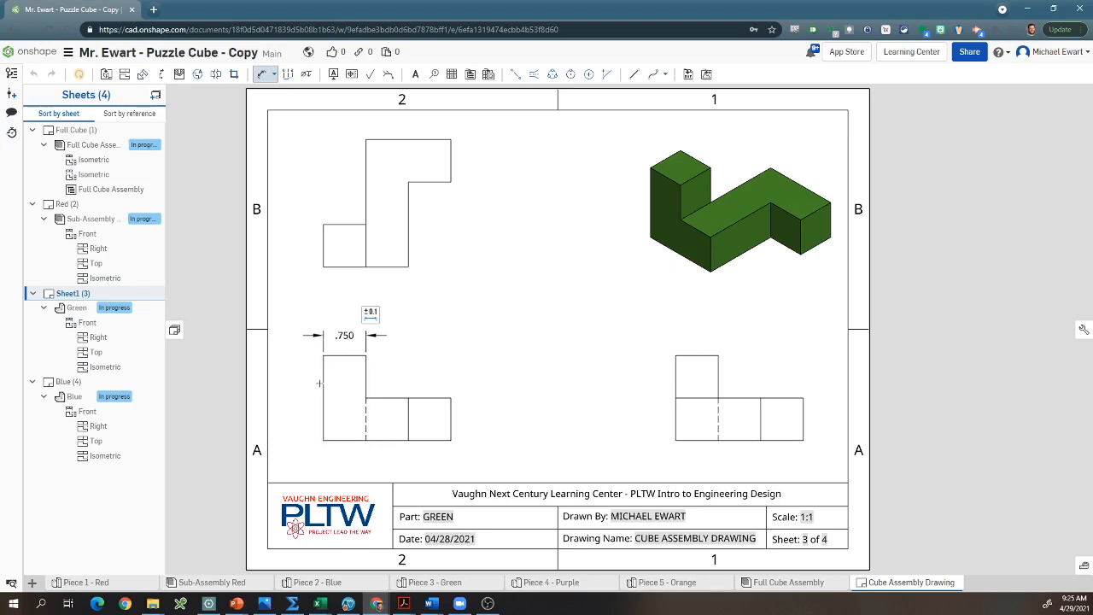
{"action": "left_click", "coordinate": [323, 381]}
{"action": "left_click", "coordinate": [408, 418]}
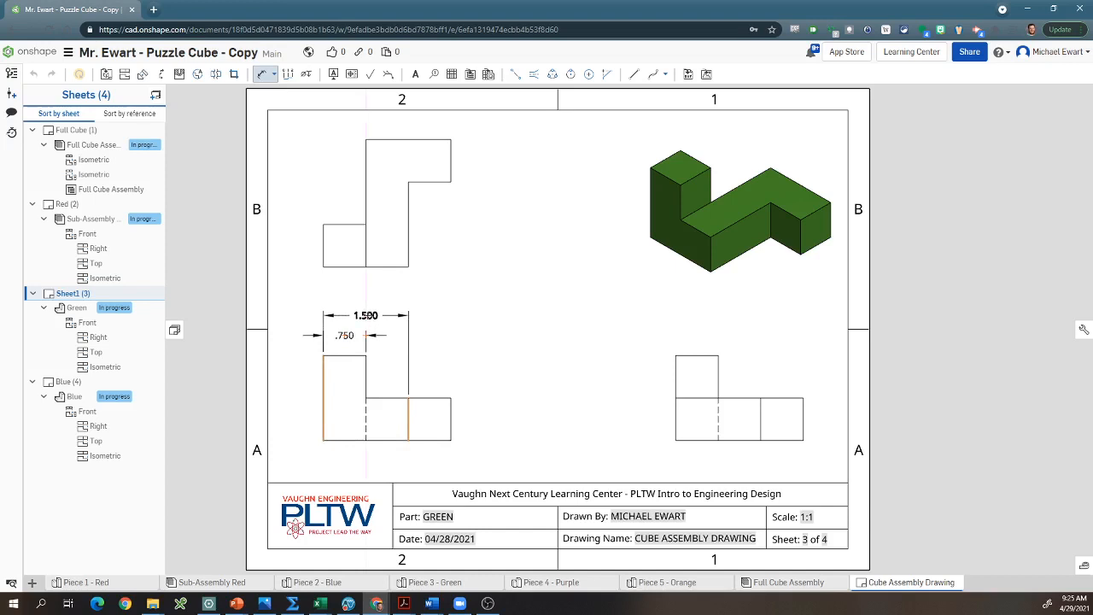
{"action": "left_click", "coordinate": [367, 315]}
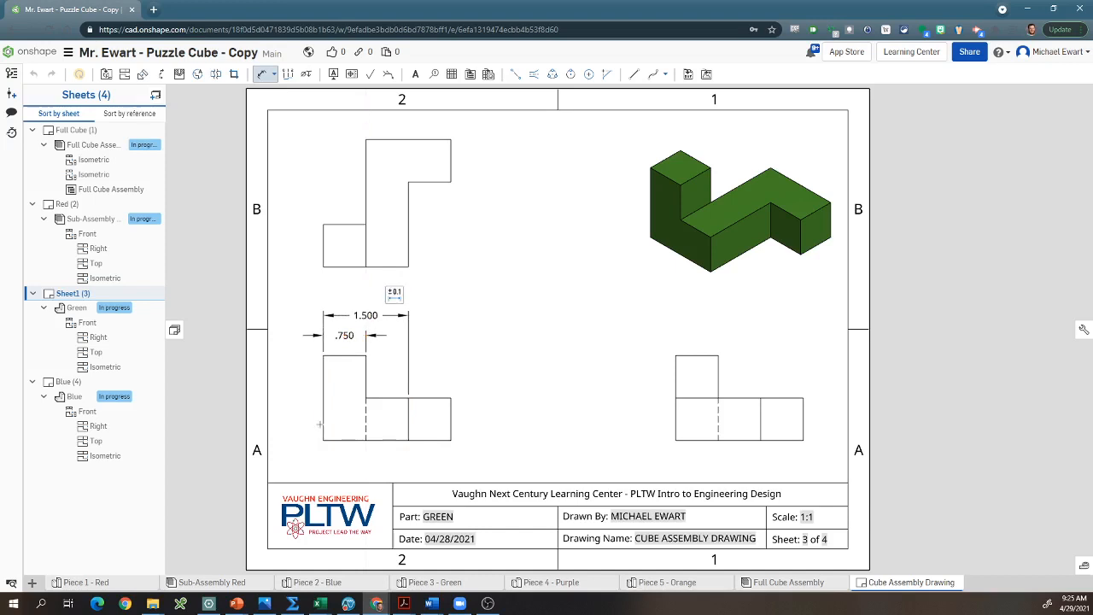
{"action": "left_click", "coordinate": [323, 423]}
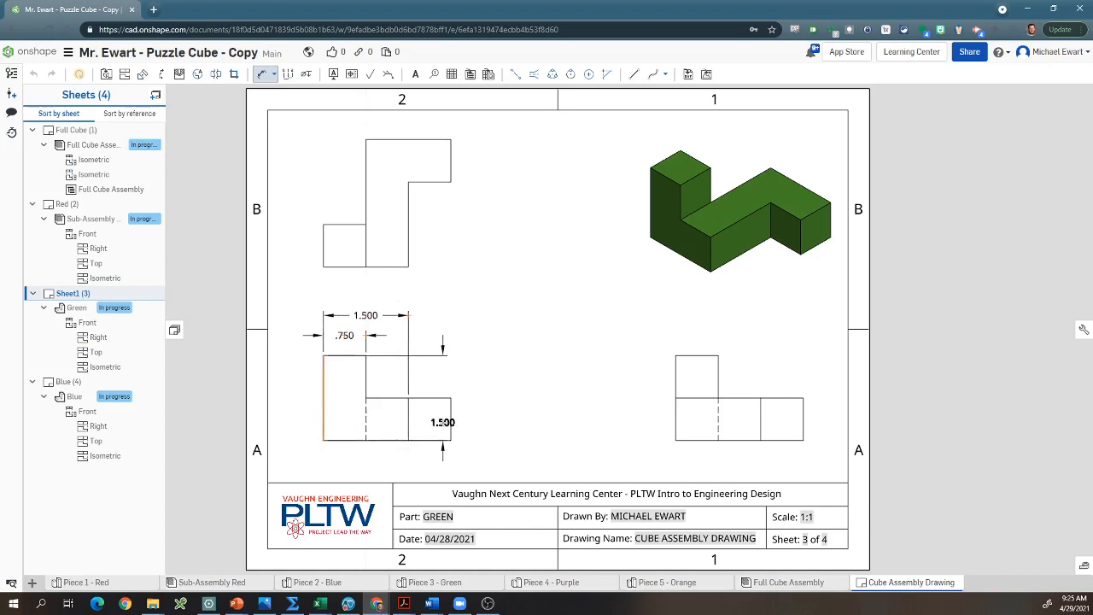
{"action": "left_click", "coordinate": [451, 423]}
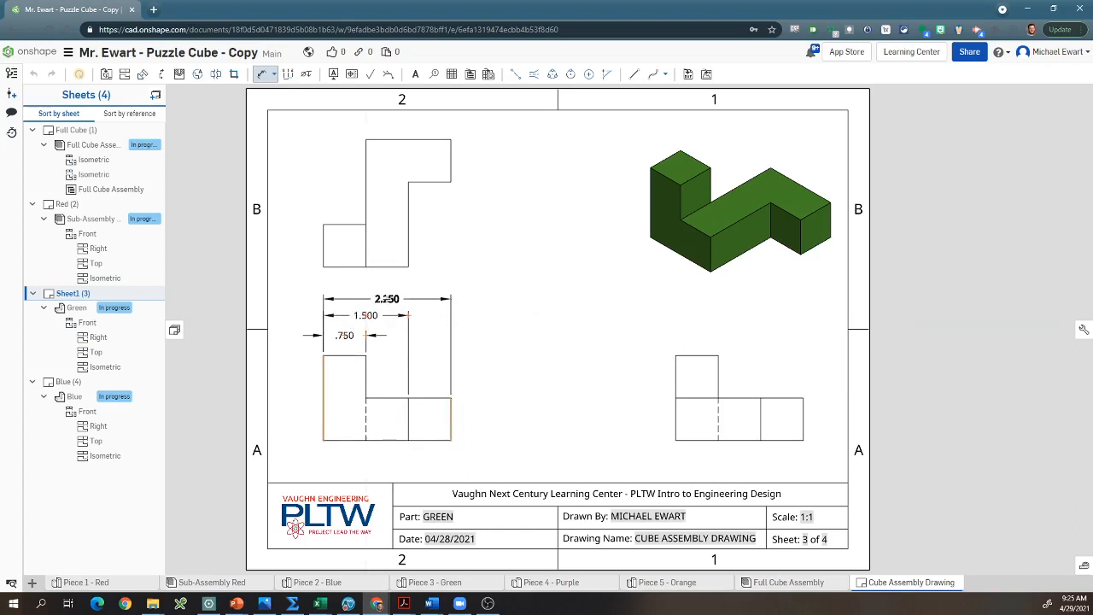
{"action": "left_click", "coordinate": [386, 299]}
Step: Dimension the lower step height and overall height of the right view, placing both dimensions on its left side
{"action": "left_click", "coordinate": [697, 440]}
{"action": "left_click", "coordinate": [696, 398]}
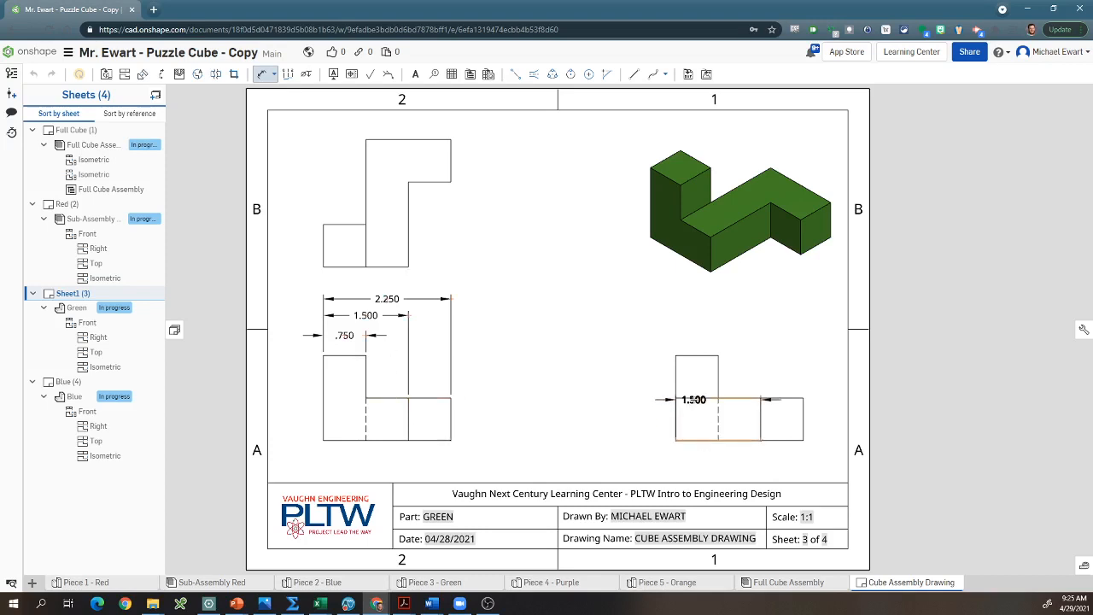
{"action": "left_click", "coordinate": [651, 418]}
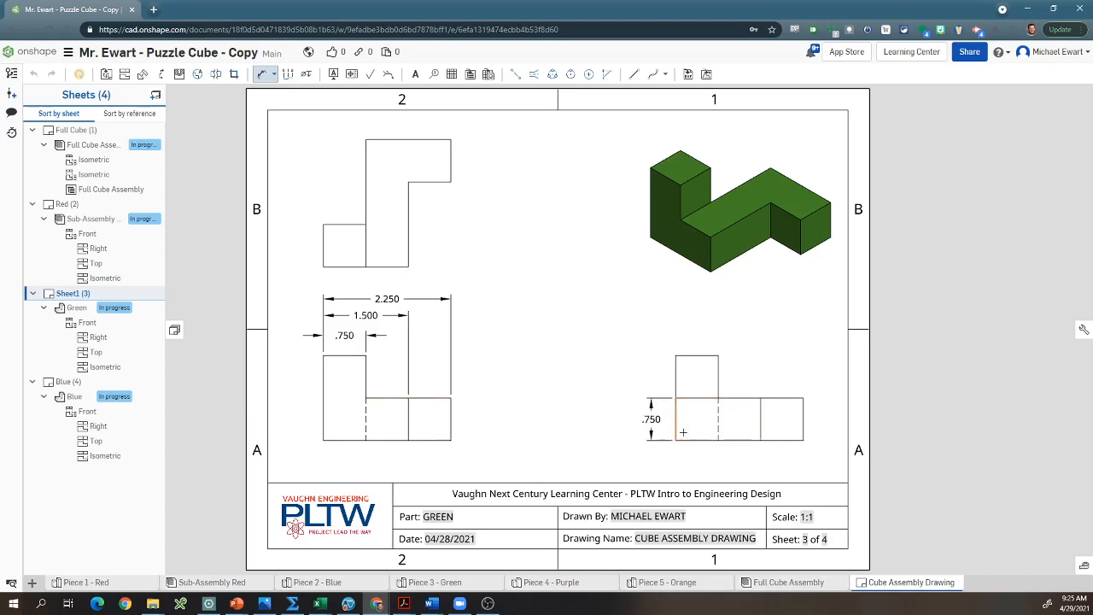
{"action": "left_click", "coordinate": [697, 440]}
{"action": "left_click", "coordinate": [697, 356]}
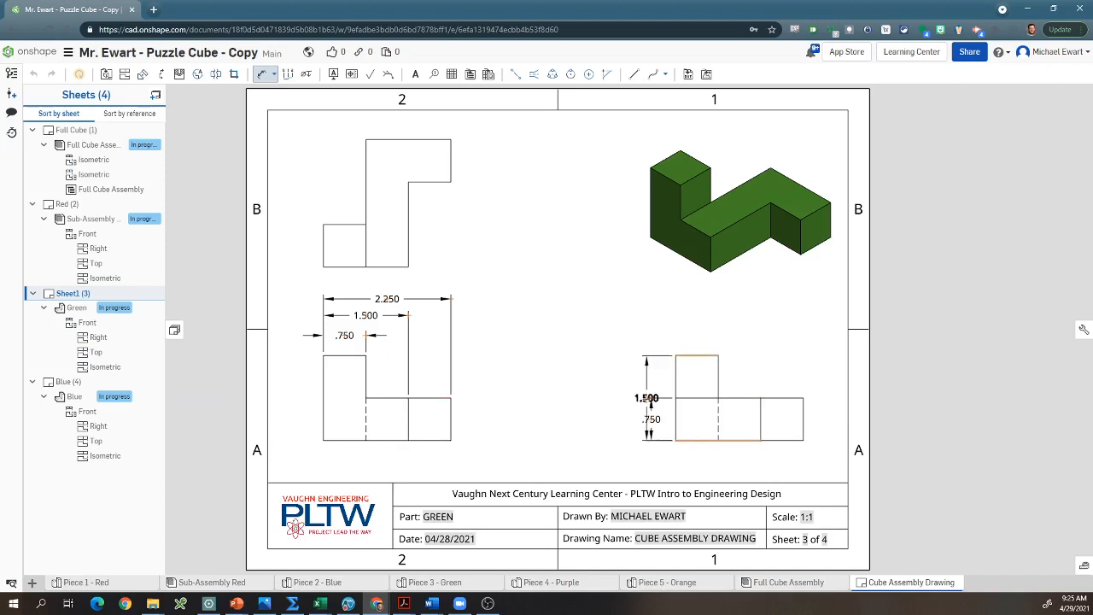
{"action": "left_click", "coordinate": [625, 398]}
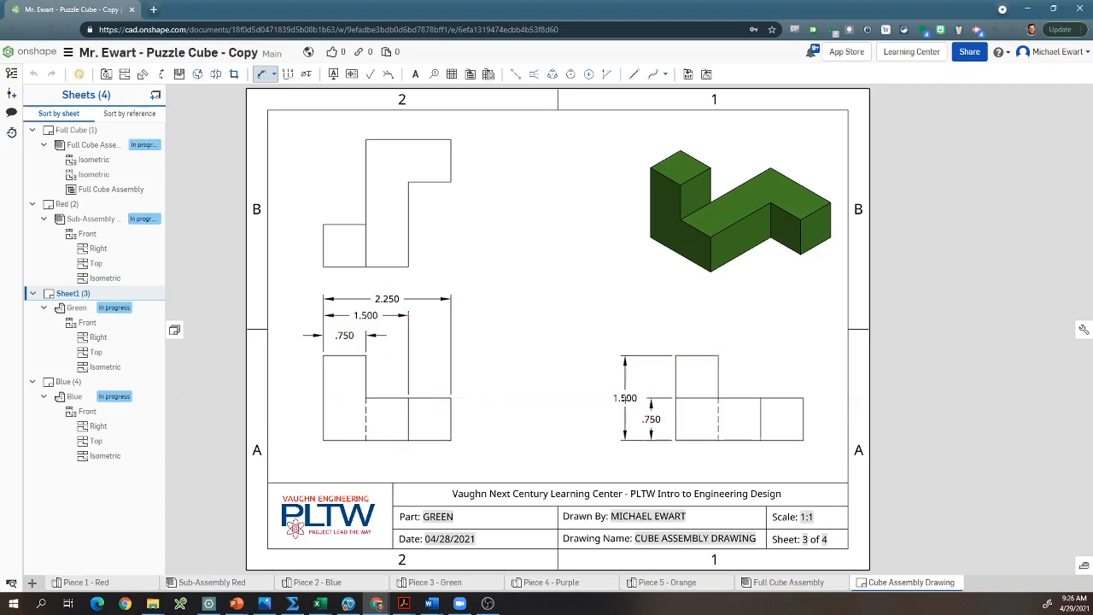
{"action": "key", "text": "Escape"}
{"action": "left_click", "coordinate": [737, 330]}
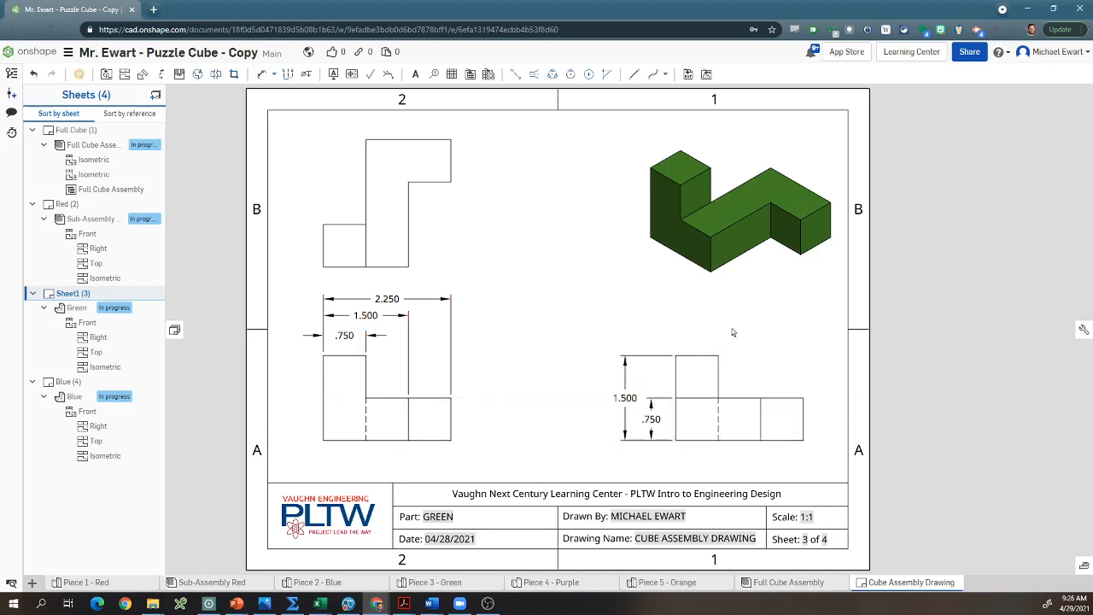
{"action": "key", "text": "d"}
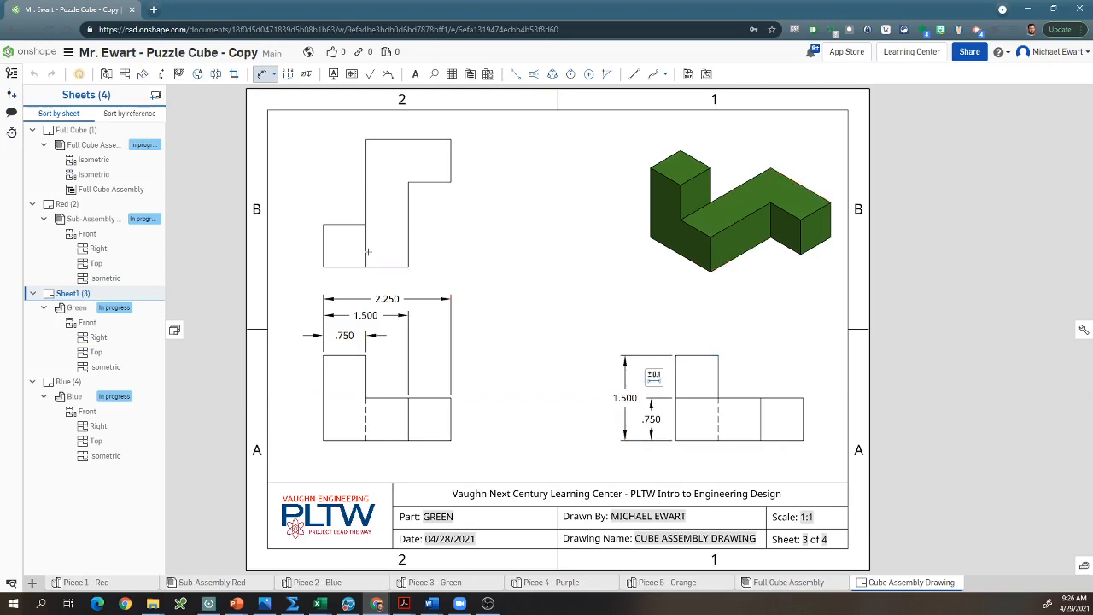
{"action": "left_click", "coordinate": [669, 377]}
{"action": "key", "text": "d"}
{"action": "left_click", "coordinate": [388, 266]}
{"action": "left_click", "coordinate": [342, 224]}
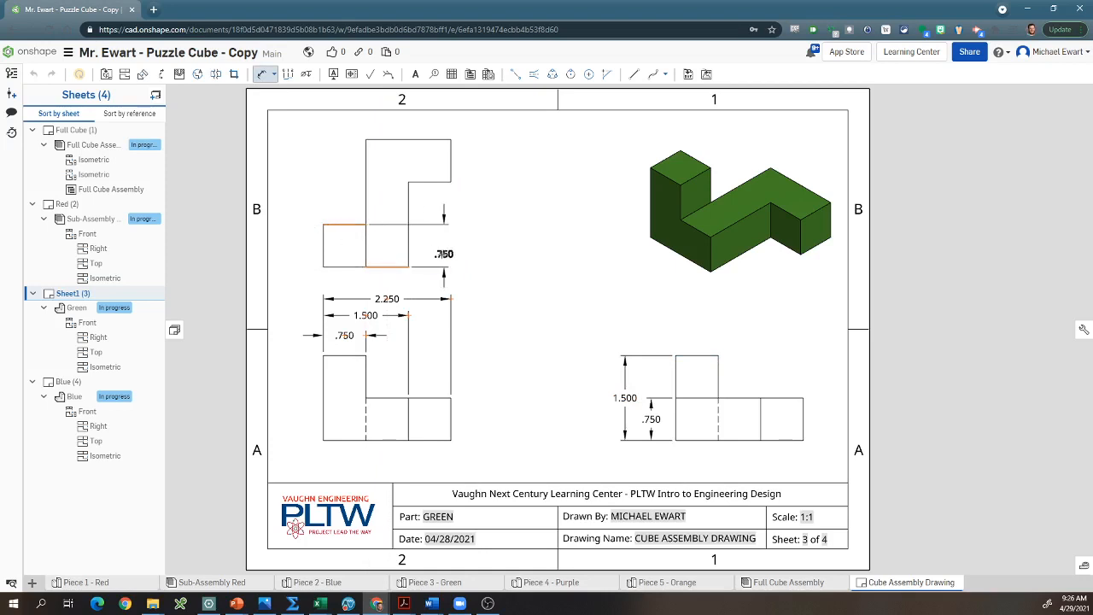
{"action": "key", "text": "Escape"}
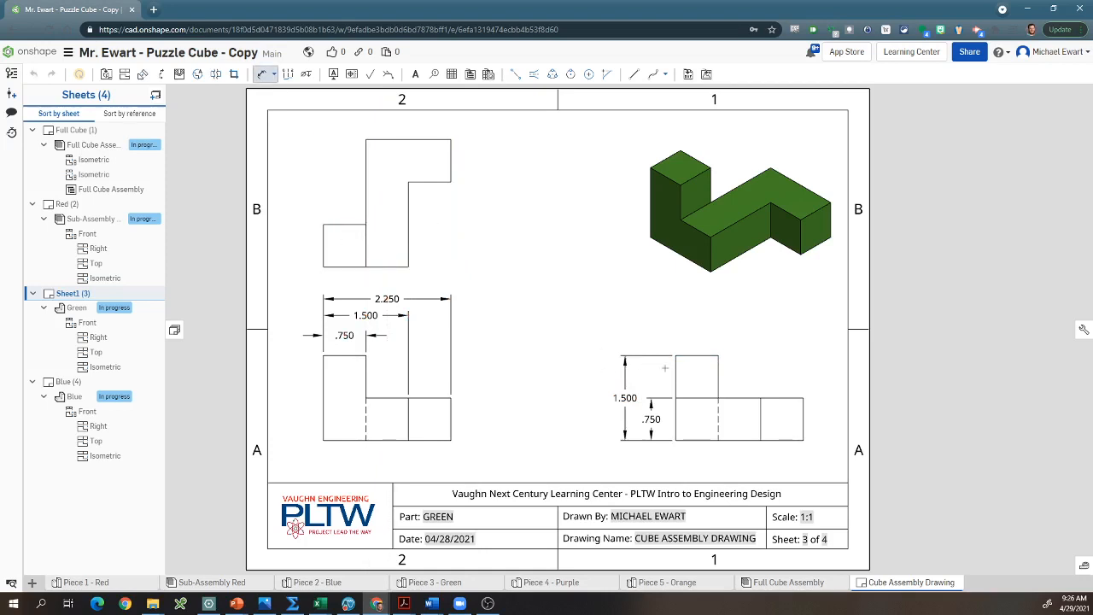
Step: Dimension the Green right view horizontally from its left edge to the upper block's edge, the solid inner line and the right edge, stacking dimensions above
{"action": "left_click", "coordinate": [675, 372]}
{"action": "left_click", "coordinate": [719, 376]}
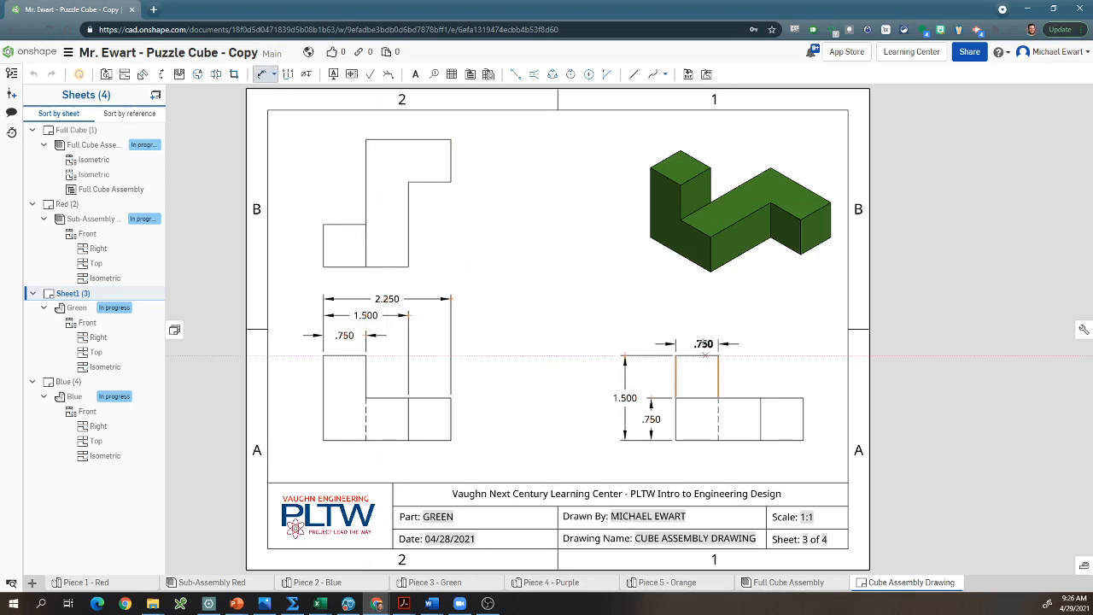
{"action": "left_click", "coordinate": [699, 337]}
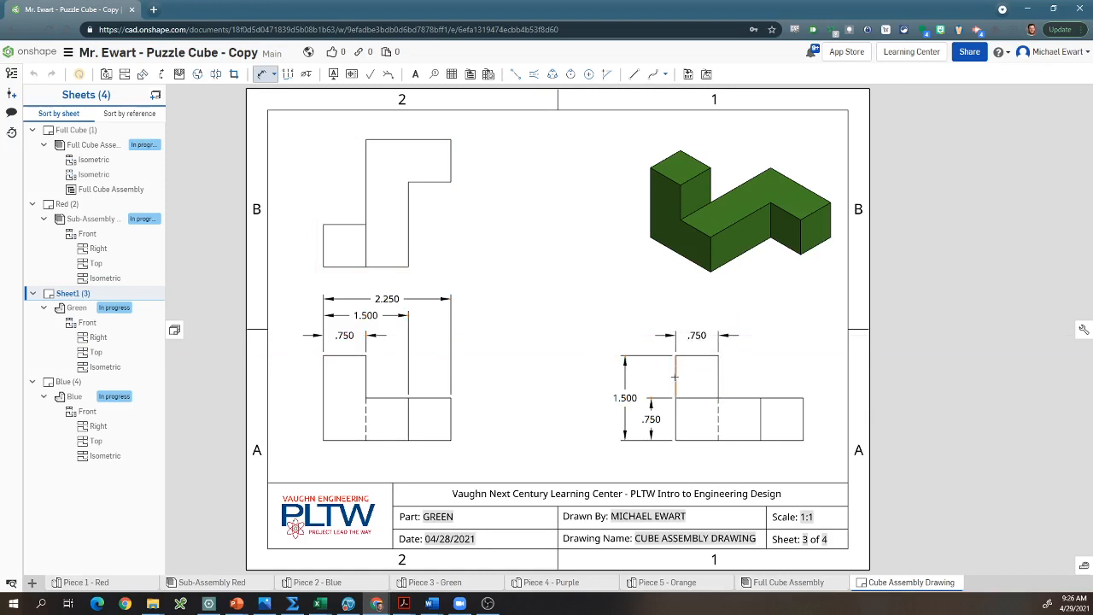
{"action": "left_click", "coordinate": [676, 377]}
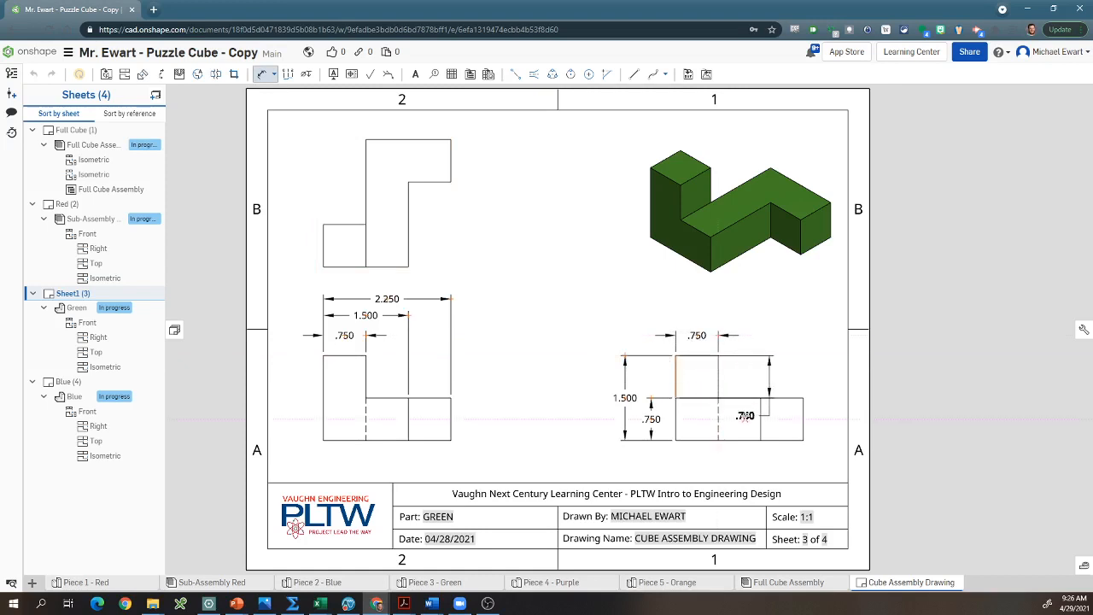
{"action": "left_click", "coordinate": [761, 419]}
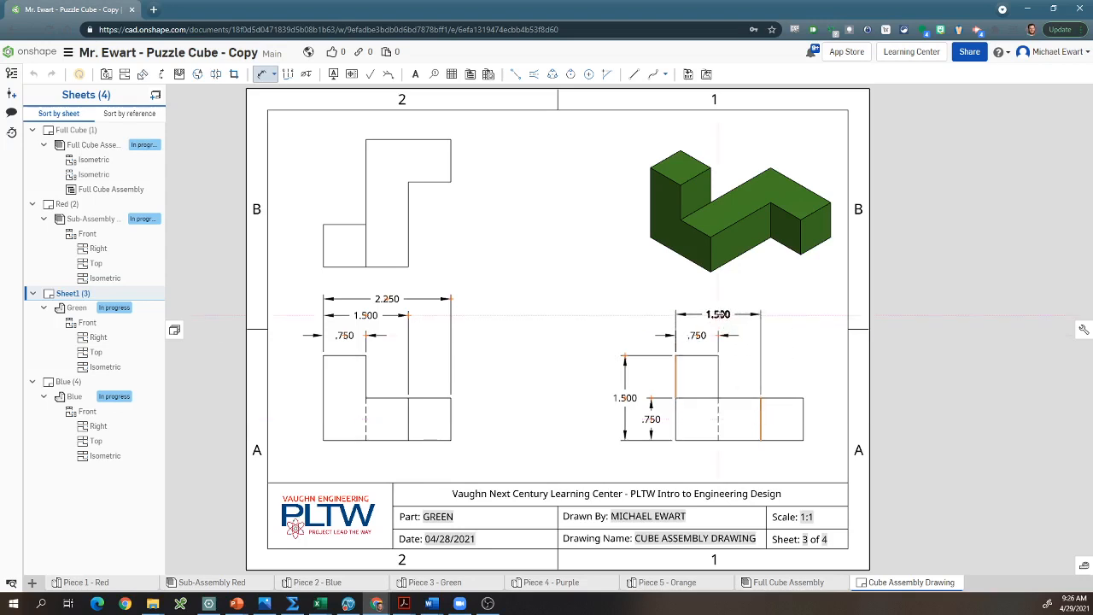
{"action": "left_click", "coordinate": [720, 315]}
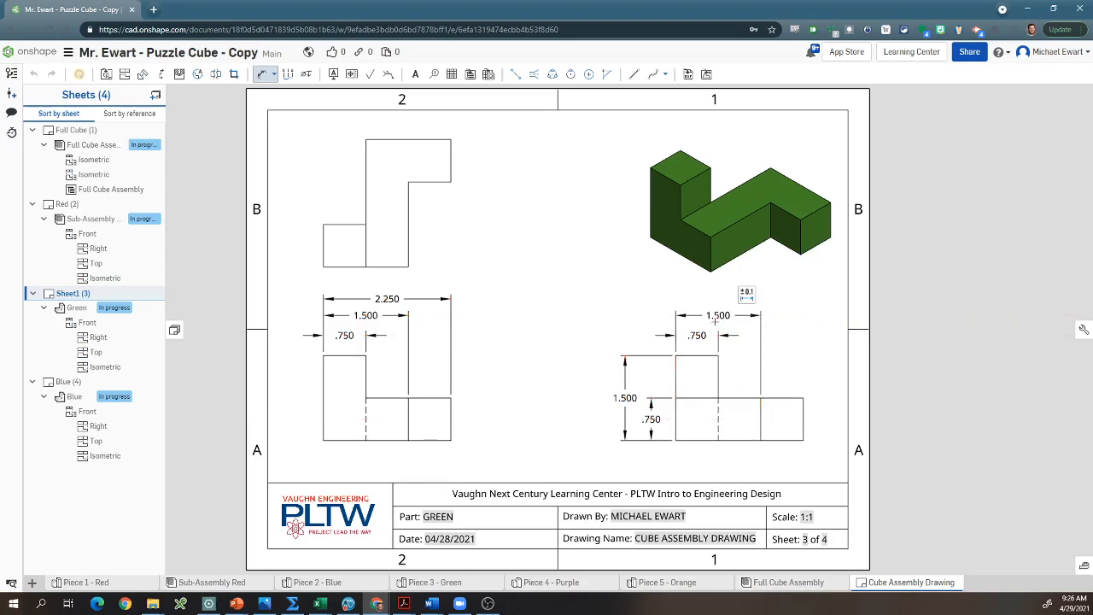
{"action": "left_click", "coordinate": [676, 384]}
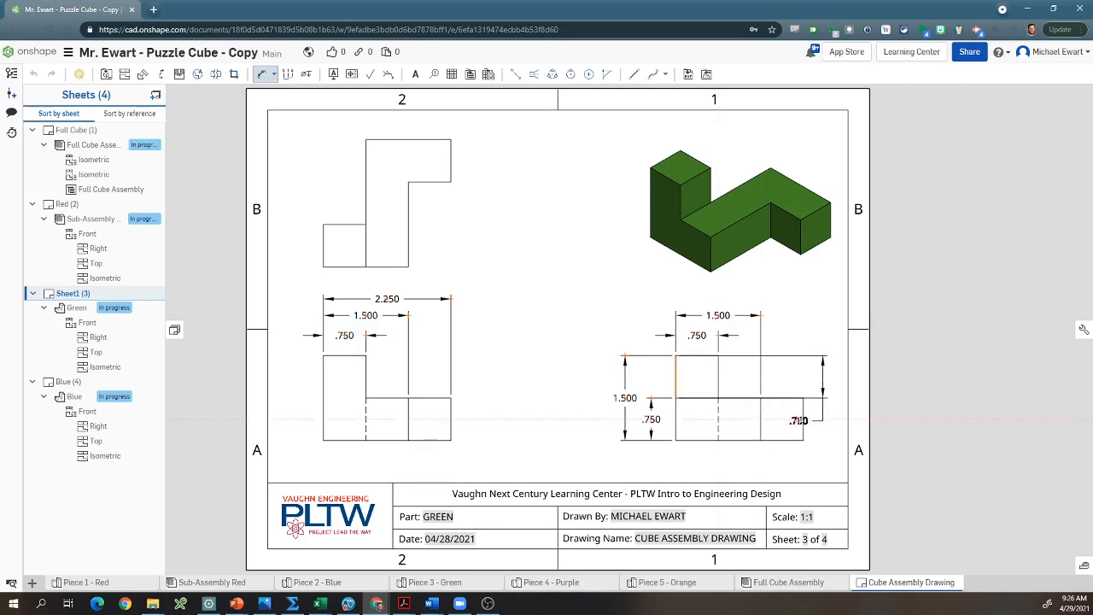
{"action": "left_click", "coordinate": [802, 421]}
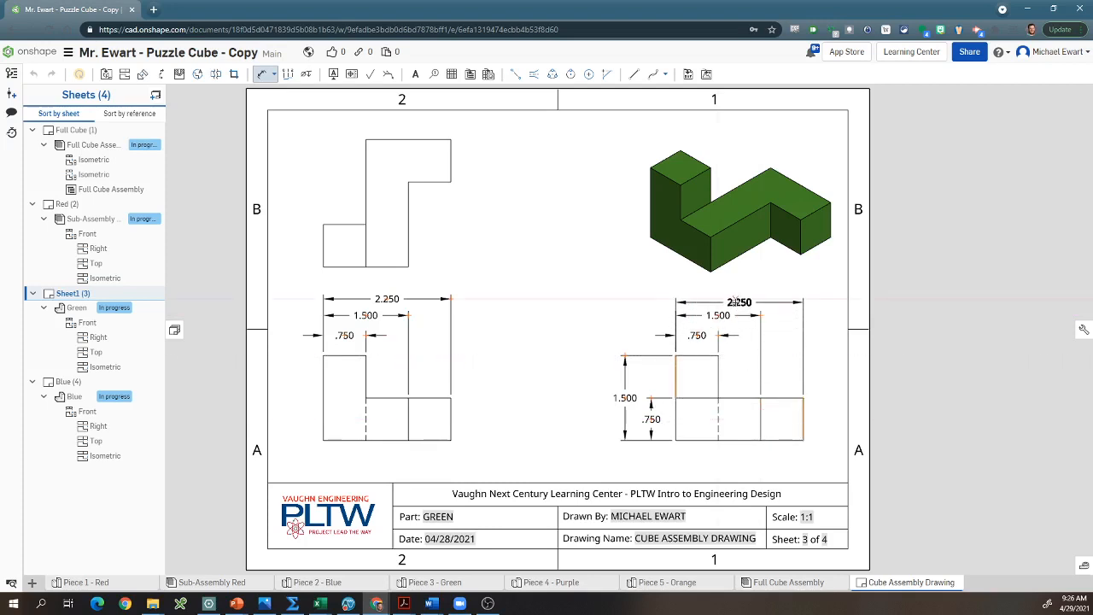
{"action": "left_click", "coordinate": [736, 300]}
{"action": "key", "text": "Escape"}
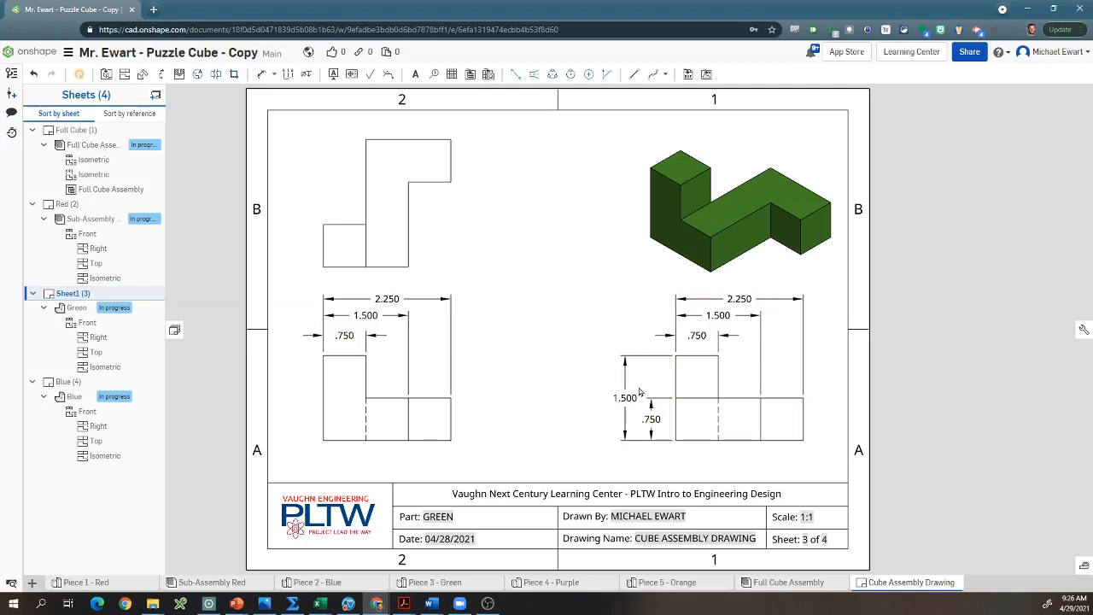
Step: Review the Purple sheet and open the Orange sheet, moving the right view's .750 vertical step dimension slightly closer to the view
{"action": "left_click", "coordinate": [156, 96]}
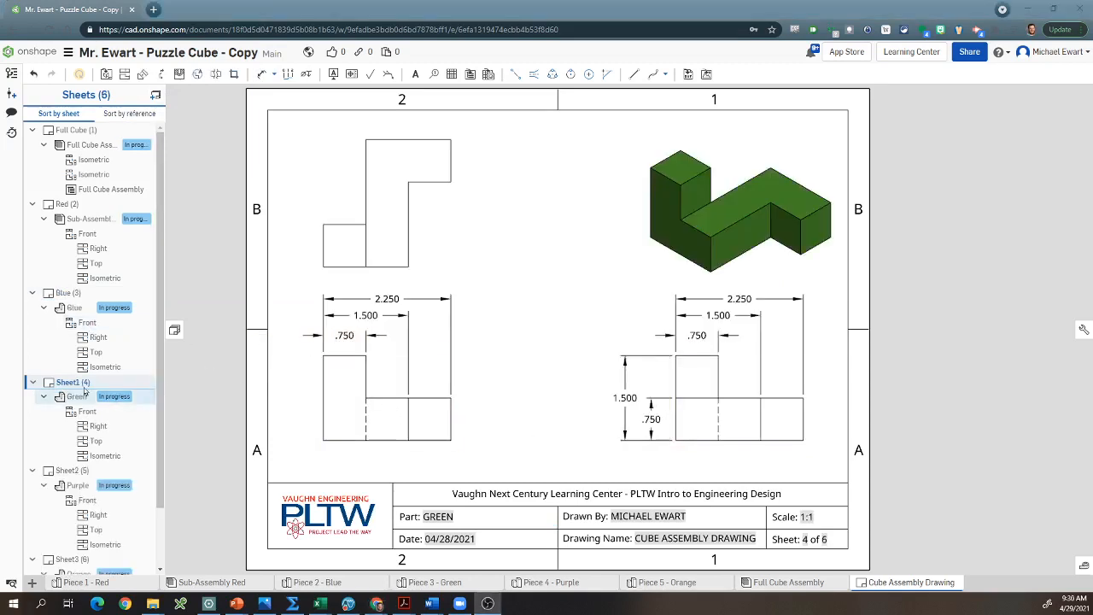
{"action": "left_click", "coordinate": [69, 470]}
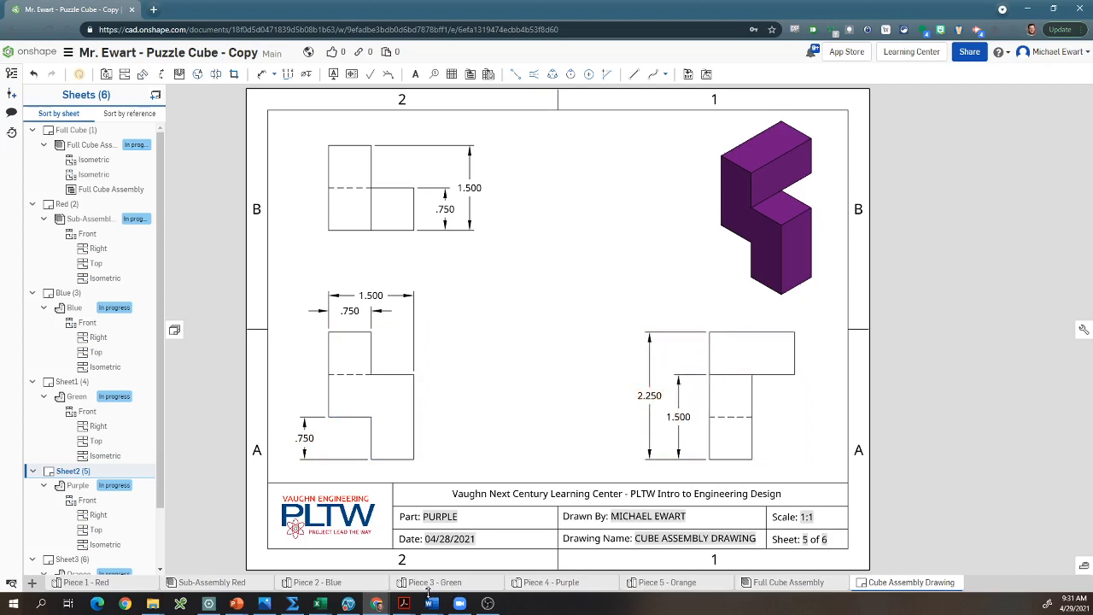
{"action": "scroll", "coordinate": [85, 495], "scroll_direction": "down", "scroll_amount": 1}
{"action": "scroll", "coordinate": [84, 496], "scroll_direction": "down", "scroll_amount": 2}
{"action": "left_click", "coordinate": [77, 493]}
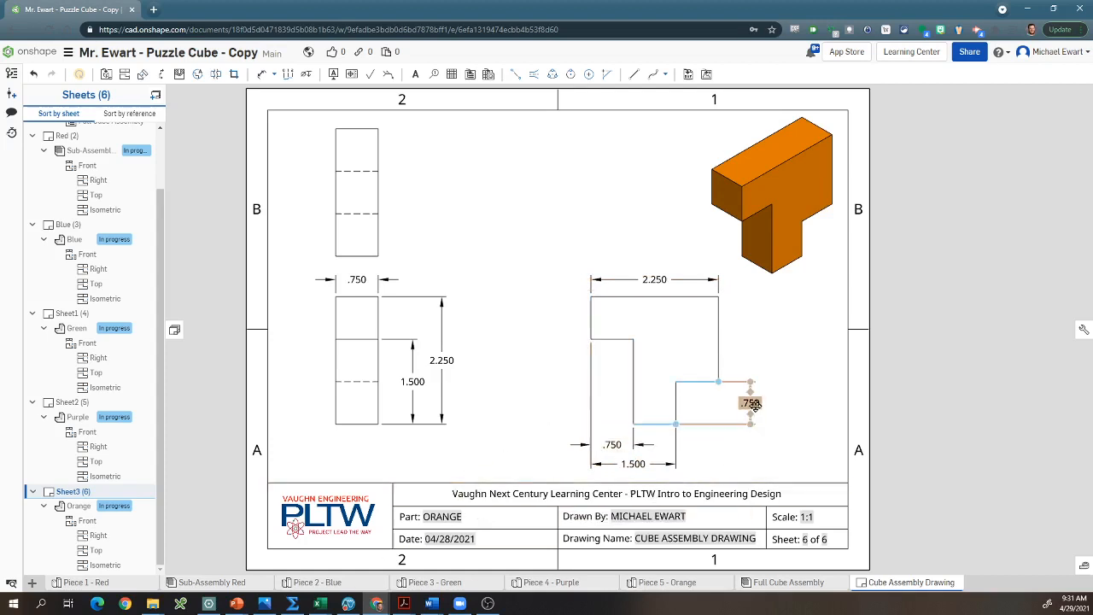
{"action": "mouse_move", "coordinate": [752, 404]}
{"action": "left_mouse_down"}
{"action": "mouse_move", "coordinate": [563, 405]}
{"action": "mouse_move", "coordinate": [749, 409]}
{"action": "mouse_move", "coordinate": [742, 403]}
{"action": "left_mouse_up"}
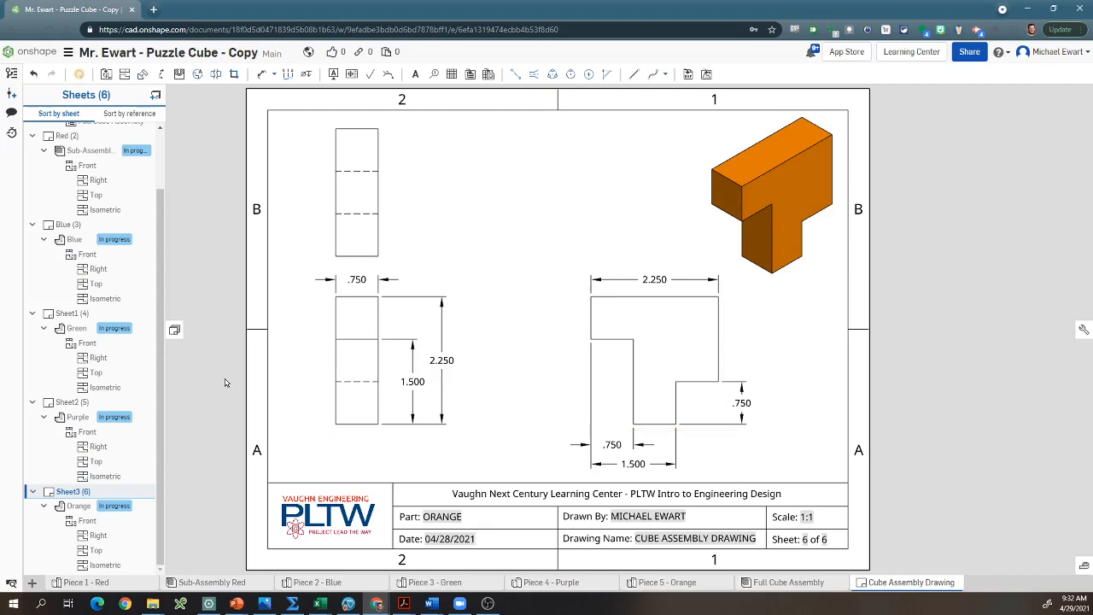
Step: Rename Sheet1, which holds the Green piece's views, as Green
{"action": "left_click", "coordinate": [72, 314]}
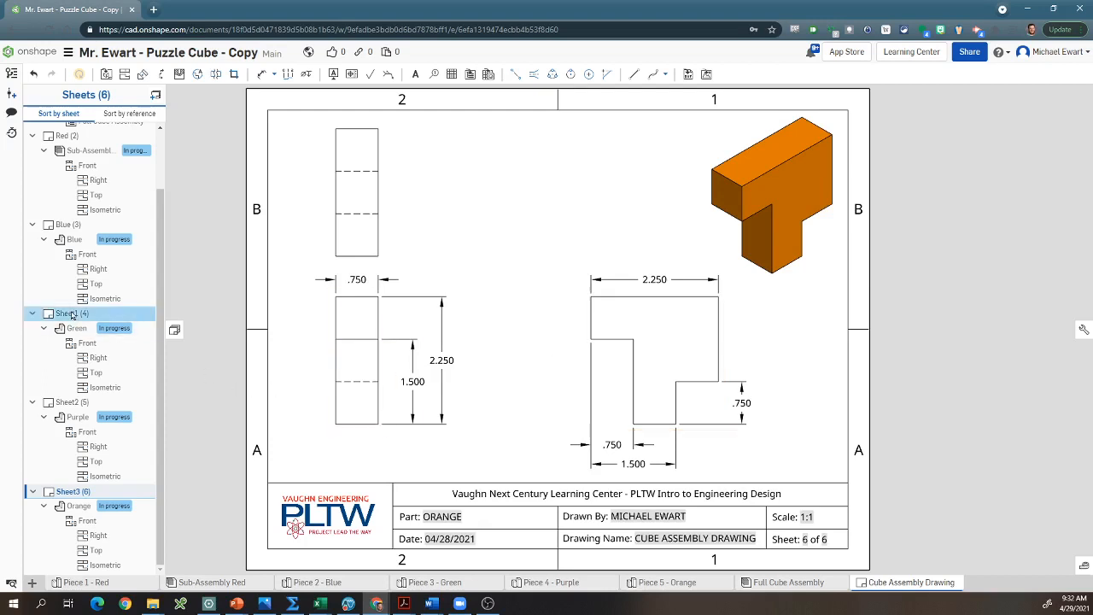
{"action": "right_click", "coordinate": [71, 315]}
{"action": "left_click", "coordinate": [95, 319]}
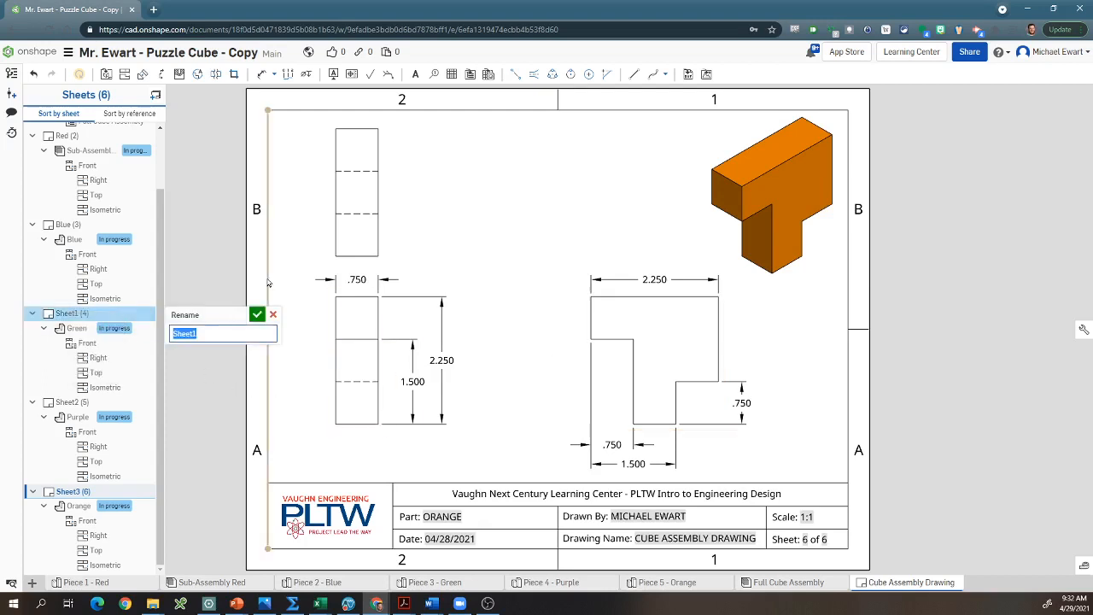
{"action": "type", "text": "Green"}
{"action": "key", "text": "Return"}
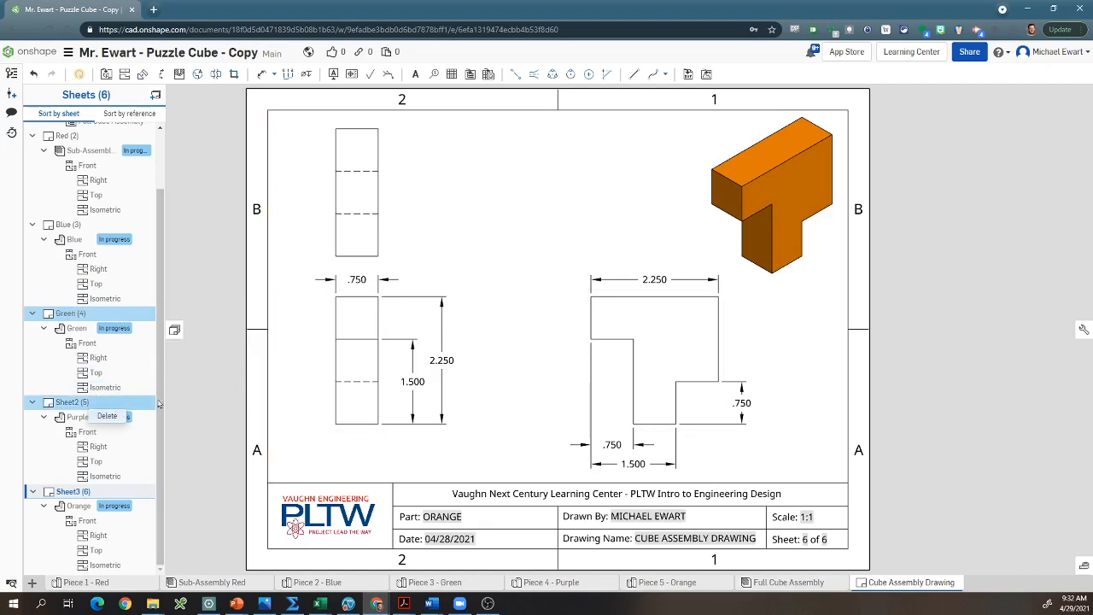
Step: Rename Sheet2, which holds the Purple piece's views, as Purple
{"action": "right_click", "coordinate": [88, 405]}
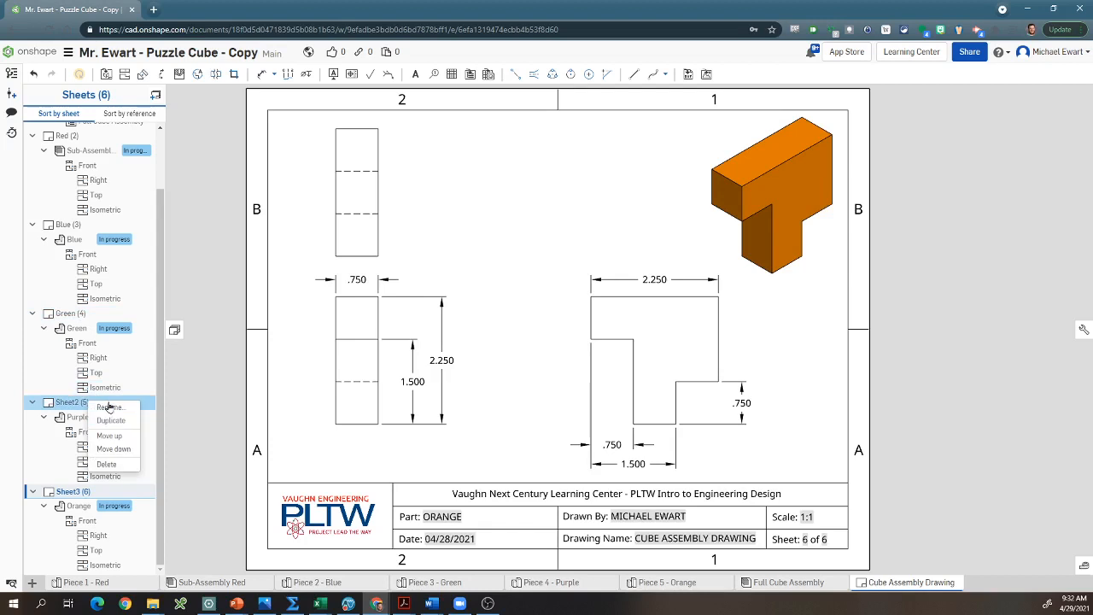
{"action": "left_click", "coordinate": [103, 410]}
{"action": "type", "text": "Purple"}
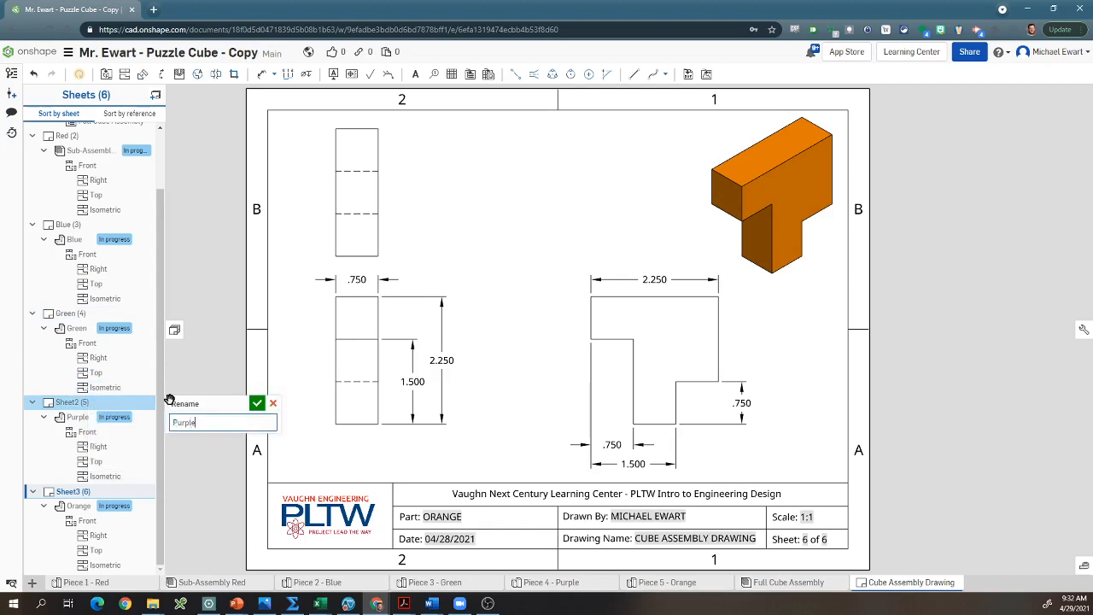
{"action": "key", "text": "Return"}
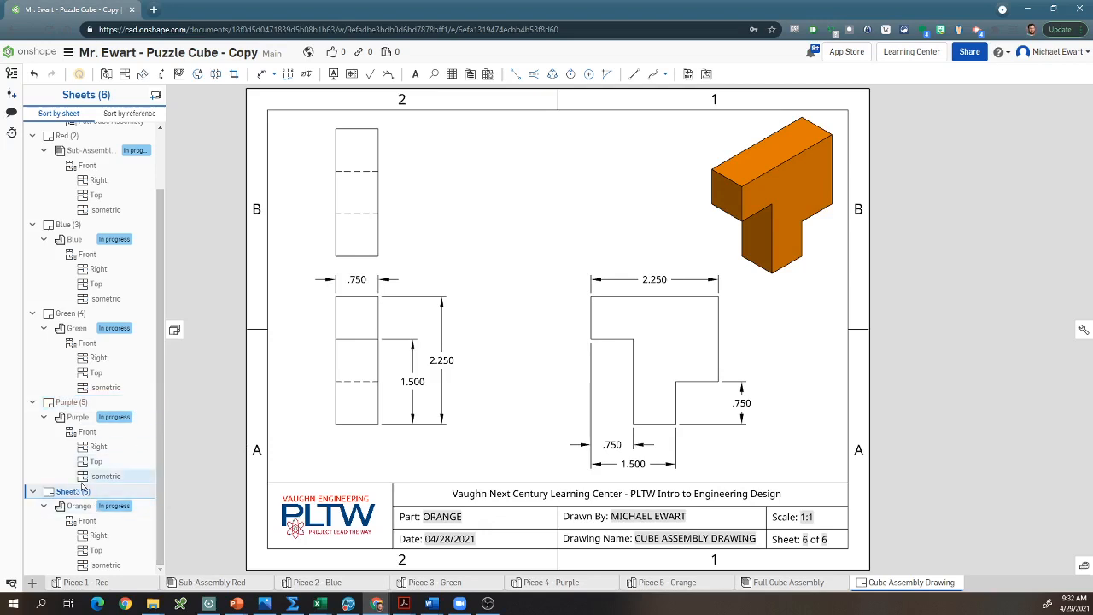
Step: Rename Sheet3, which holds the Orange piece's views, as Orange
{"action": "left_click", "coordinate": [82, 489]}
{"action": "right_click", "coordinate": [86, 491]}
{"action": "left_click", "coordinate": [128, 498]}
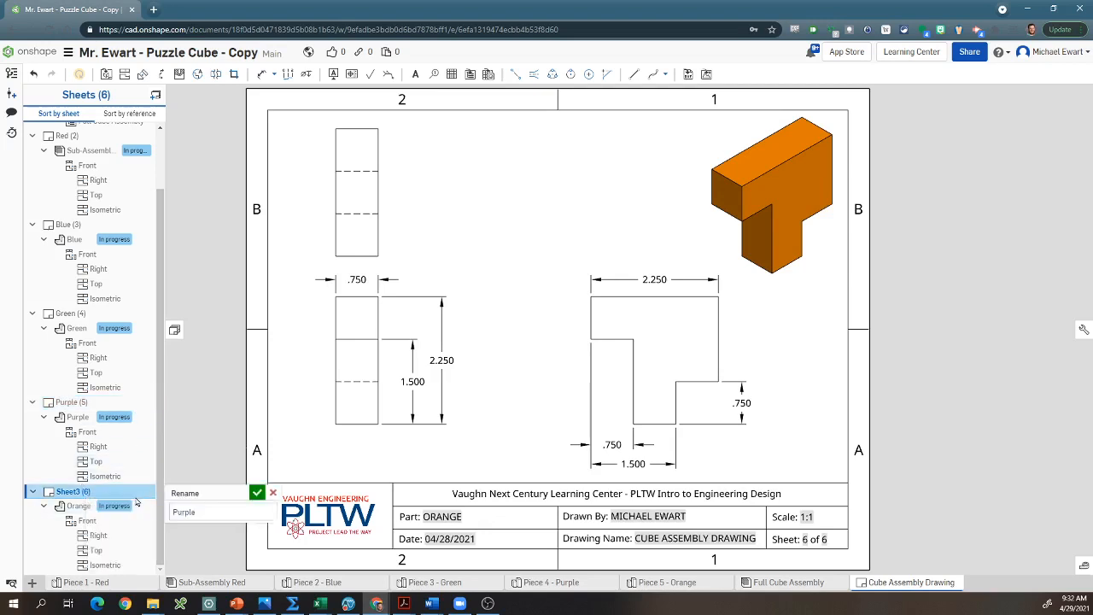
{"action": "type", "text": "Orange"}
{"action": "key", "text": "Return"}
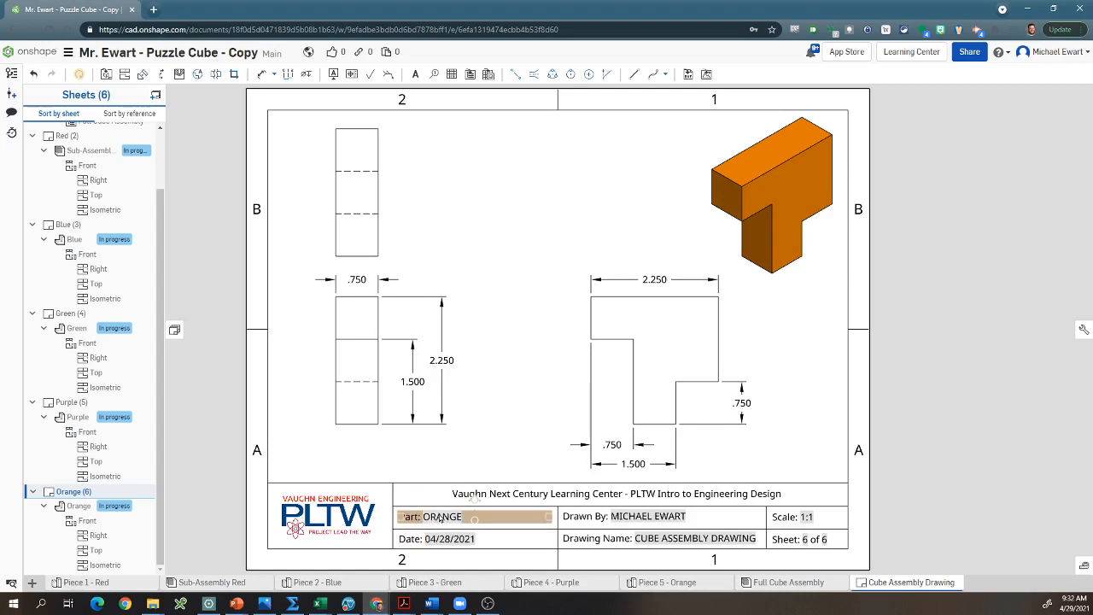
Step: Show the Purple sheet and export the Cube Assembly Drawing as a color PDF using the Download option
{"action": "left_click", "coordinate": [71, 403]}
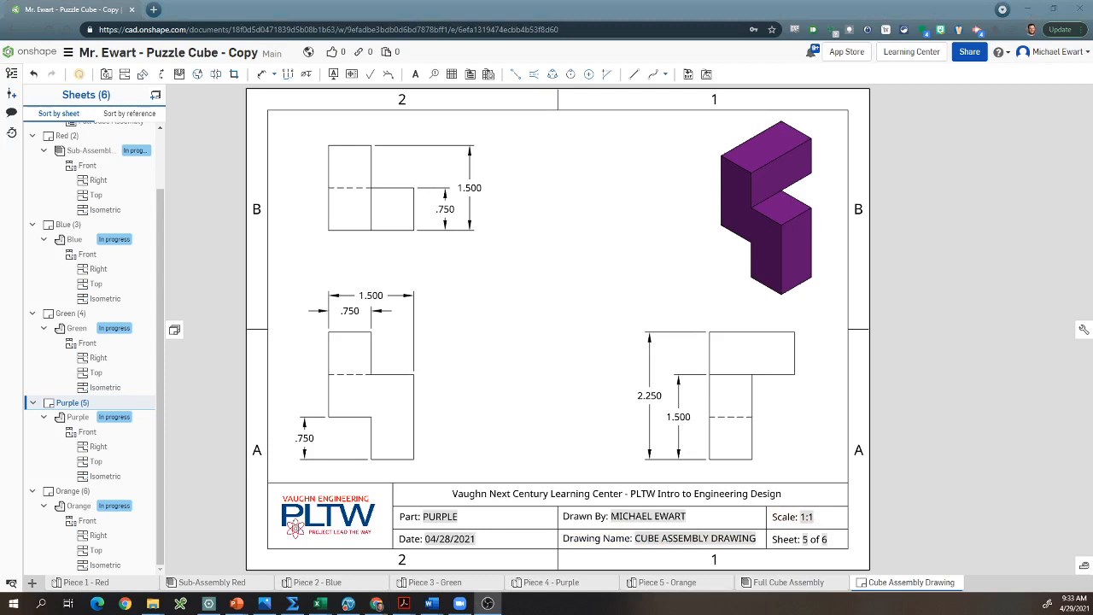
{"action": "right_click", "coordinate": [897, 584]}
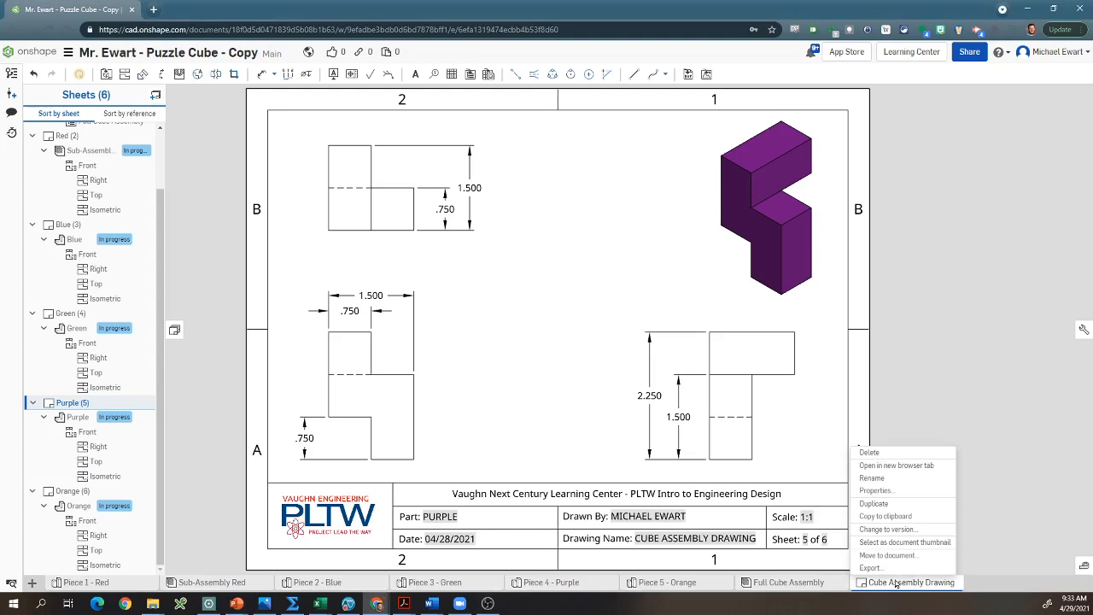
{"action": "left_click", "coordinate": [875, 568]}
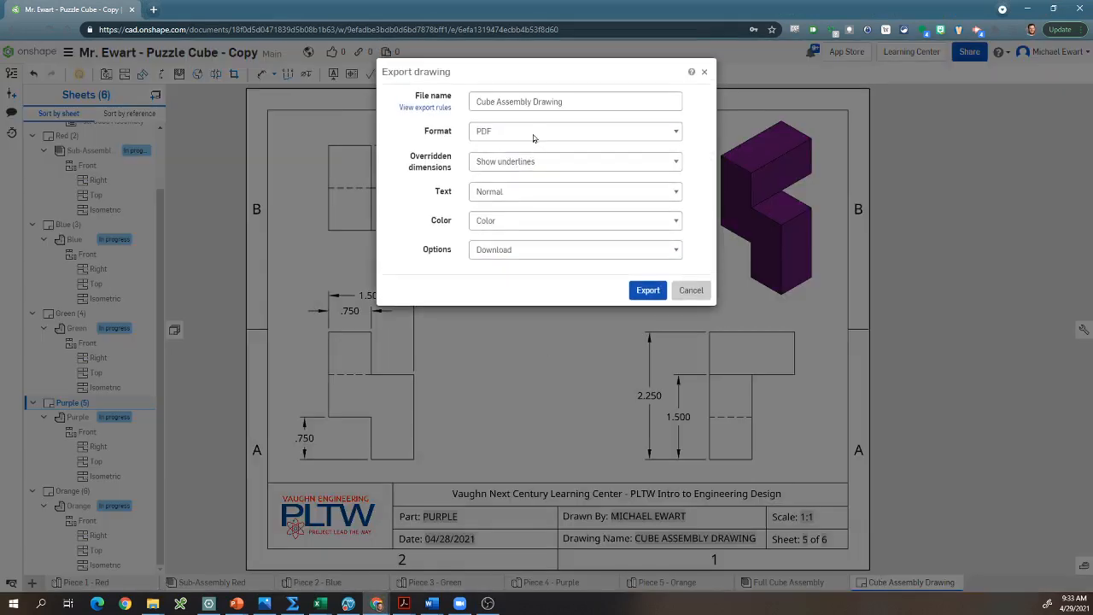
{"action": "left_click", "coordinate": [639, 293]}
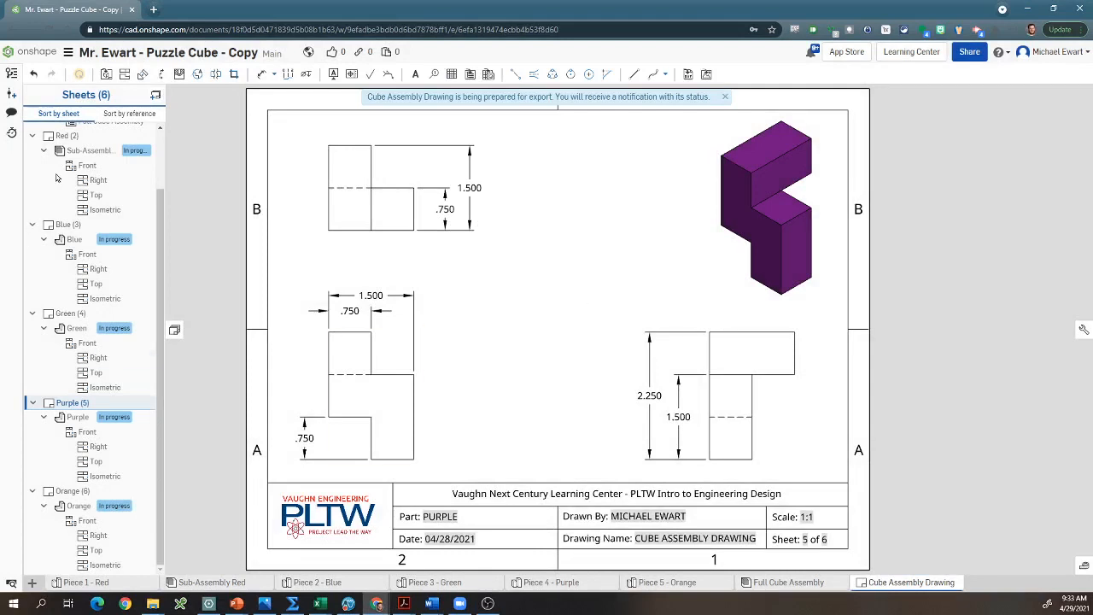
Step: Switch to Drawboard PDF and examine the exported Cube Assembly Drawing pages, checking each piece's views and dimensions
{"action": "scroll", "coordinate": [61, 203], "scroll_direction": "up", "scroll_amount": 2}
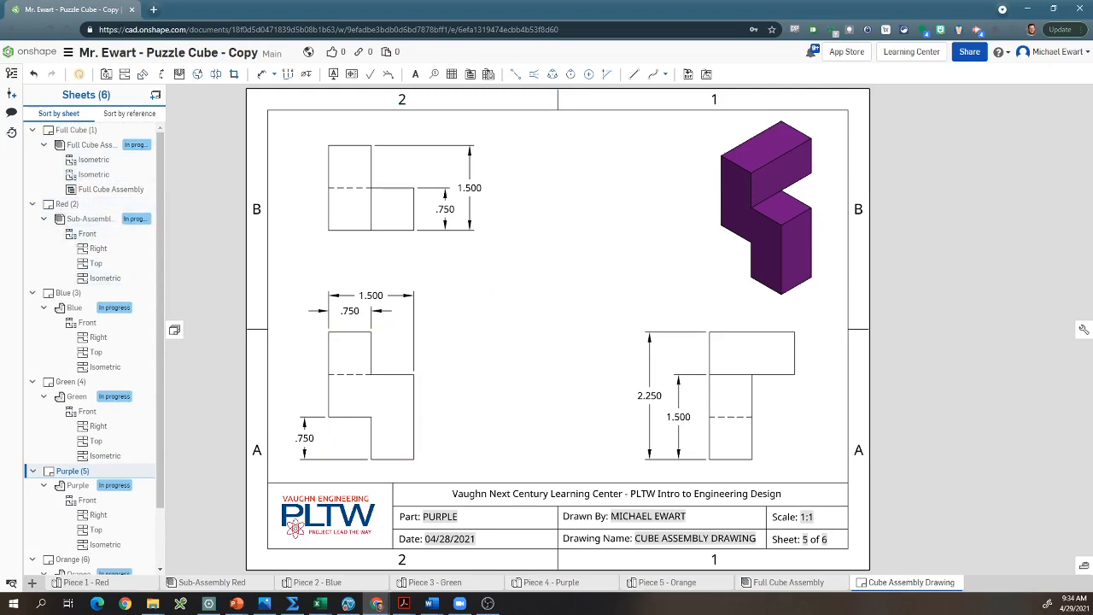
{"action": "key", "text": "alt+Tab"}
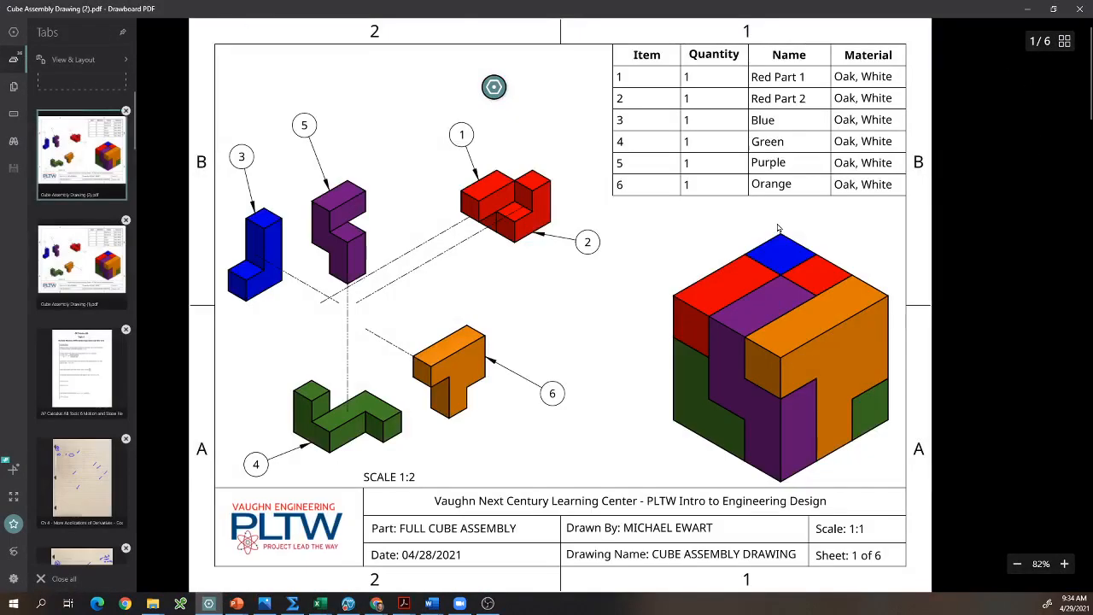
{"action": "scroll", "coordinate": [668, 233], "scroll_direction": "down", "scroll_amount": 5}
{"action": "scroll", "coordinate": [668, 232], "scroll_direction": "down", "scroll_amount": 15}
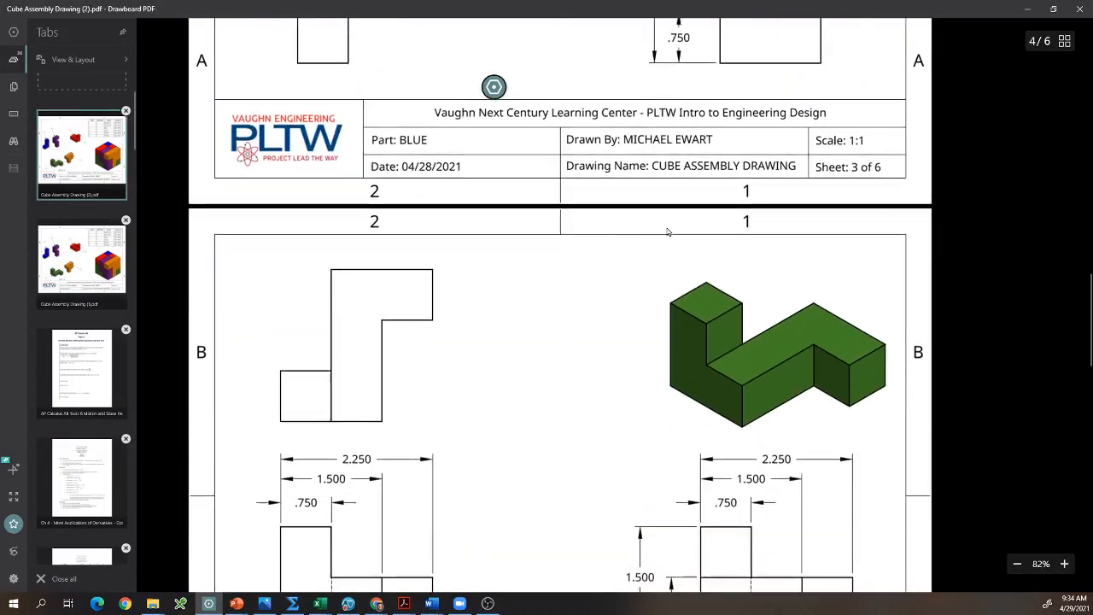
{"action": "scroll", "coordinate": [669, 235], "scroll_direction": "down", "scroll_amount": 15}
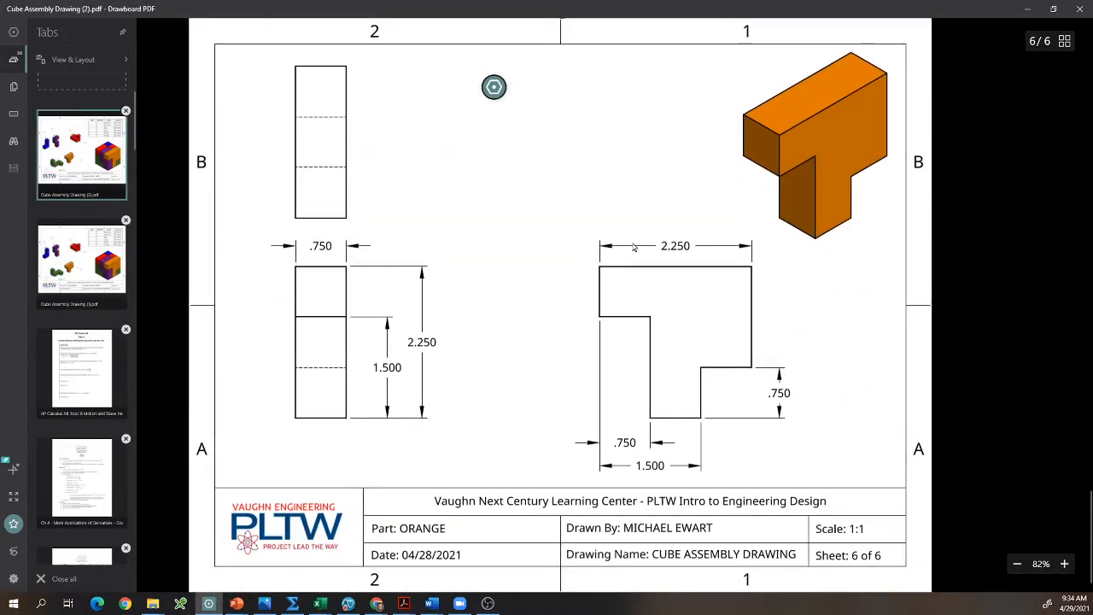
{"action": "scroll", "coordinate": [627, 249], "scroll_direction": "up", "scroll_amount": 20}
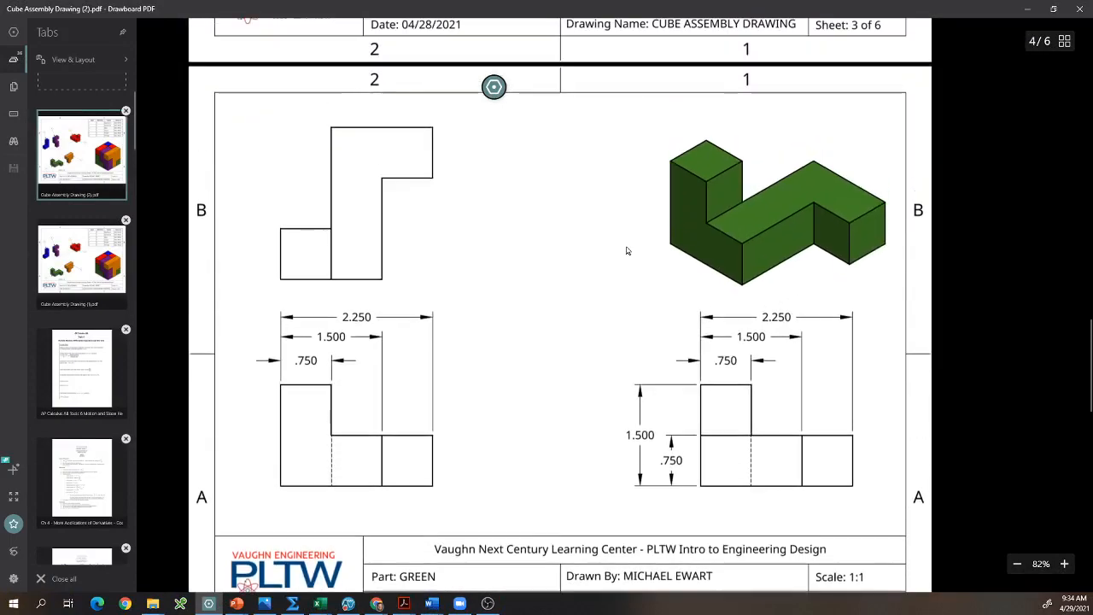
{"action": "scroll", "coordinate": [627, 249], "scroll_direction": "up", "scroll_amount": 5}
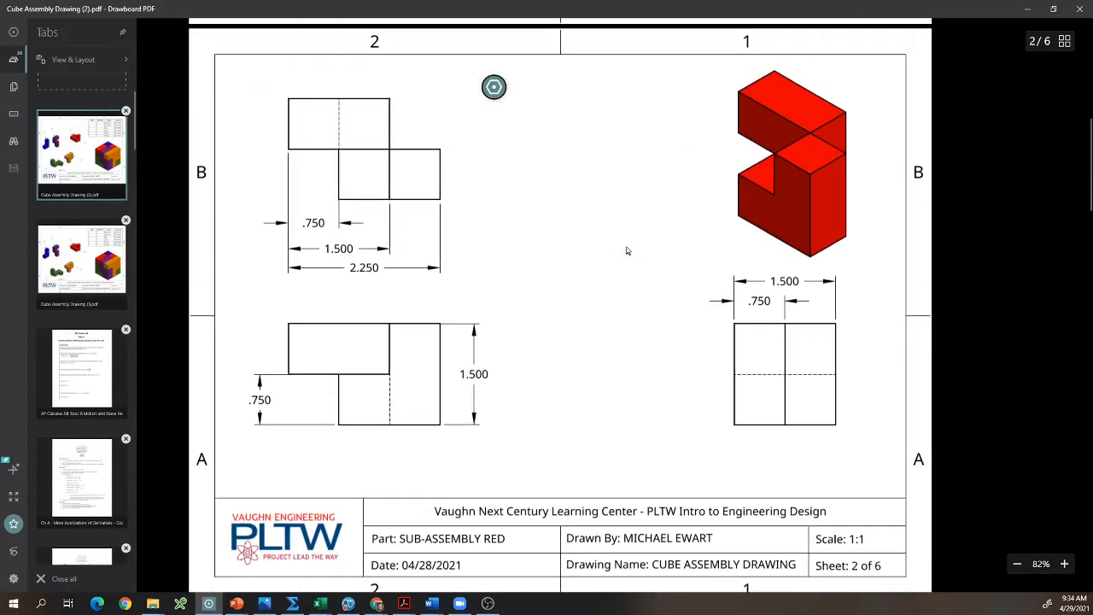
{"action": "scroll", "coordinate": [627, 249], "scroll_direction": "up", "scroll_amount": 6}
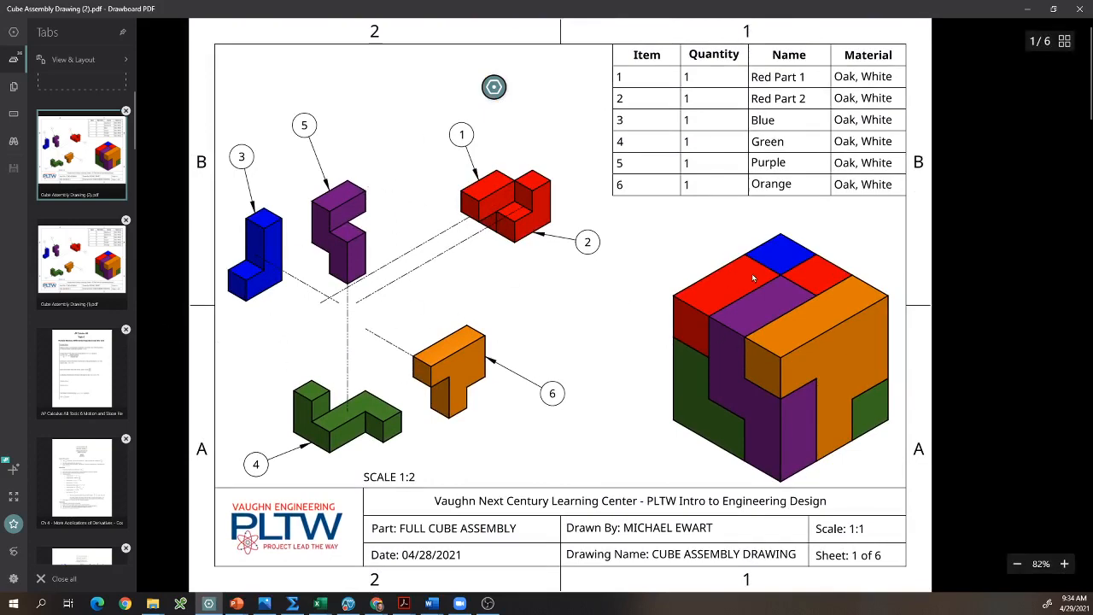
{"action": "scroll", "coordinate": [753, 279], "scroll_direction": "down", "scroll_amount": 8}
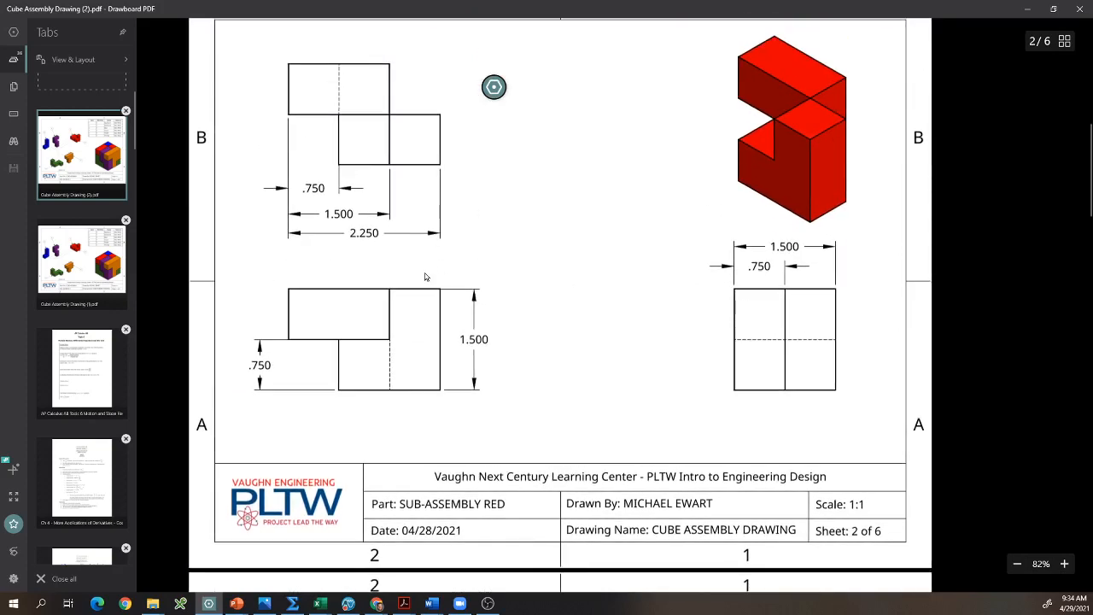
{"action": "scroll", "coordinate": [426, 277], "scroll_direction": "down", "scroll_amount": 8}
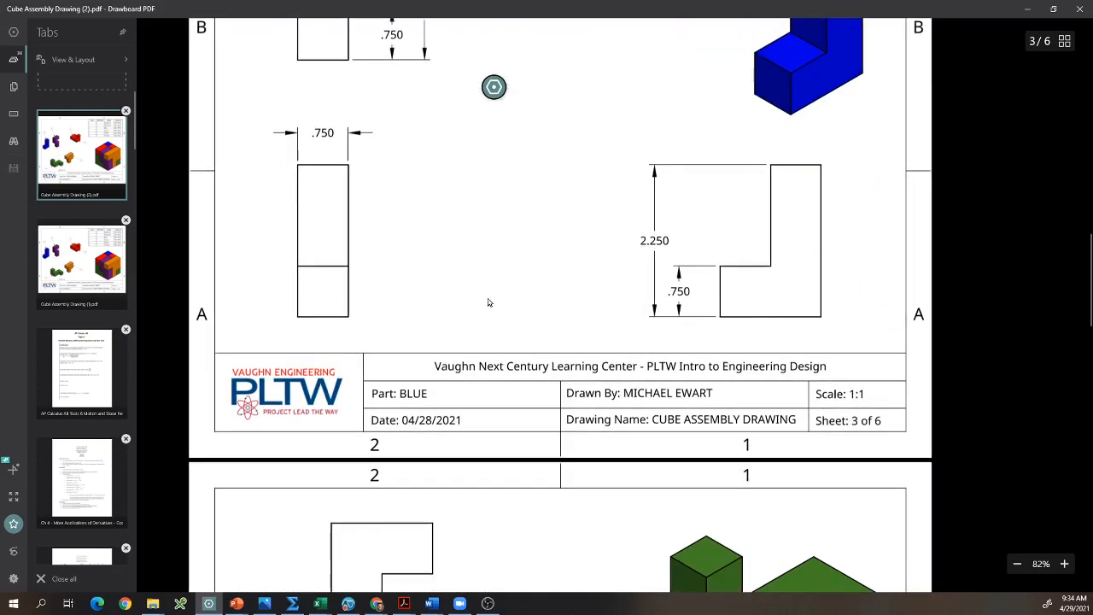
{"action": "scroll", "coordinate": [489, 303], "scroll_direction": "down", "scroll_amount": 8}
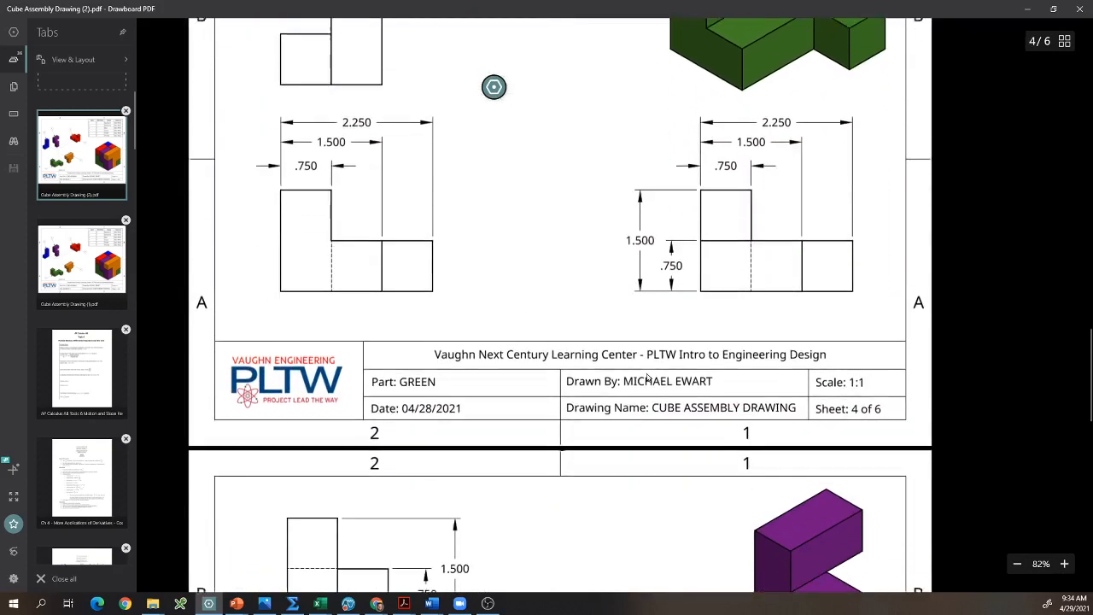
{"action": "scroll", "coordinate": [647, 378], "scroll_direction": "down", "scroll_amount": 5}
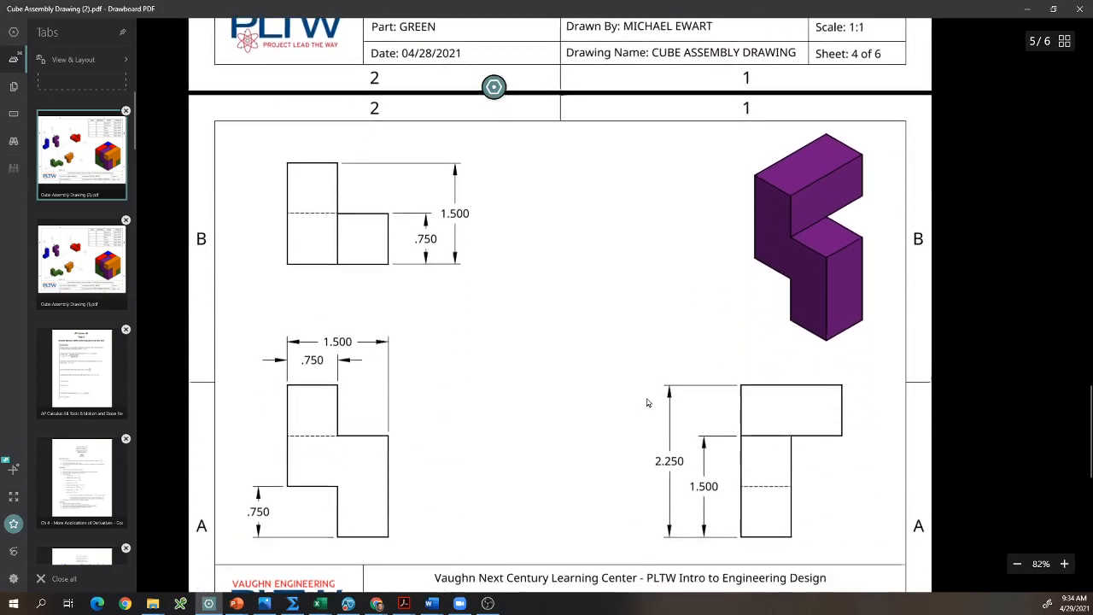
Step: Examine the last pages of the exported PDF through the Orange sheet, and return to the full cube assembly page
{"action": "scroll", "coordinate": [647, 402], "scroll_direction": "down", "scroll_amount": 9}
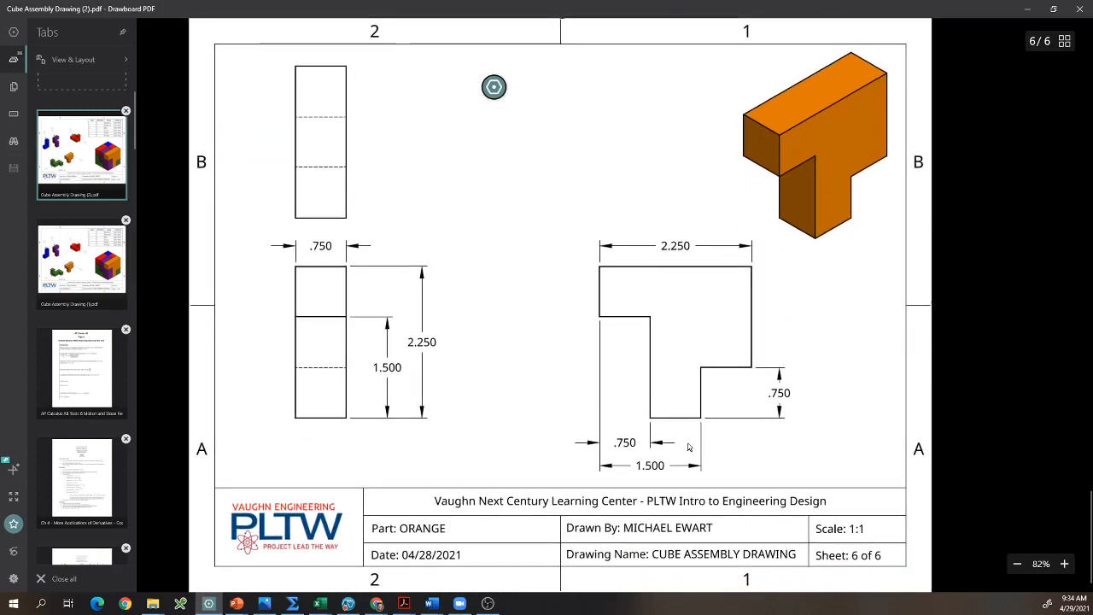
{"action": "scroll", "coordinate": [684, 448], "scroll_direction": "up", "scroll_amount": 20}
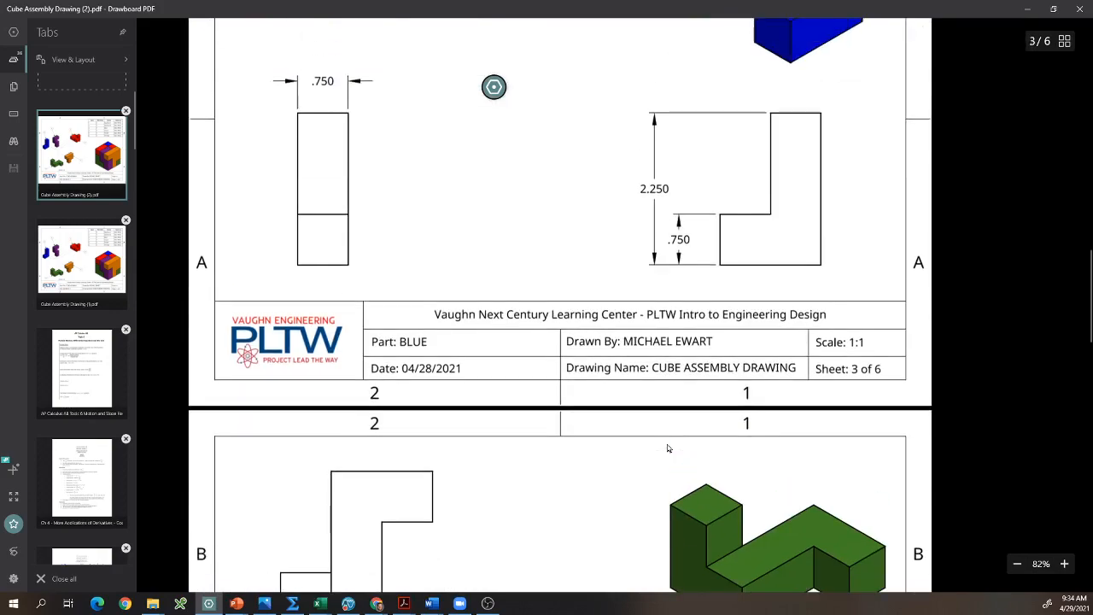
{"action": "scroll", "coordinate": [669, 448], "scroll_direction": "up", "scroll_amount": 18}
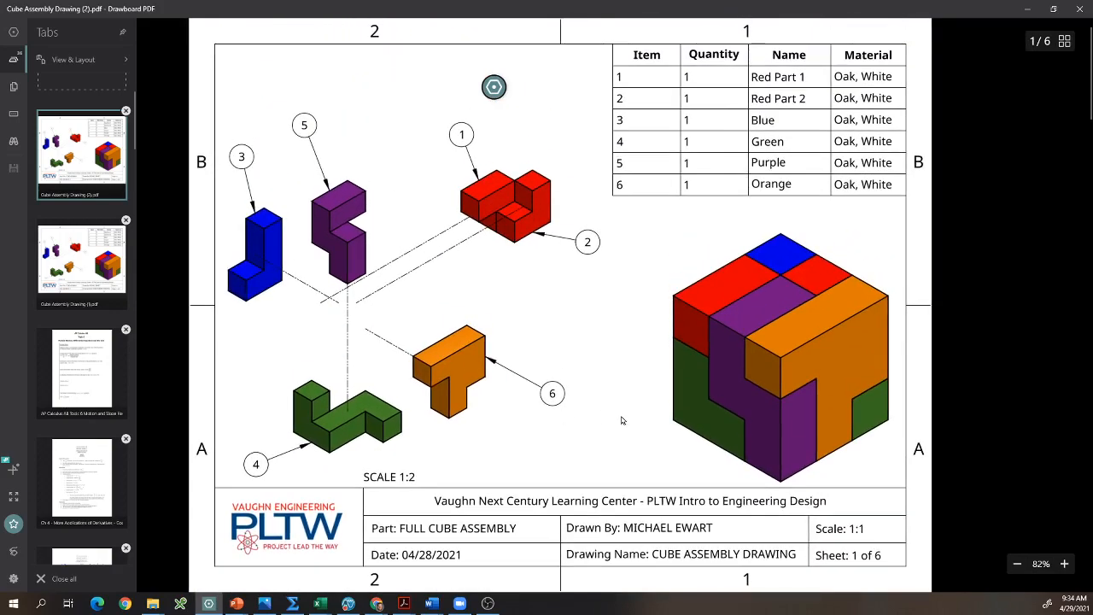
{"action": "left_click", "coordinate": [981, 330]}
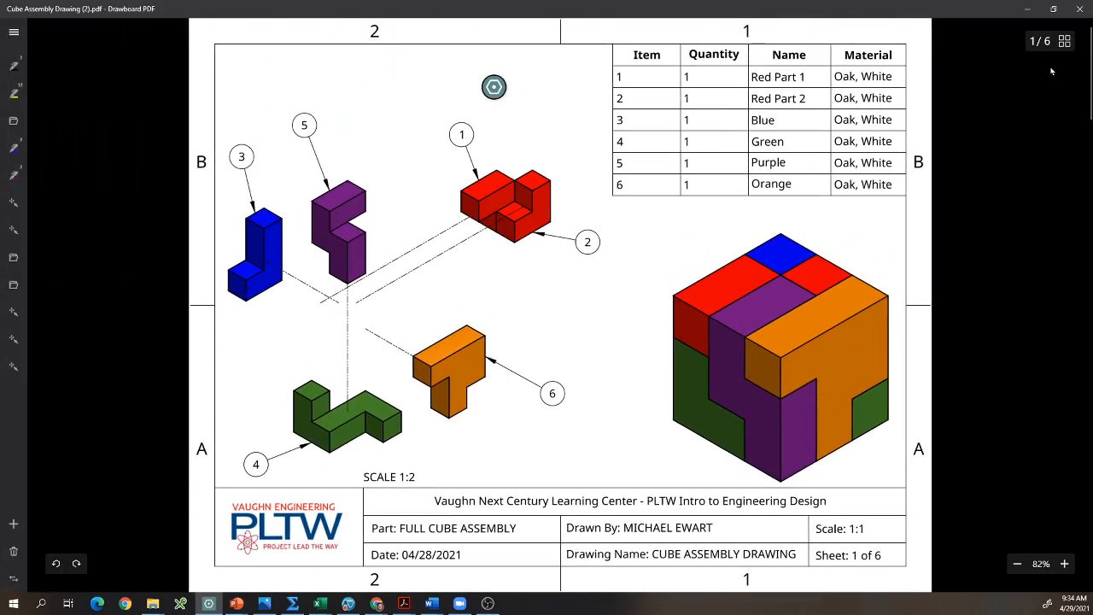
Step: Switch back to Onshape and add the note "ALL UNITS IN INCHES." above the exploded view on the Full Cube sheet
{"action": "left_click", "coordinate": [1028, 9]}
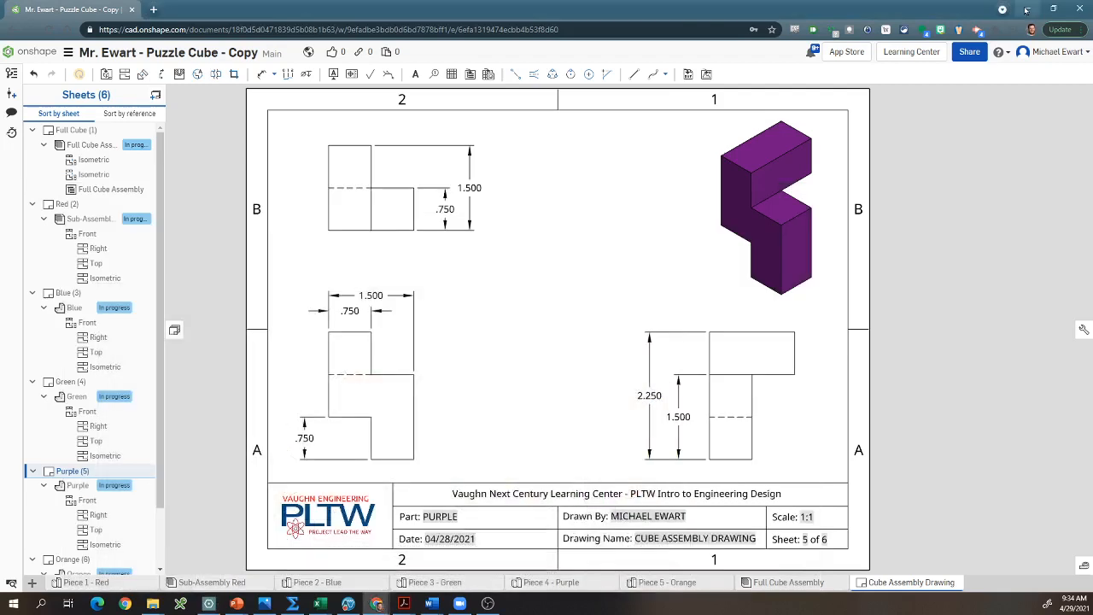
{"action": "left_click", "coordinate": [75, 132]}
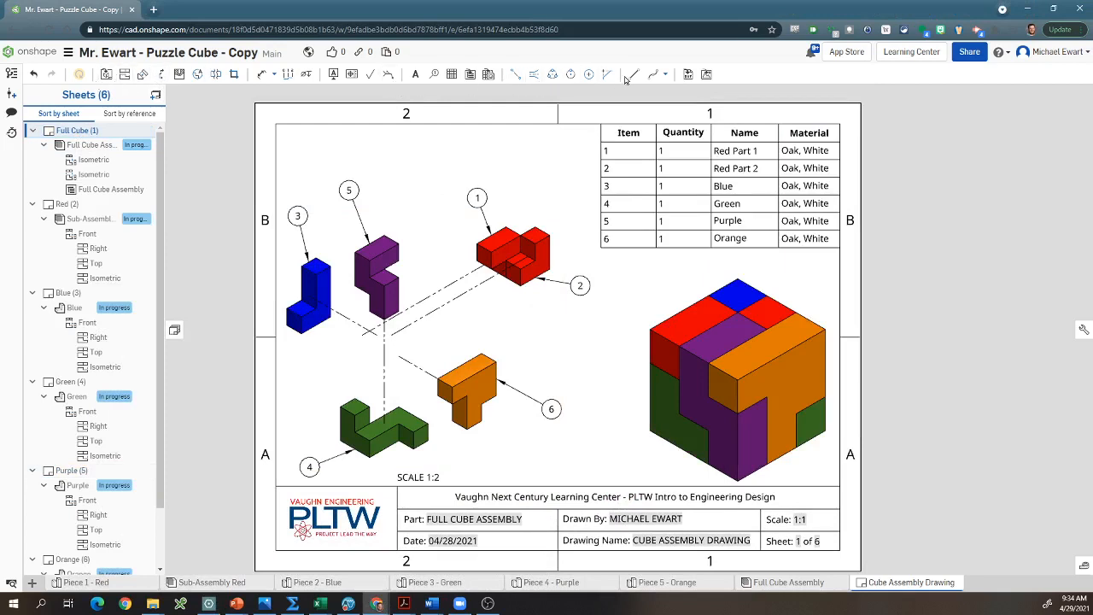
{"action": "left_click", "coordinate": [332, 74]}
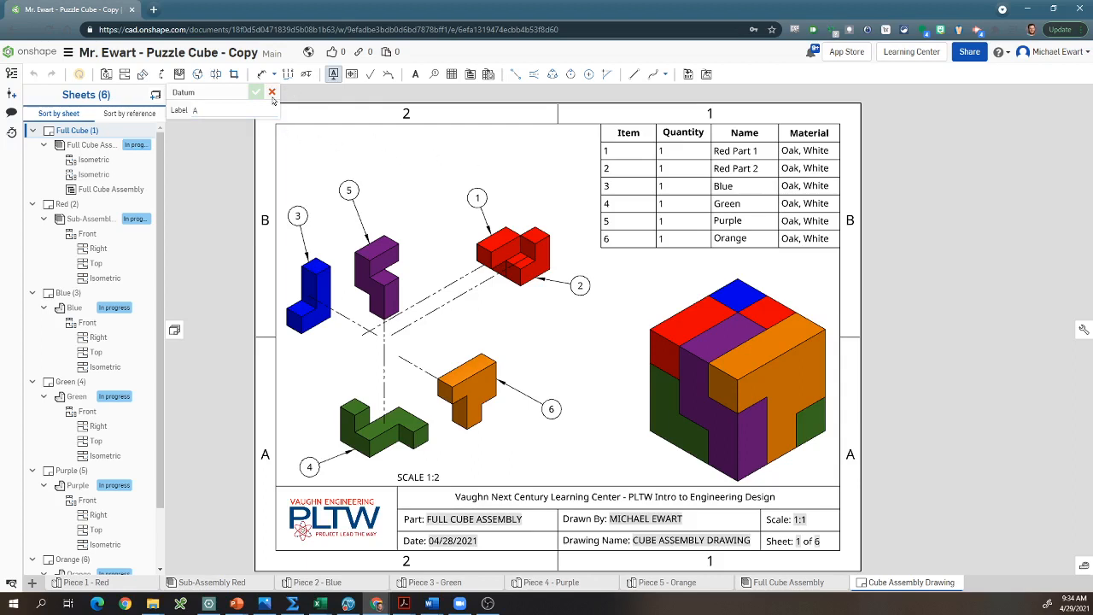
{"action": "left_click", "coordinate": [333, 76]}
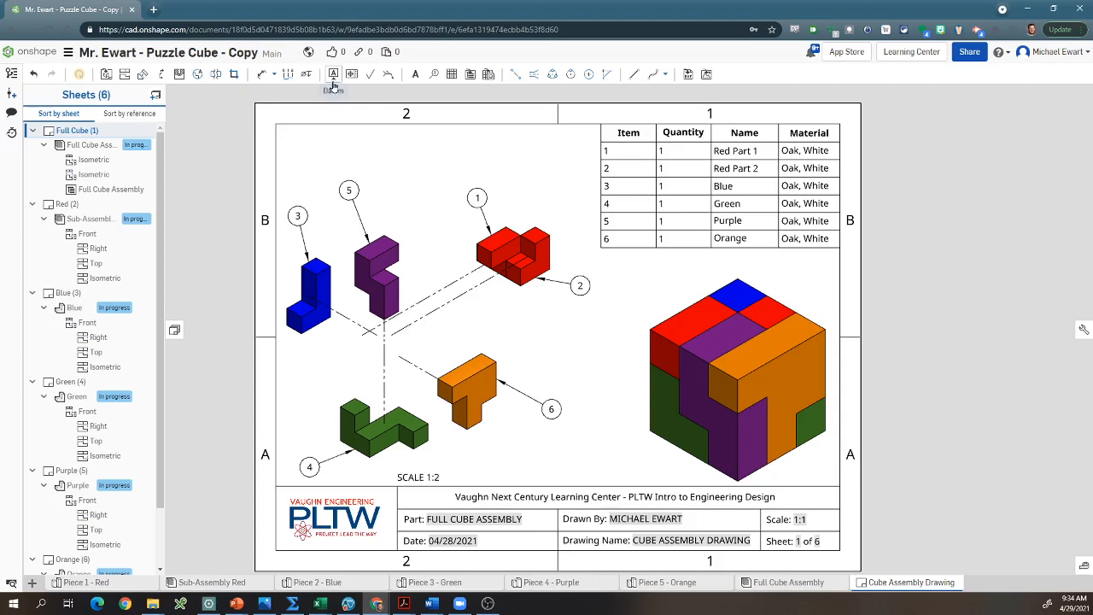
{"action": "left_click", "coordinate": [415, 75]}
{"action": "left_click", "coordinate": [295, 148]}
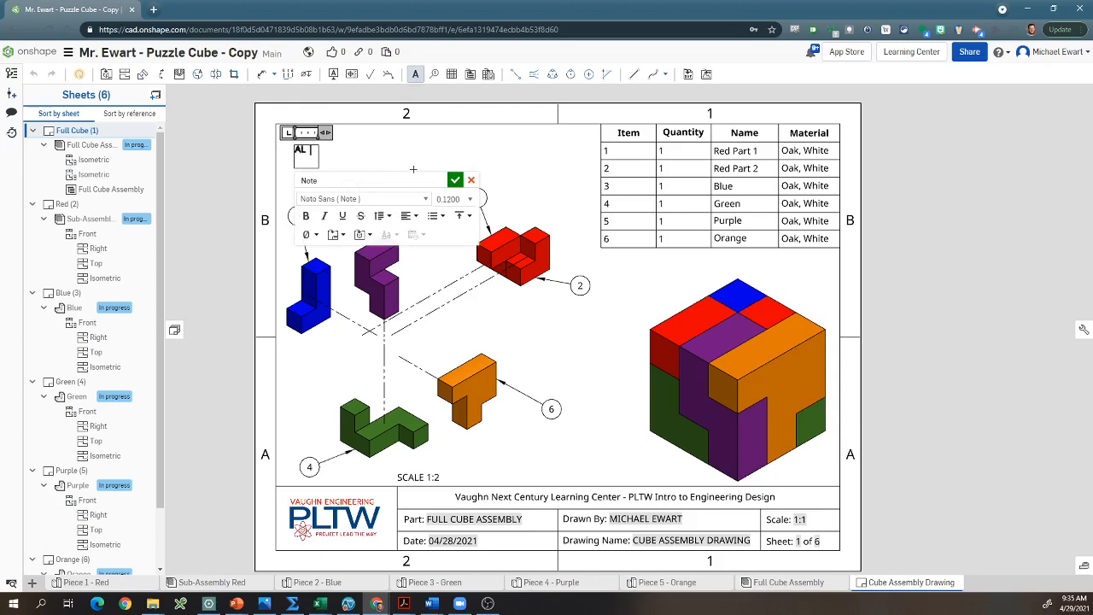
{"action": "type", "text": "ALL UNITS IN"}
{"action": "left_click", "coordinate": [455, 183]}
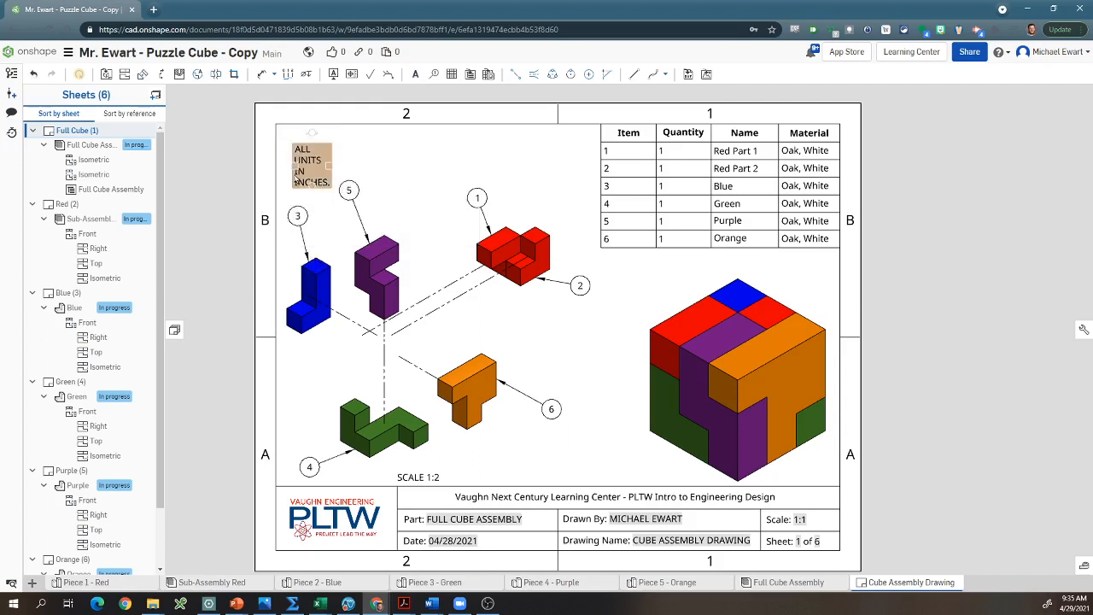
Step: Widen the units note's text box so its text fits on a single line
{"action": "left_click", "coordinate": [316, 169]}
{"action": "left_click_drag", "start_coordinate": [331, 168], "coordinate": [480, 165]}
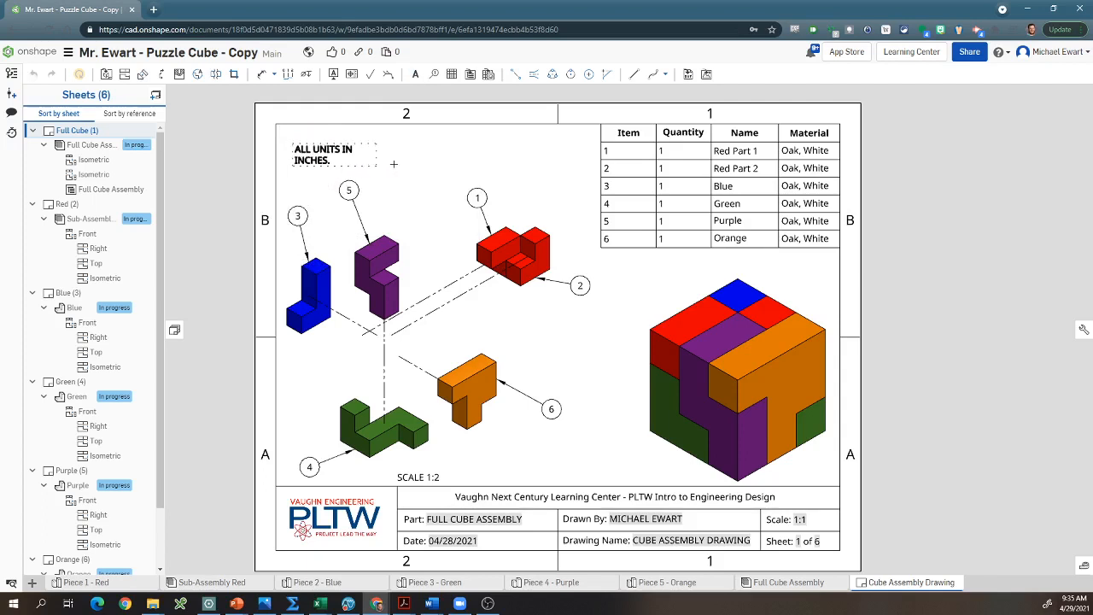
{"action": "left_click", "coordinate": [515, 167]}
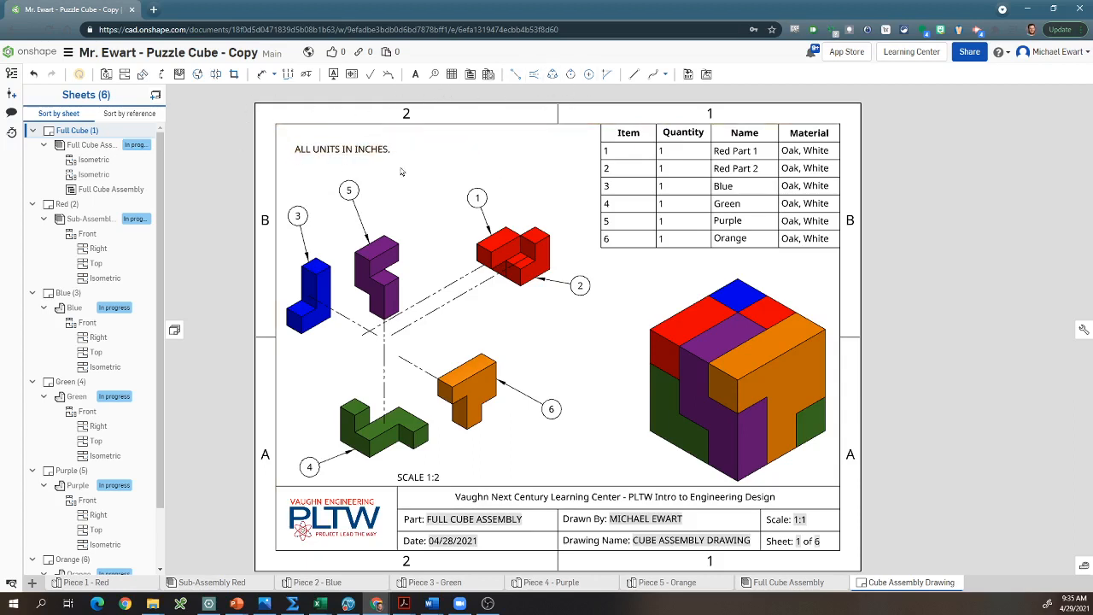
Step: Draw a closed rectangular border of four lines around the units note
{"action": "left_click", "coordinate": [633, 77]}
{"action": "left_click", "coordinate": [291, 158]}
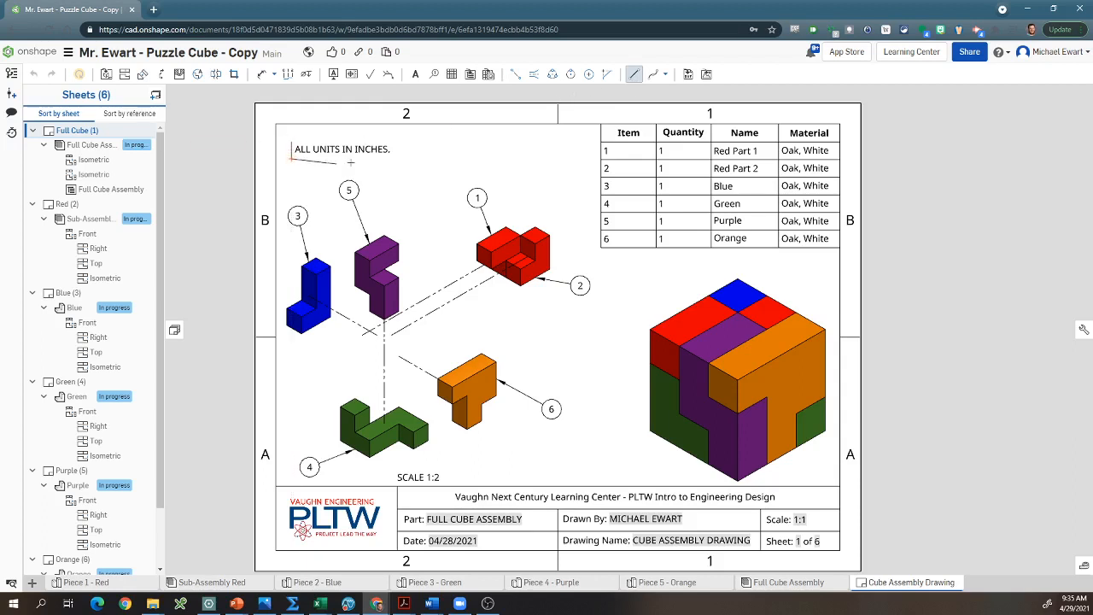
{"action": "left_click", "coordinate": [394, 158]}
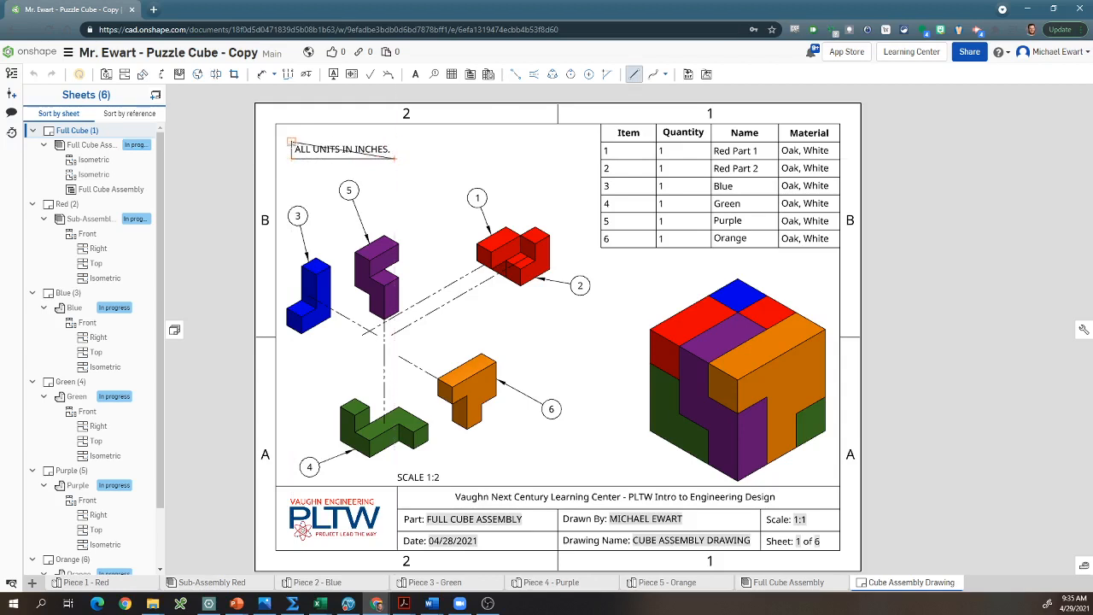
{"action": "left_click", "coordinate": [395, 144]}
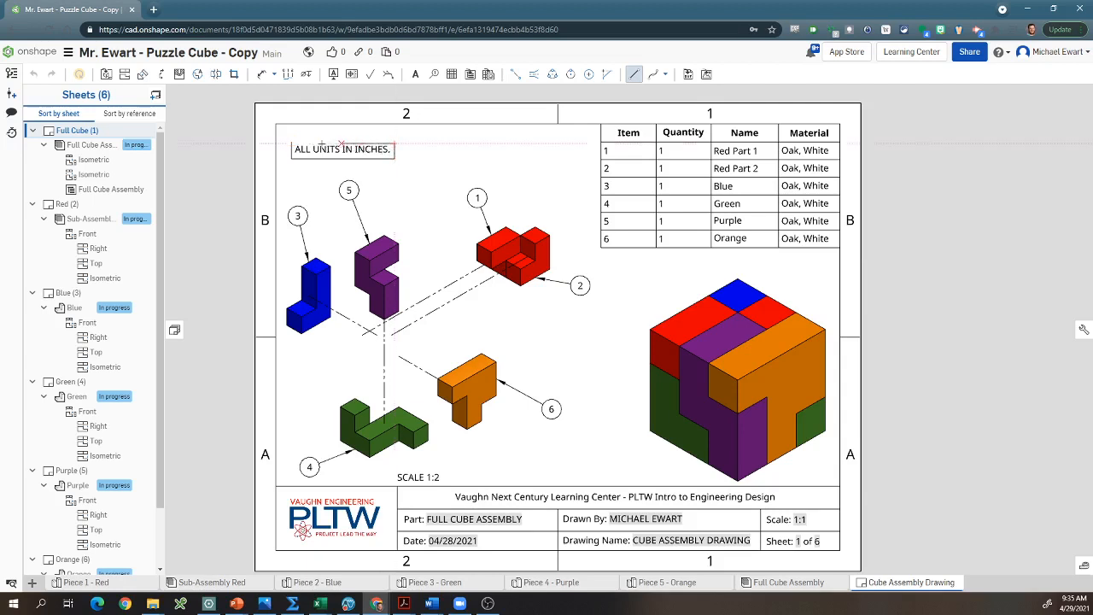
{"action": "left_click", "coordinate": [290, 144]}
{"action": "key", "text": "Escape"}
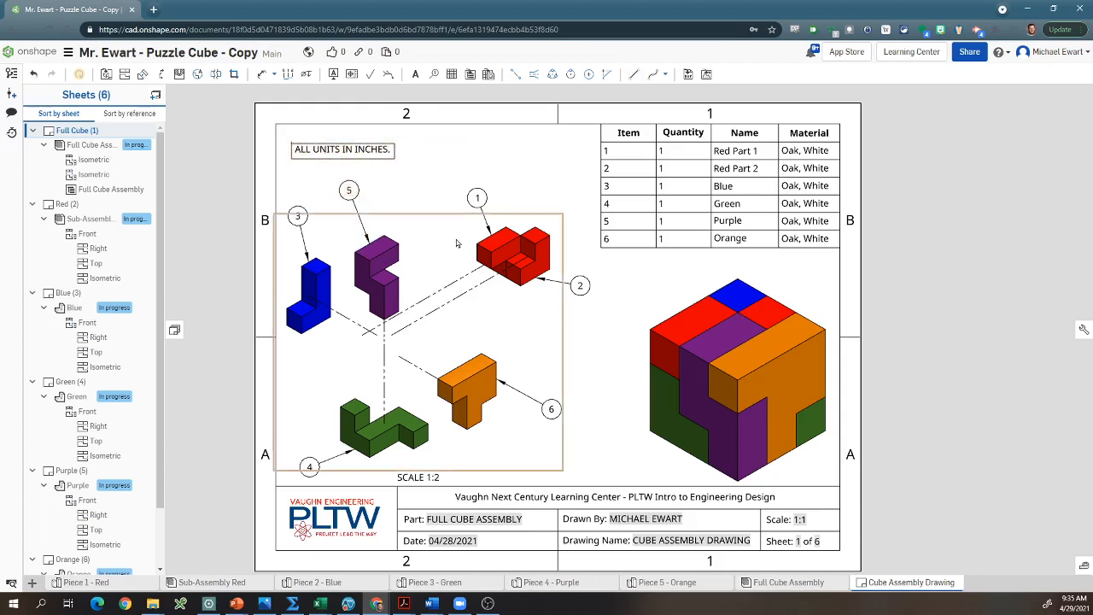
Step: Export the Cube Assembly Drawing again as a color PDF with normal text, using the Download option
{"action": "right_click", "coordinate": [900, 584]}
{"action": "left_click", "coordinate": [889, 568]}
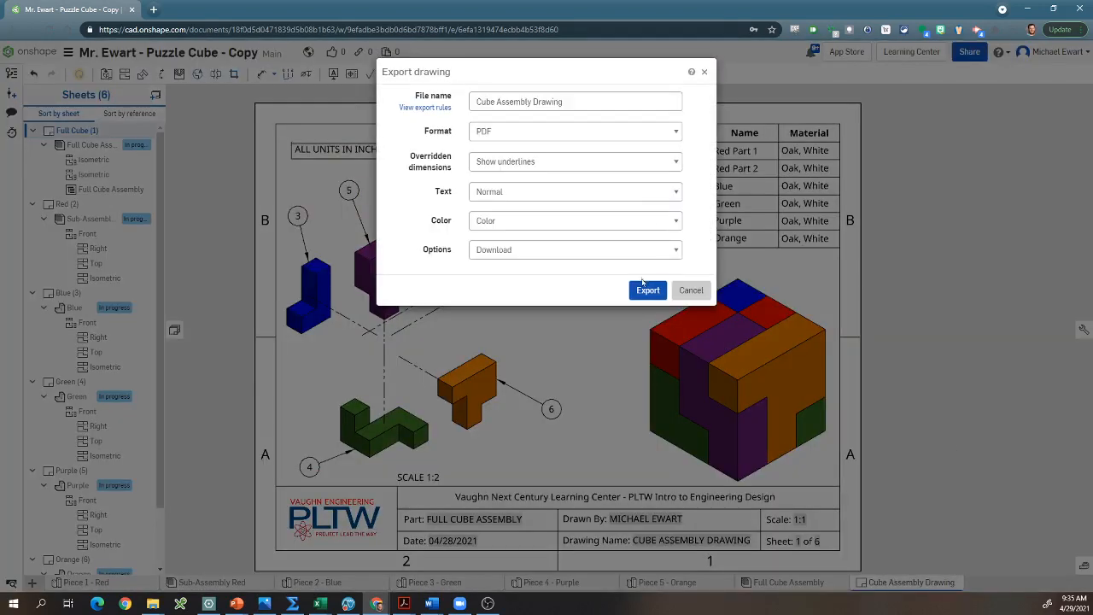
{"action": "left_click", "coordinate": [642, 291]}
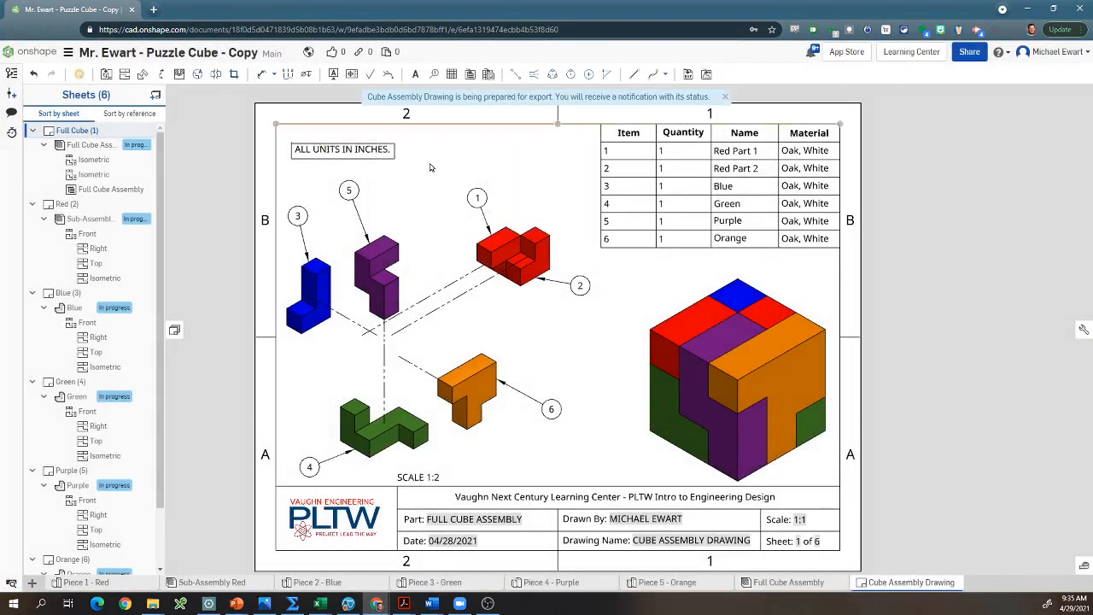